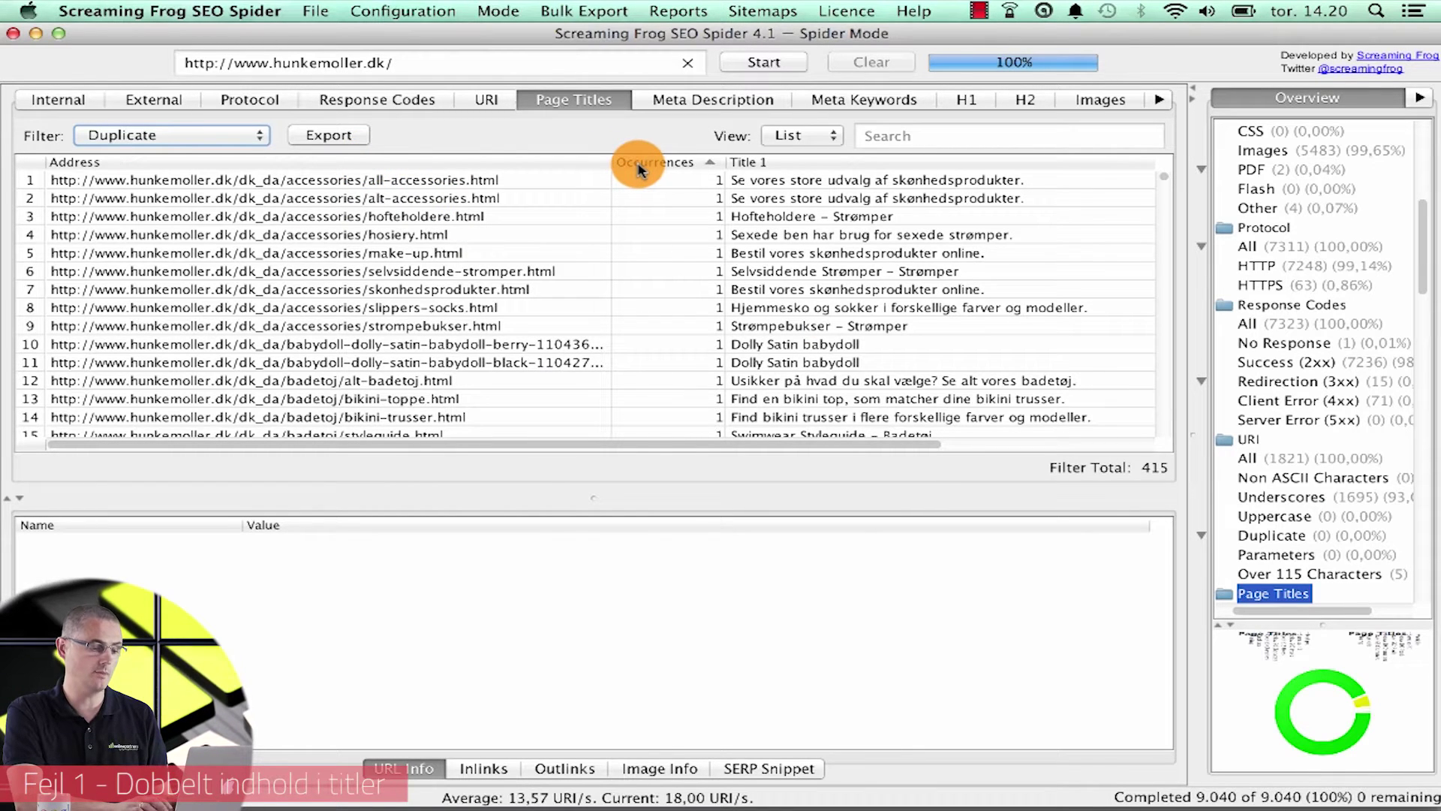
Step: Sort the duplicate page titles by the Title 1 column to group identical titles
left_click(818, 162)
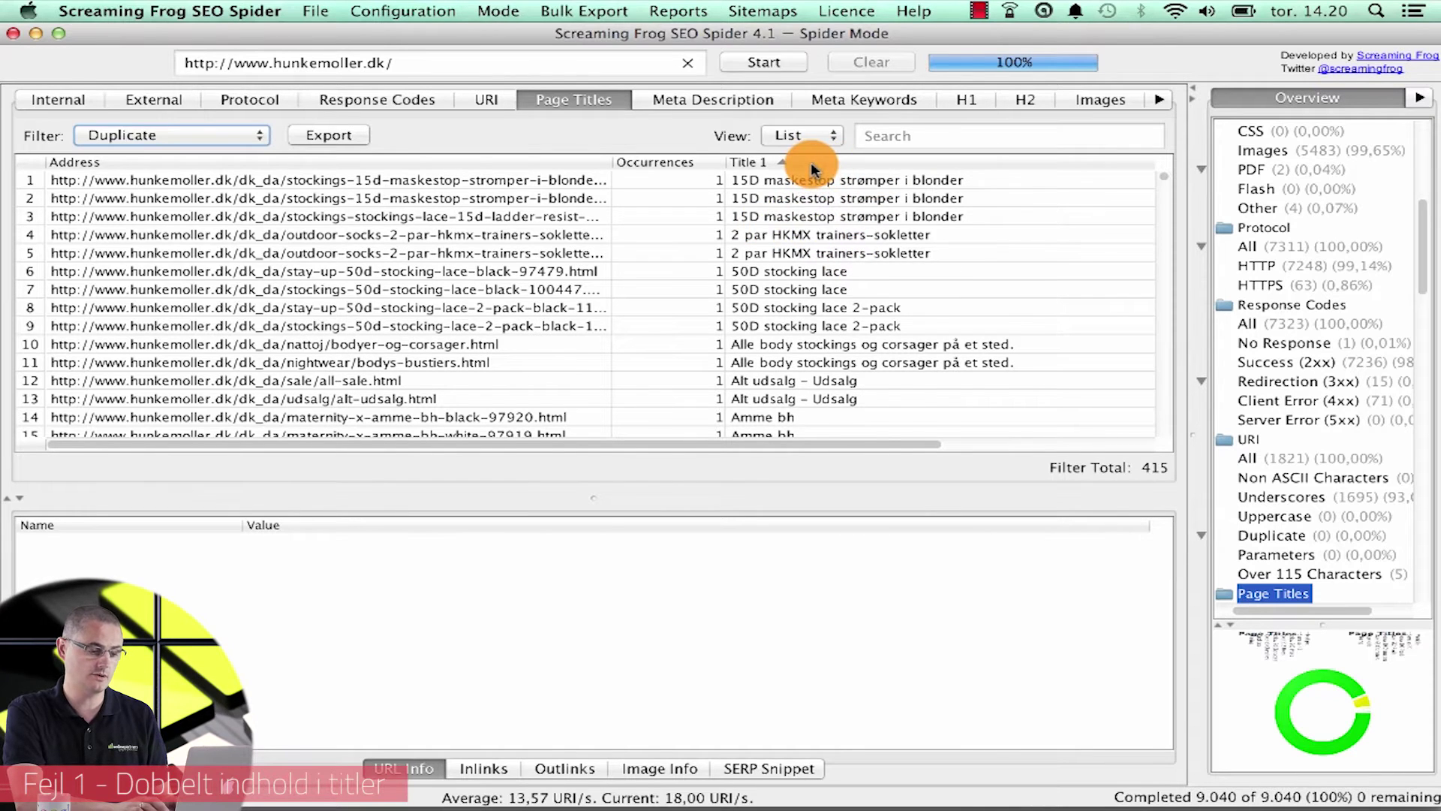
left_click(813, 165)
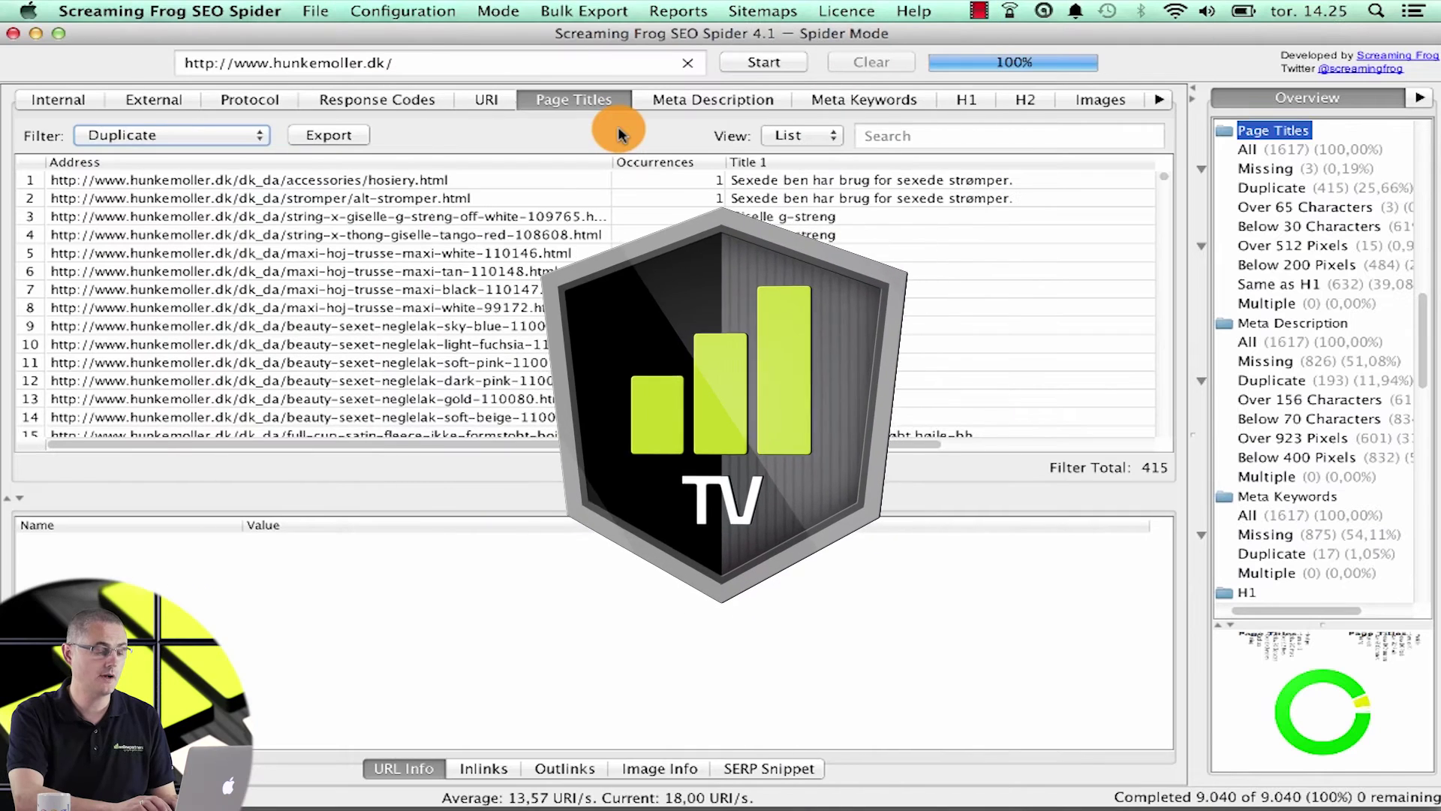
Step: List the duplicate meta descriptions and show the URL details for beauty-sexet-neglelak-sky-blue-110079.html
left_click(695, 103)
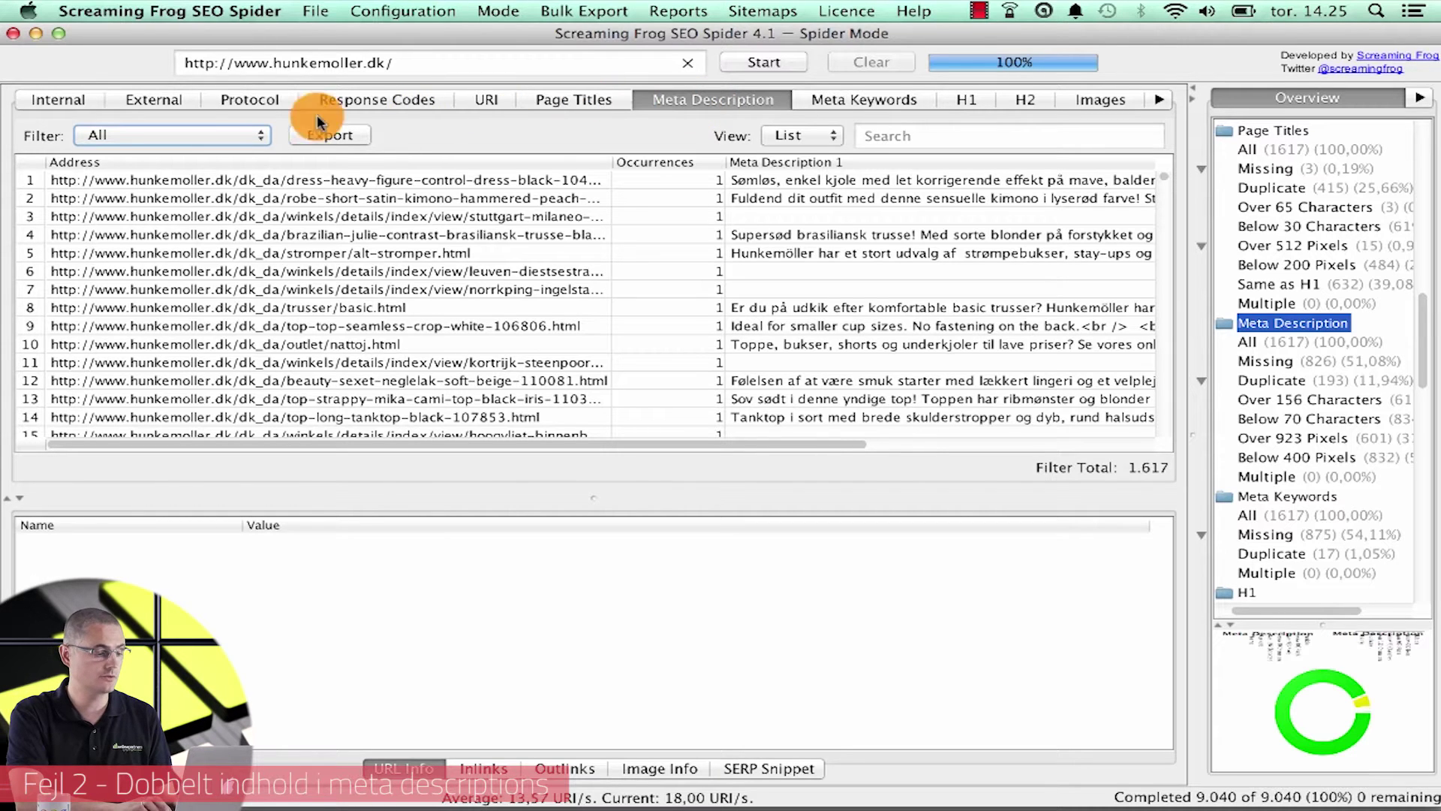
left_click(227, 134)
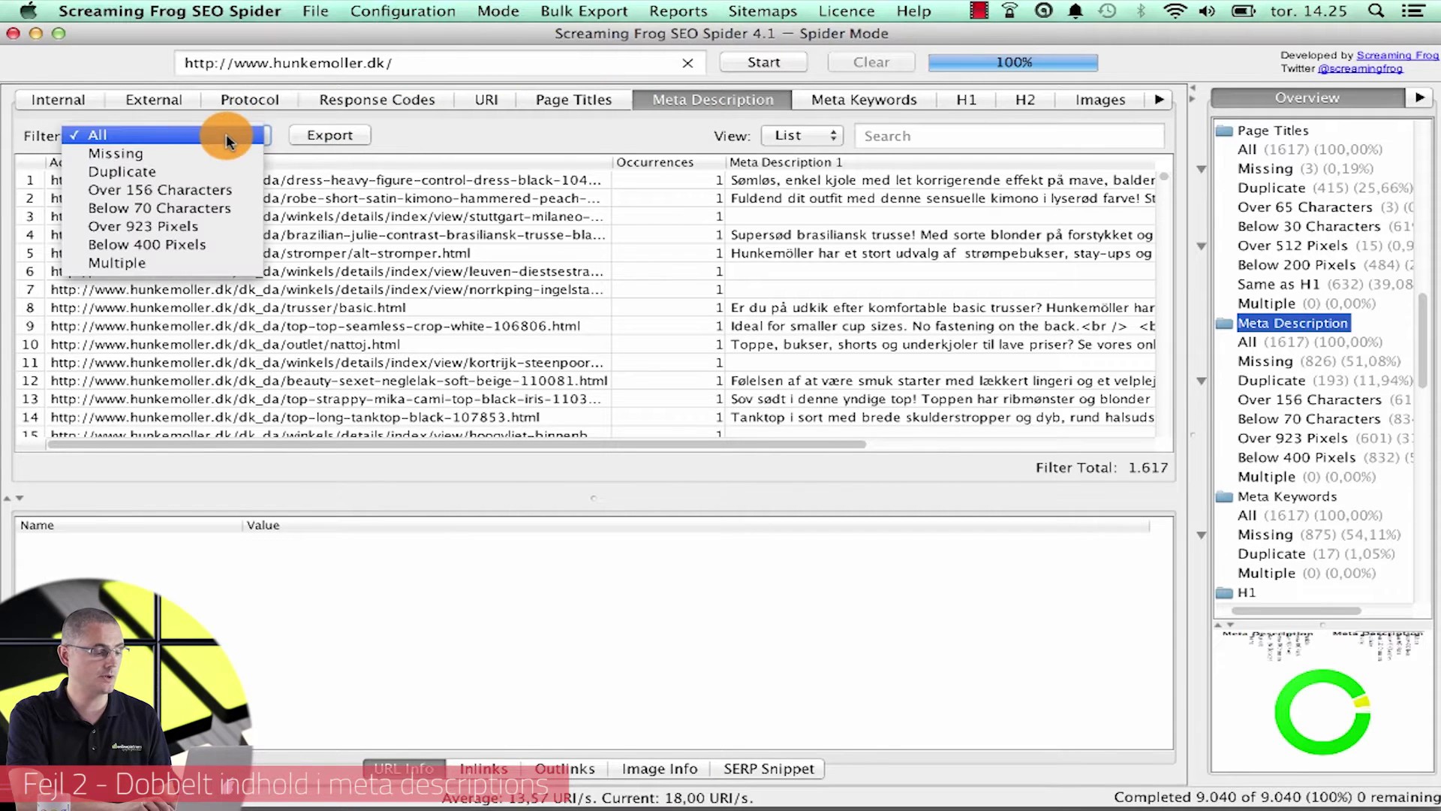
left_click(195, 168)
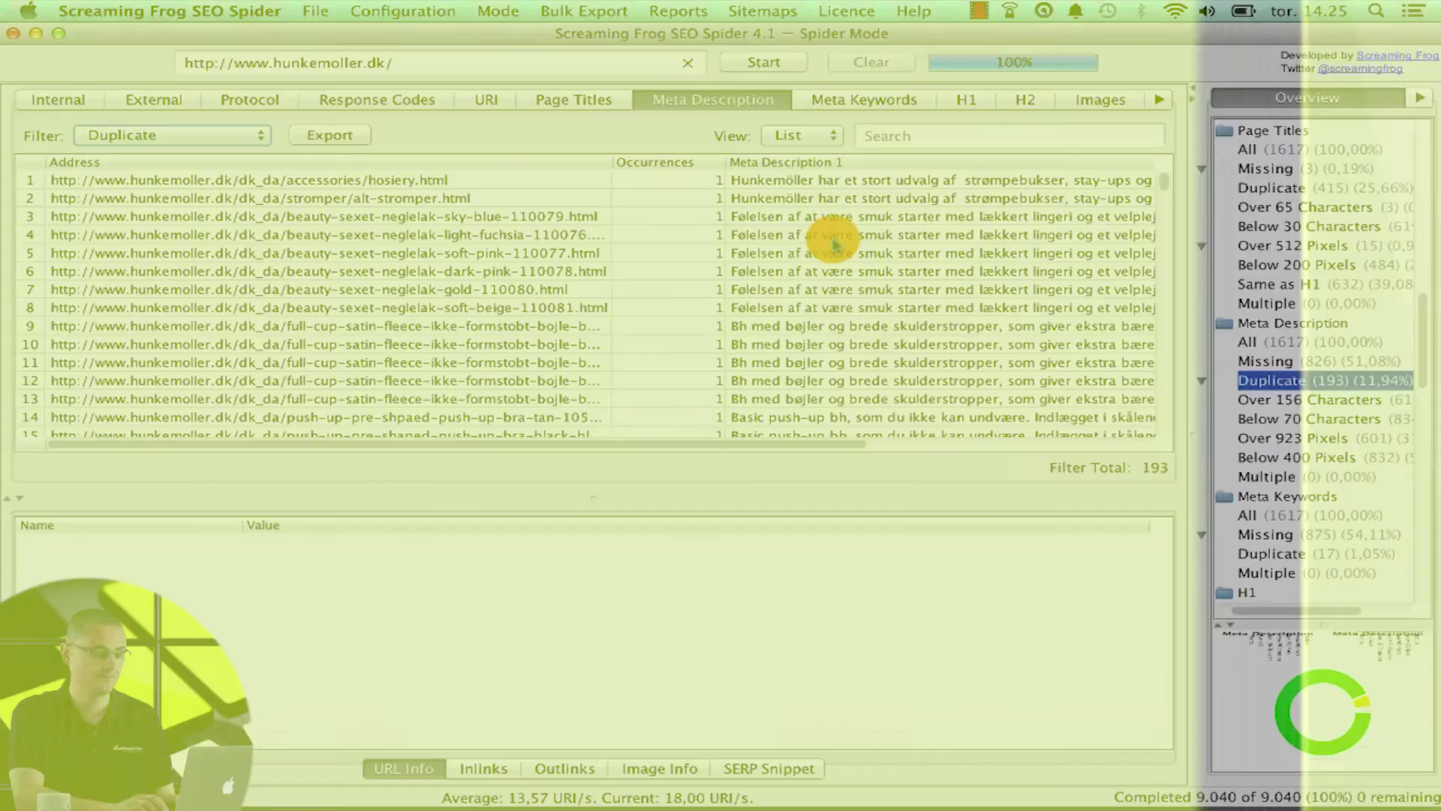
left_click(832, 217)
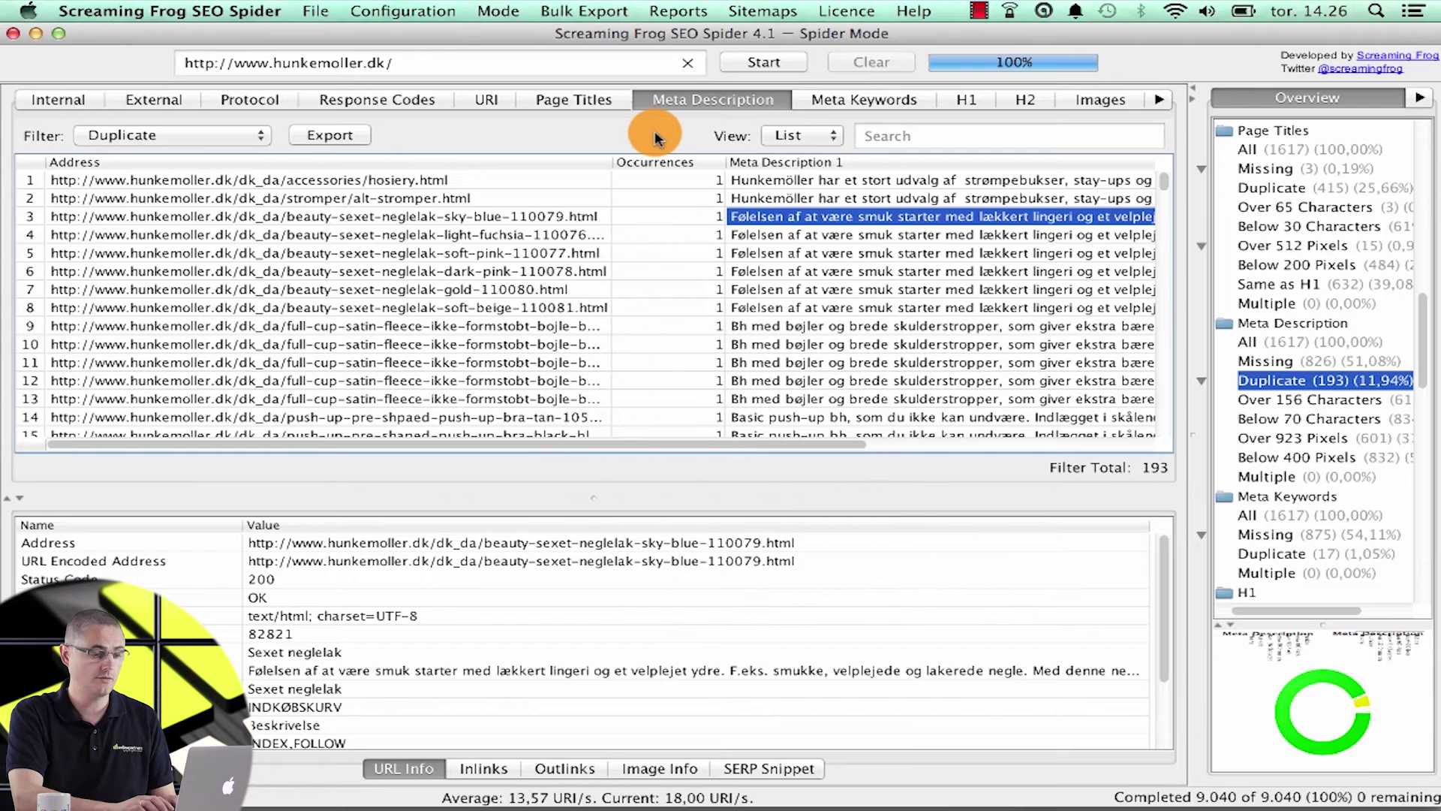
Step: List the pages whose H1 headings are duplicates
left_click(969, 100)
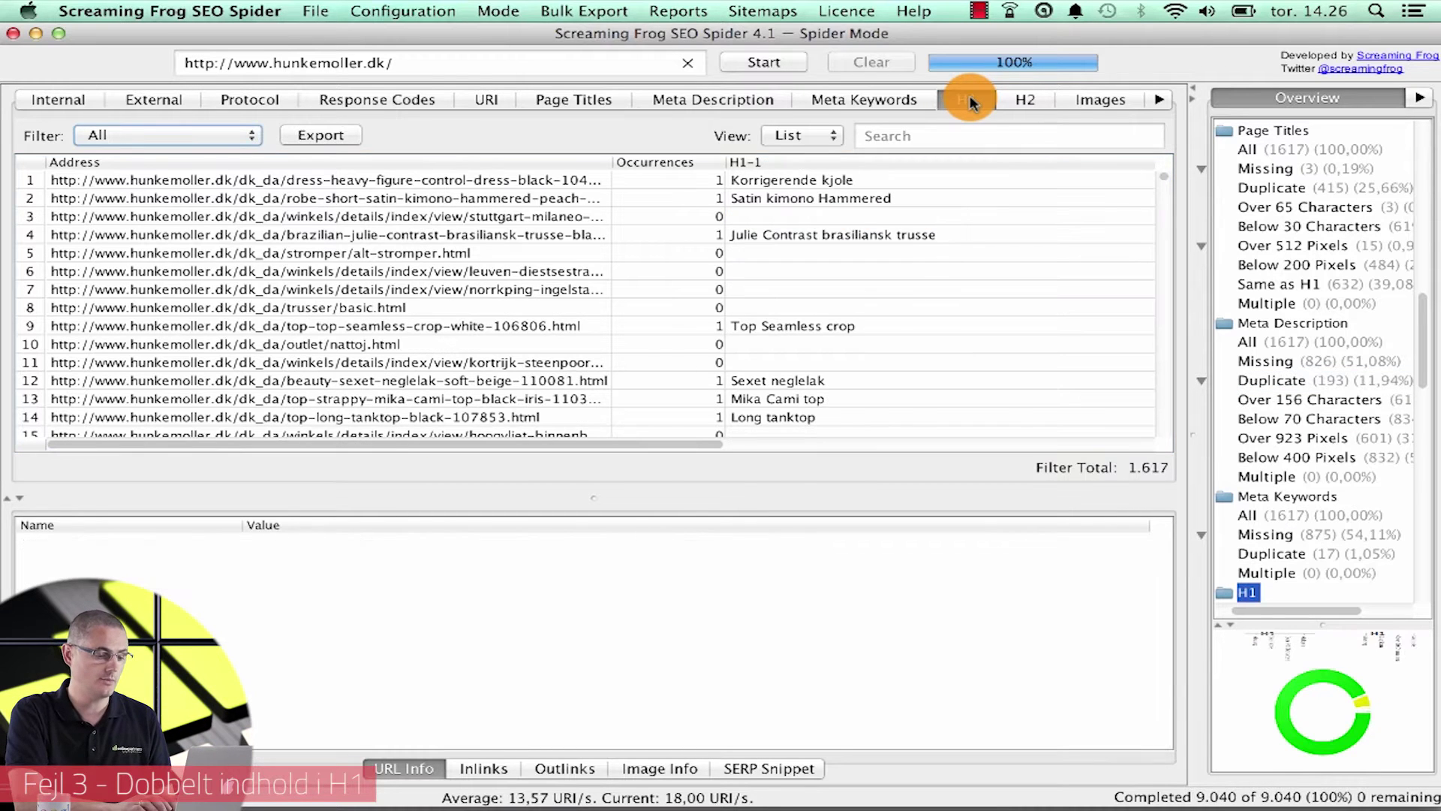
left_click(186, 137)
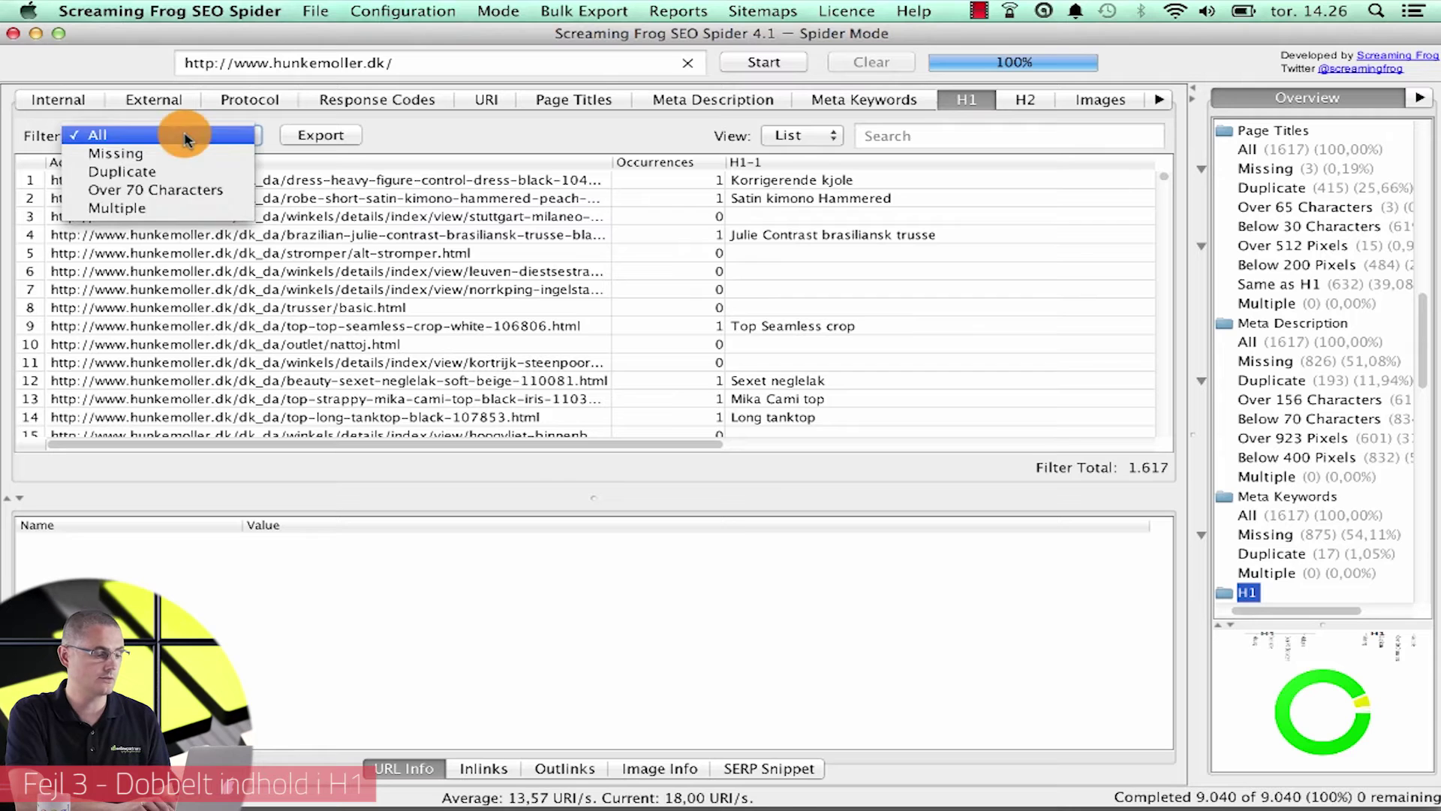
left_click(148, 179)
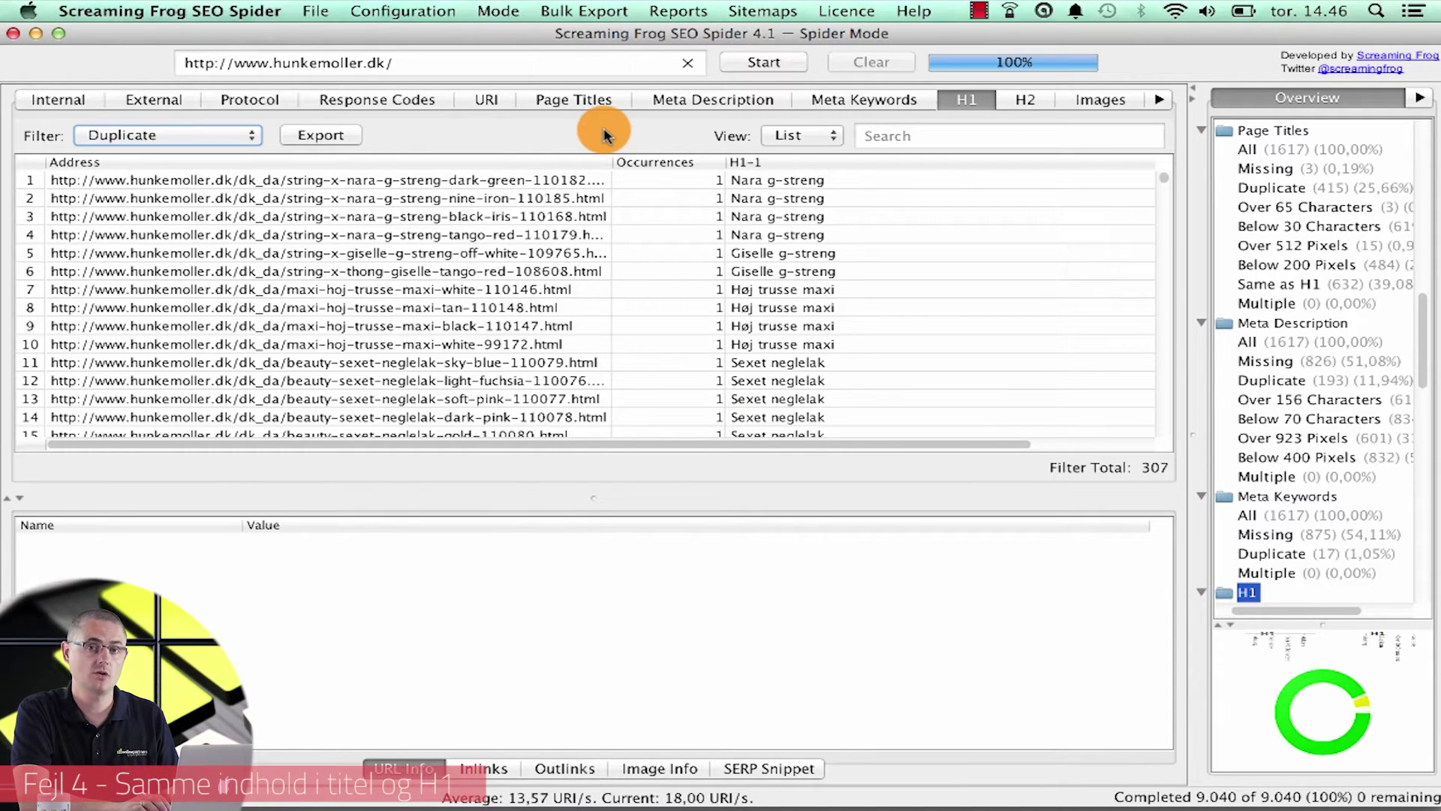
Step: Filter the page titles to those that are the same as the H1
left_click(563, 100)
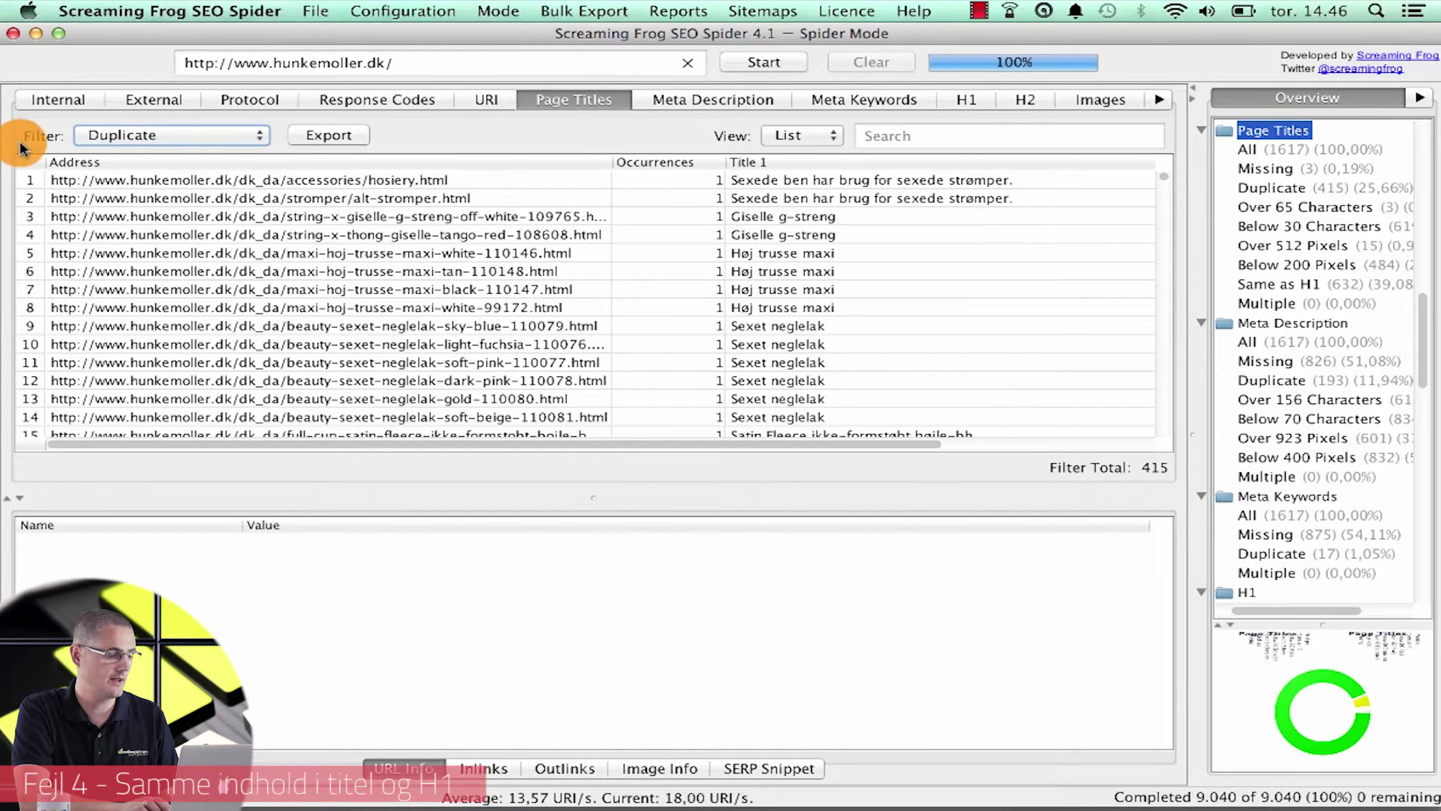
left_click(170, 133)
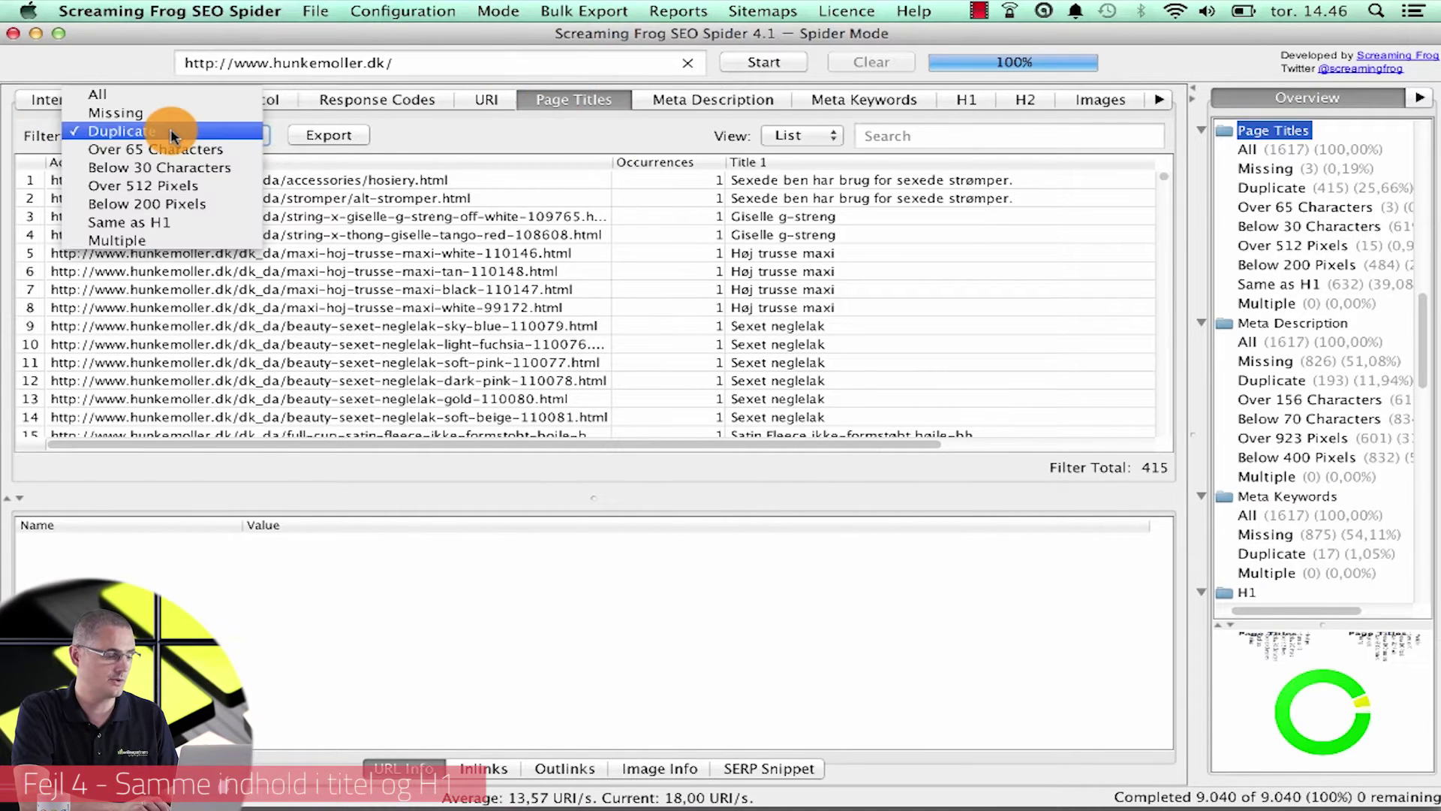
left_click(161, 222)
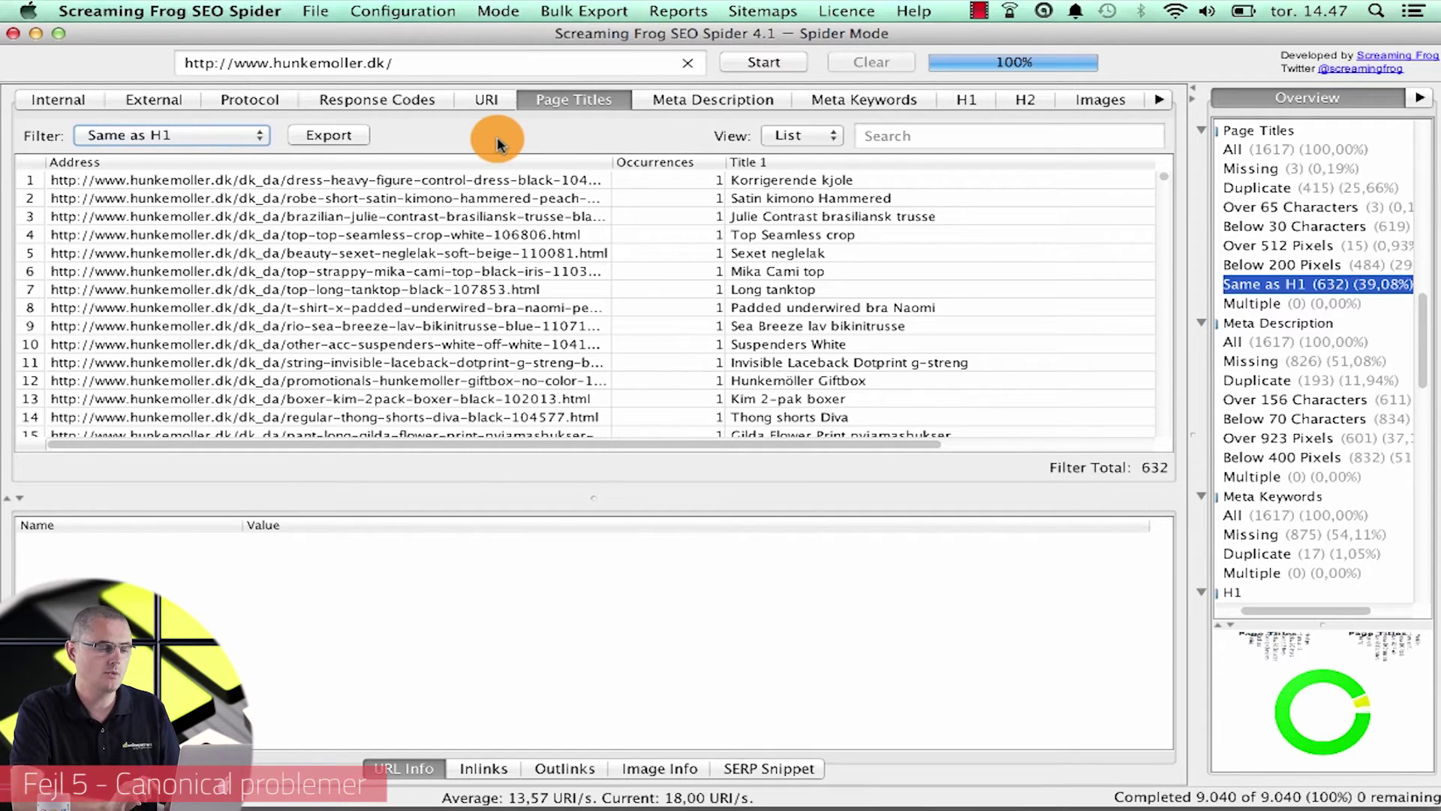
Step: Generate the Canonical Errors report for the crawled site
left_click(569, 12)
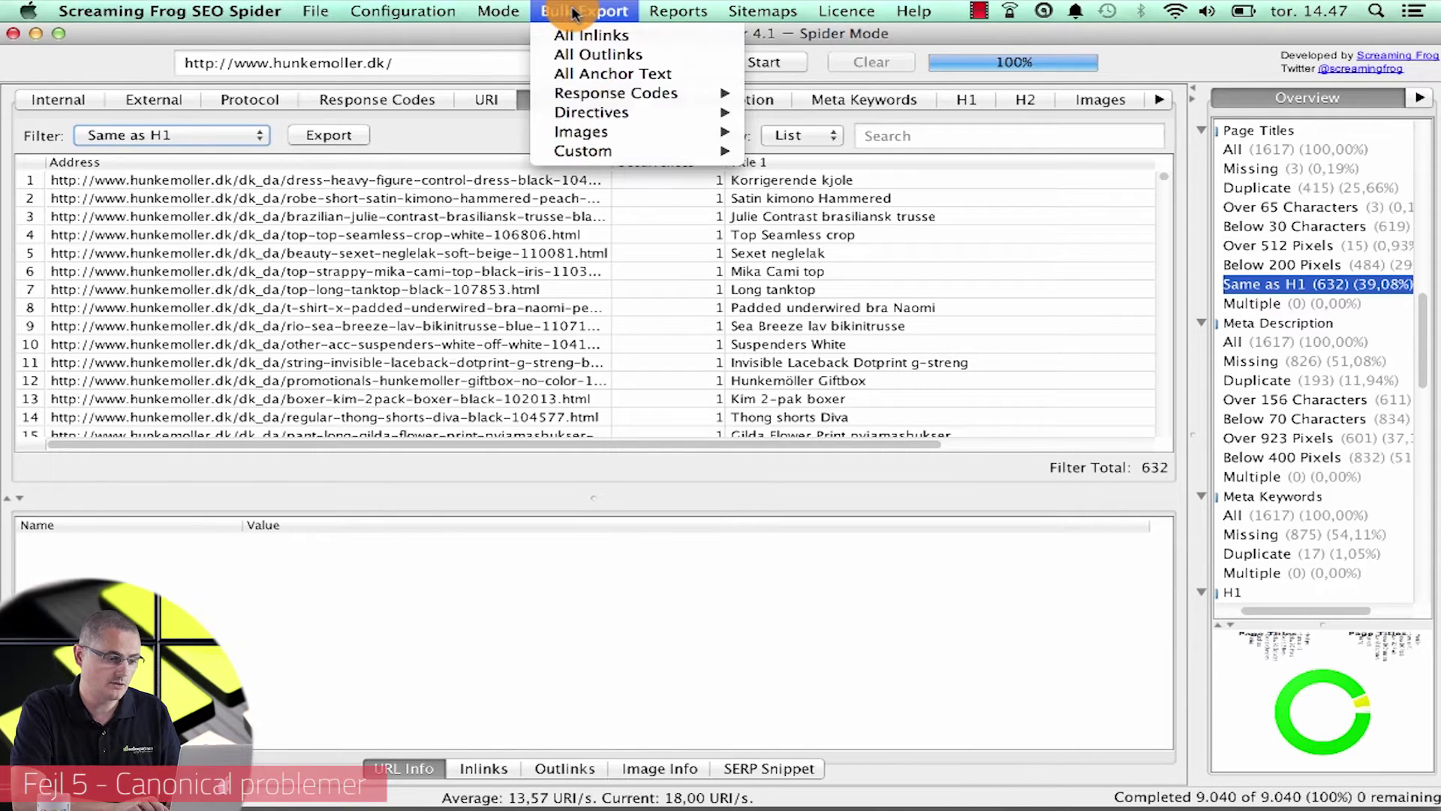
mouse_move(684, 13)
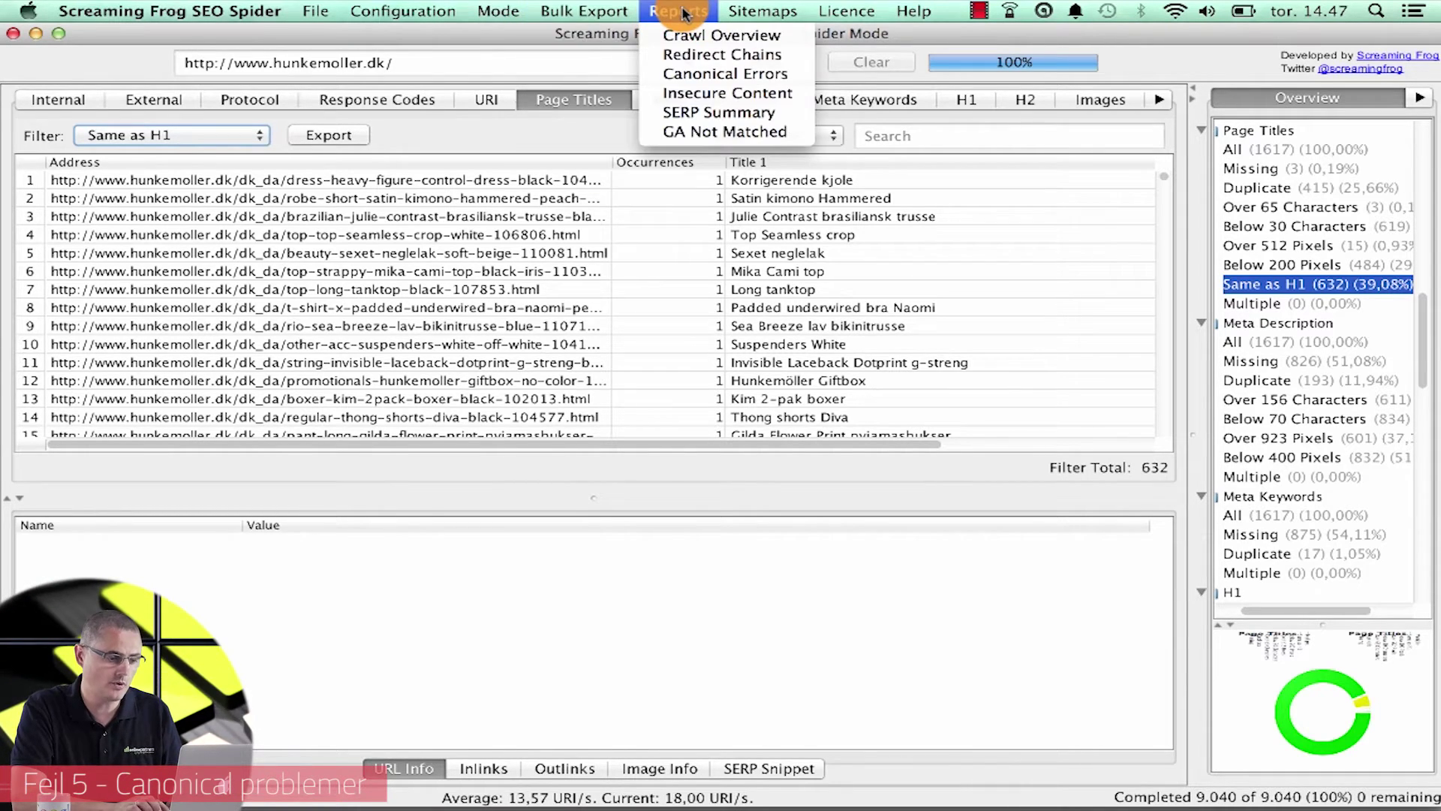
left_click(696, 73)
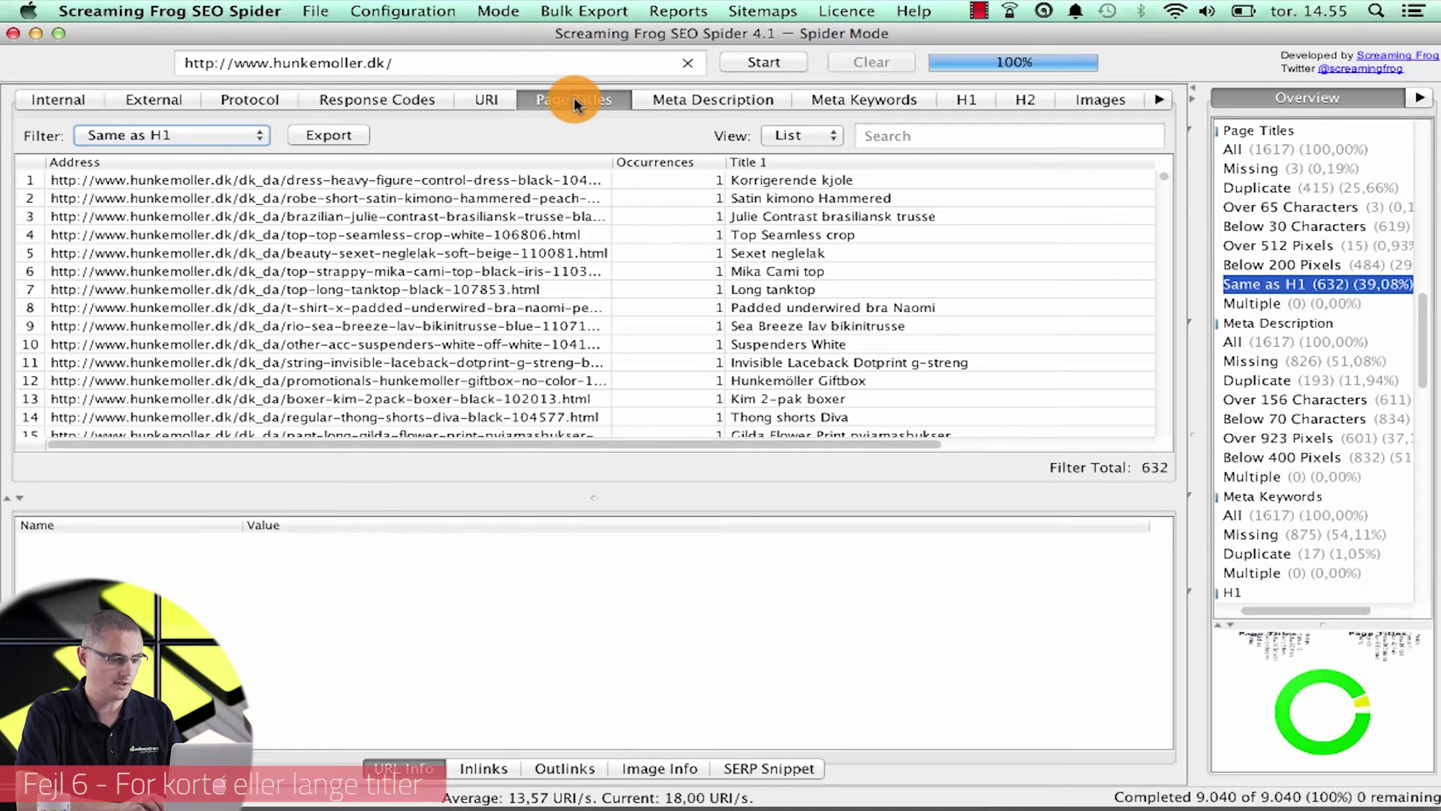
Step: Filter the page titles to Over 512 Pixels and then to Below 200 Pixels to review overly long and short titles
left_click(158, 137)
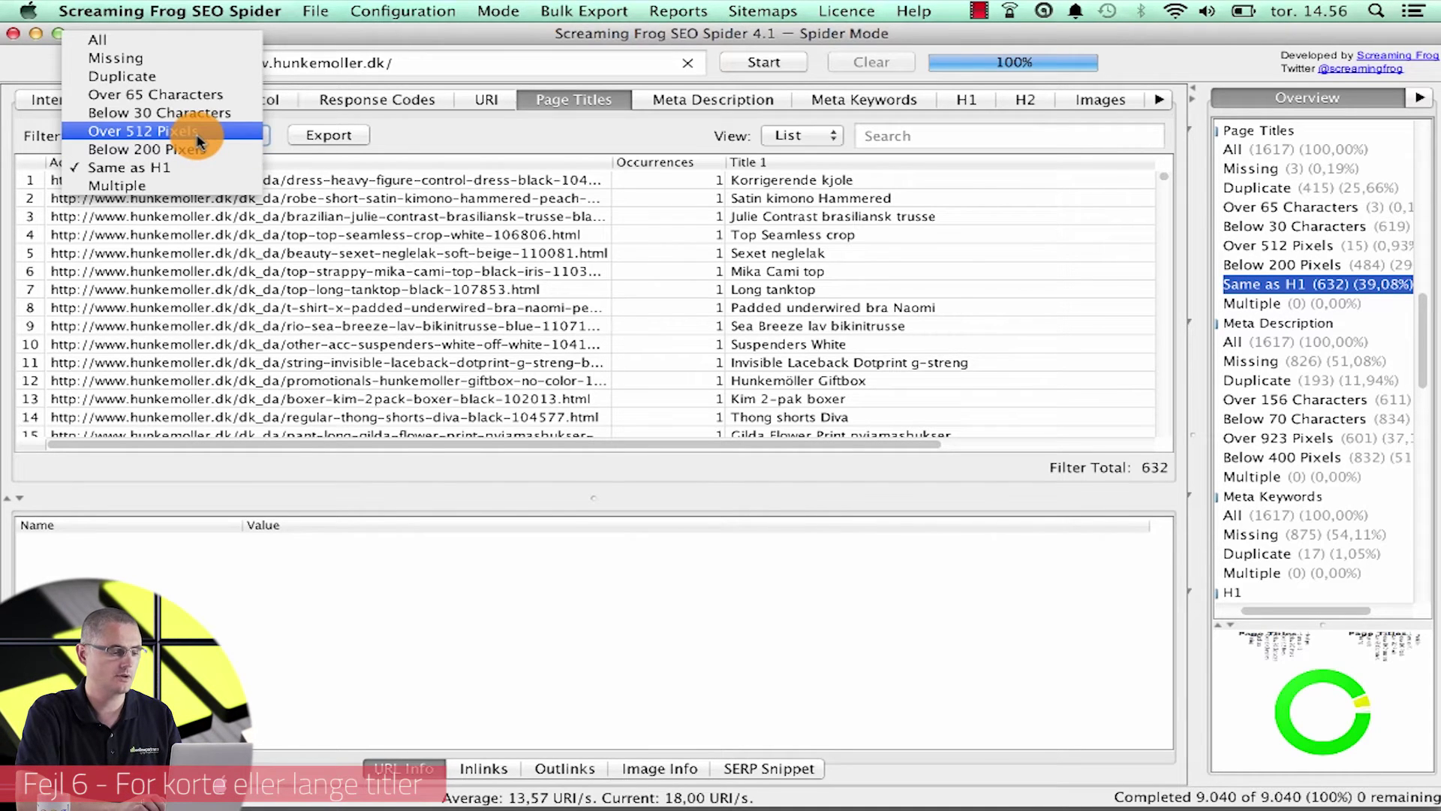
left_click(199, 135)
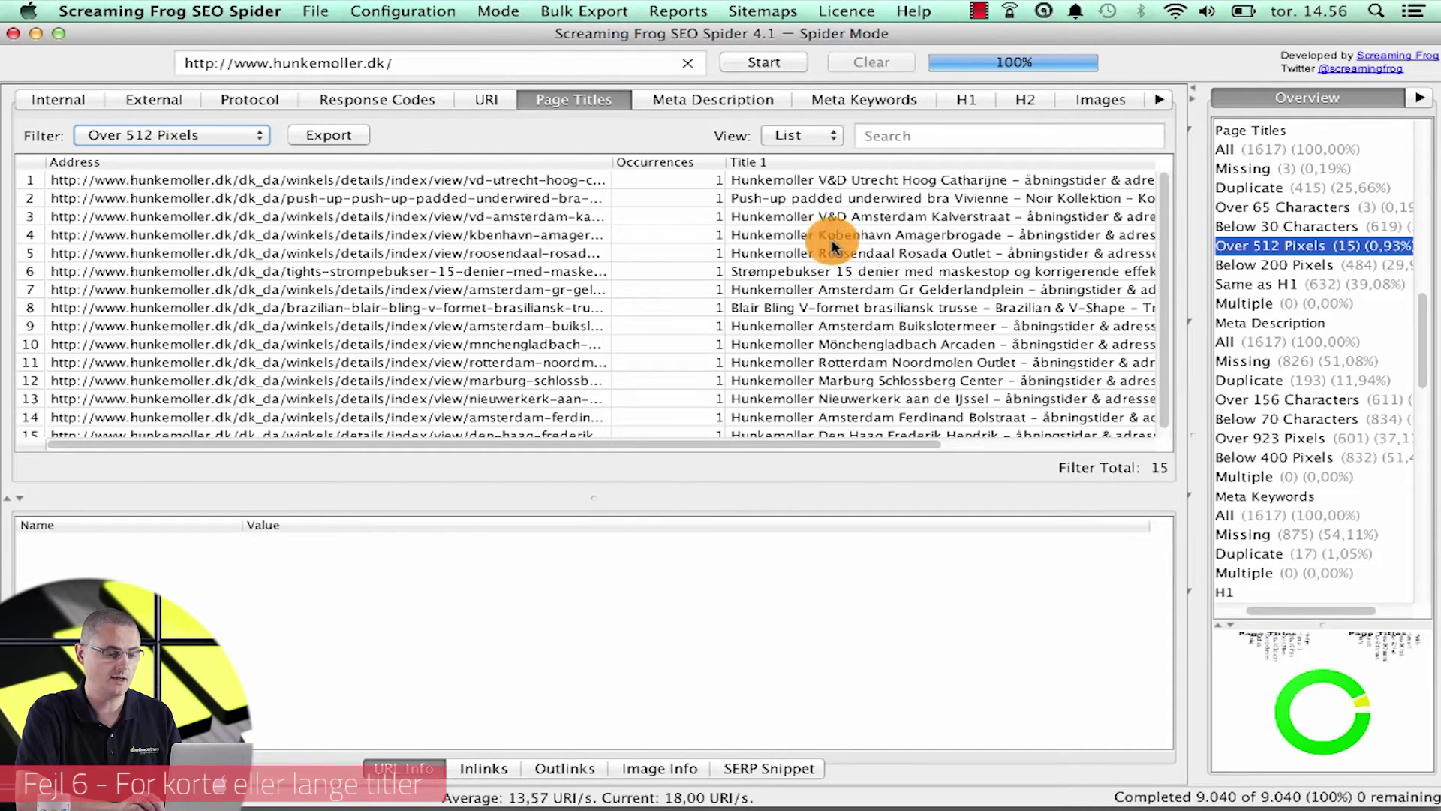
left_click(210, 142)
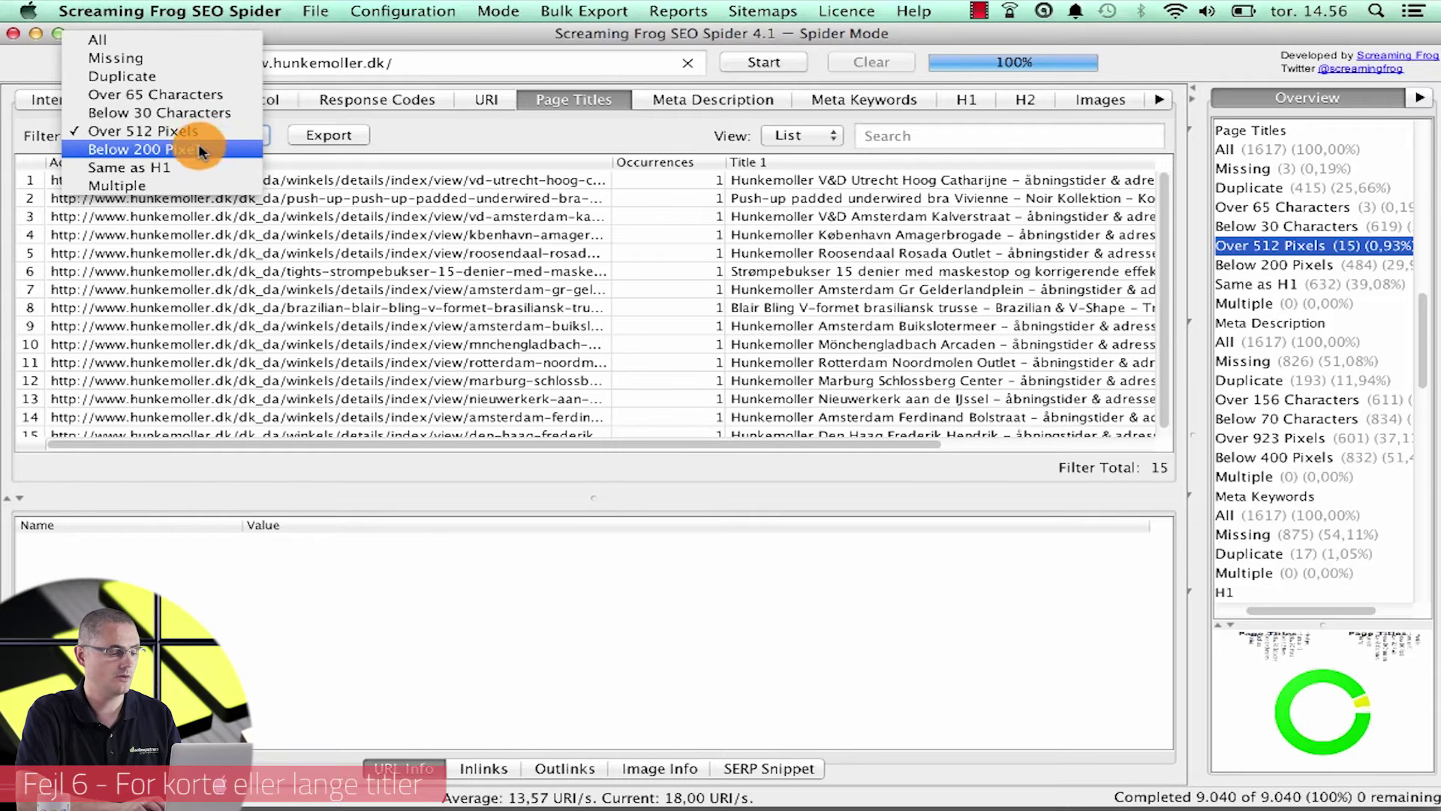
left_click(201, 149)
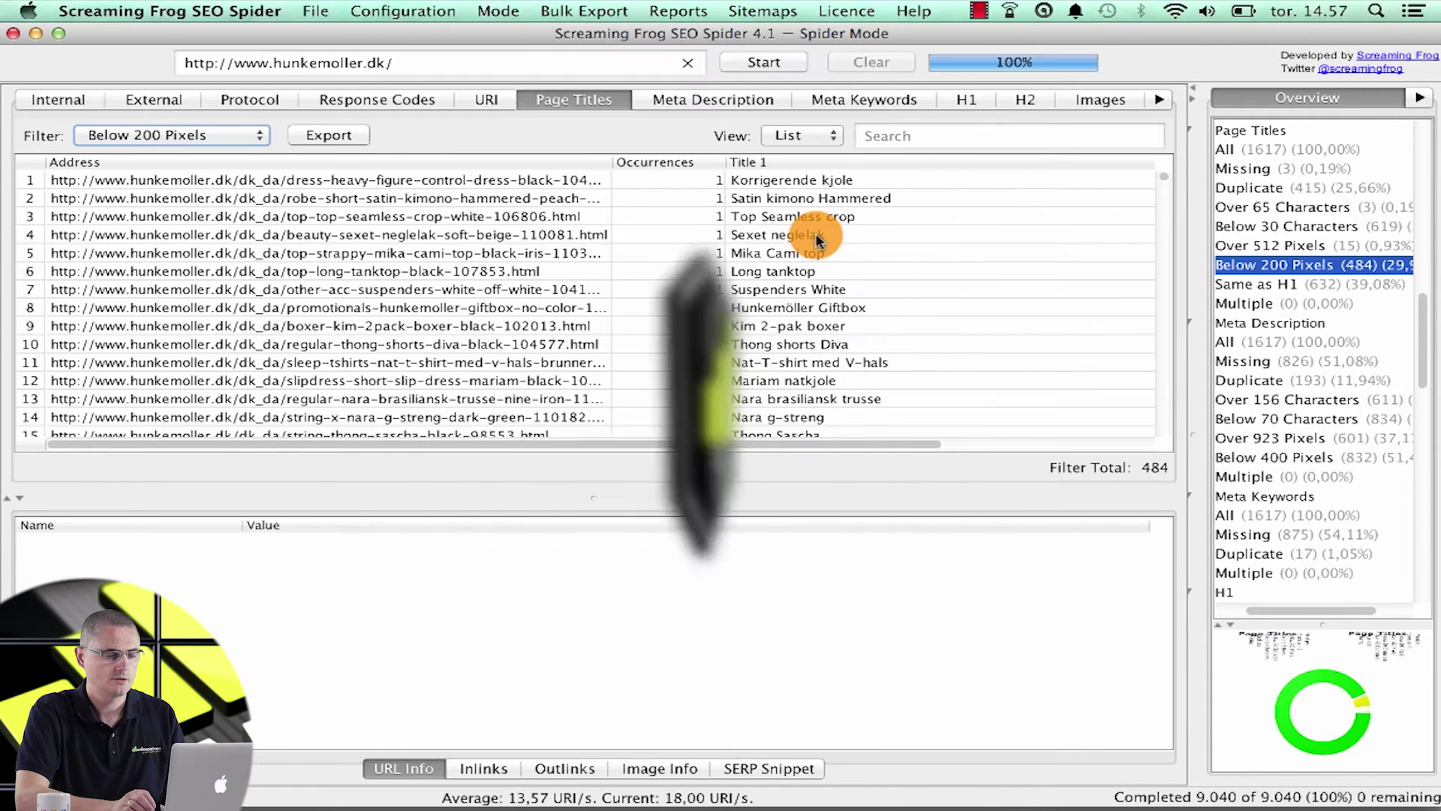
Step: Filter the meta descriptions to Over 156 Characters and then to Below 70 Characters
left_click(681, 102)
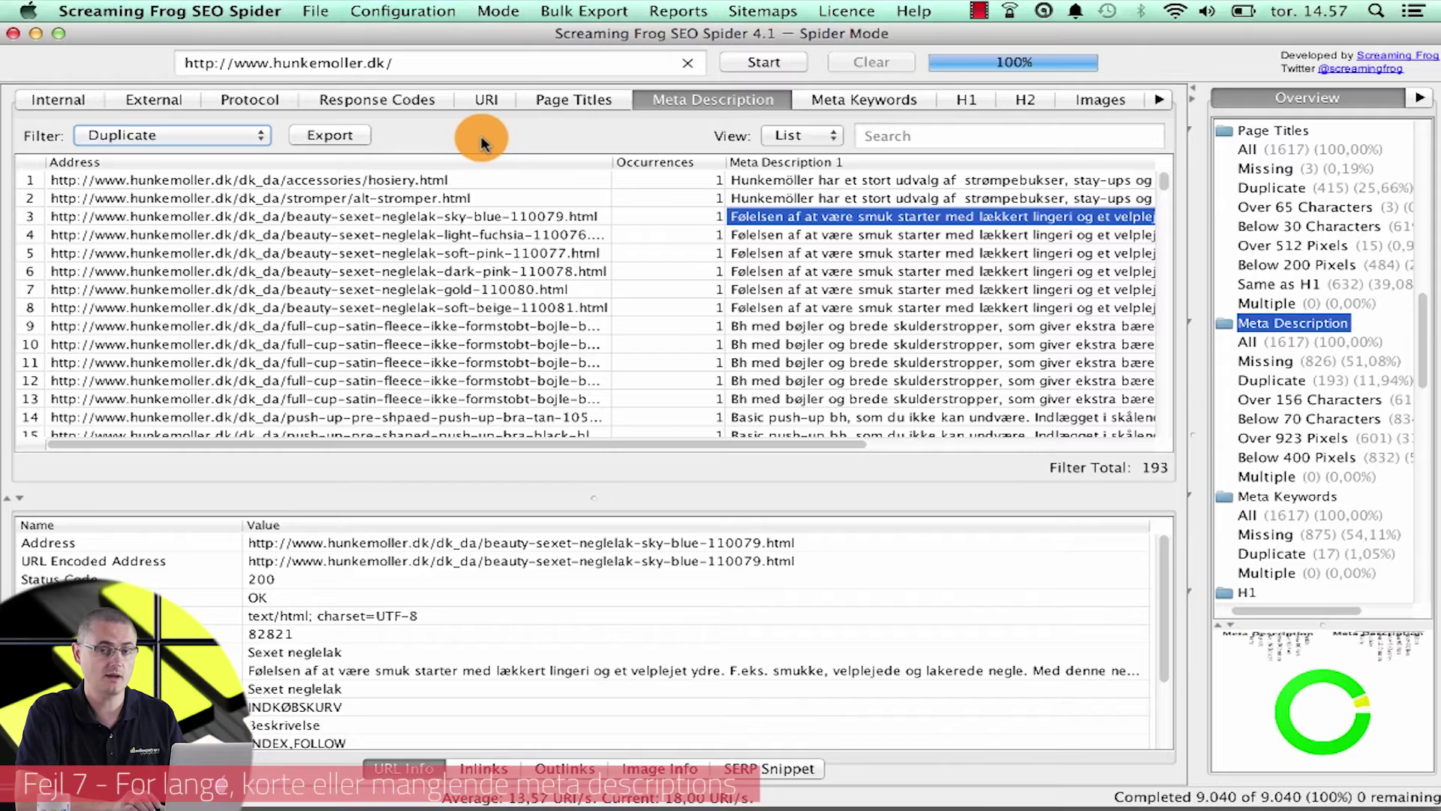
left_click(197, 136)
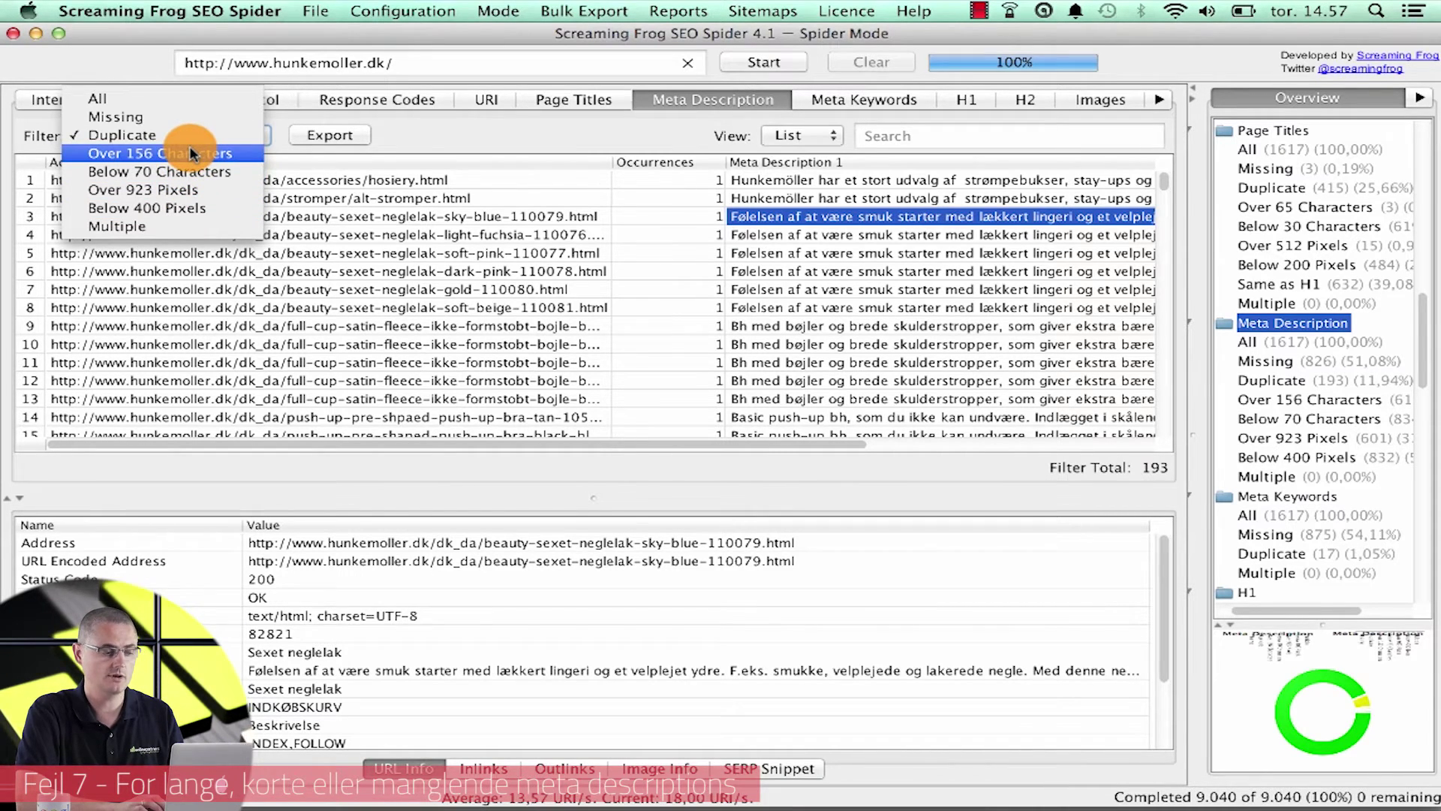
left_click(193, 154)
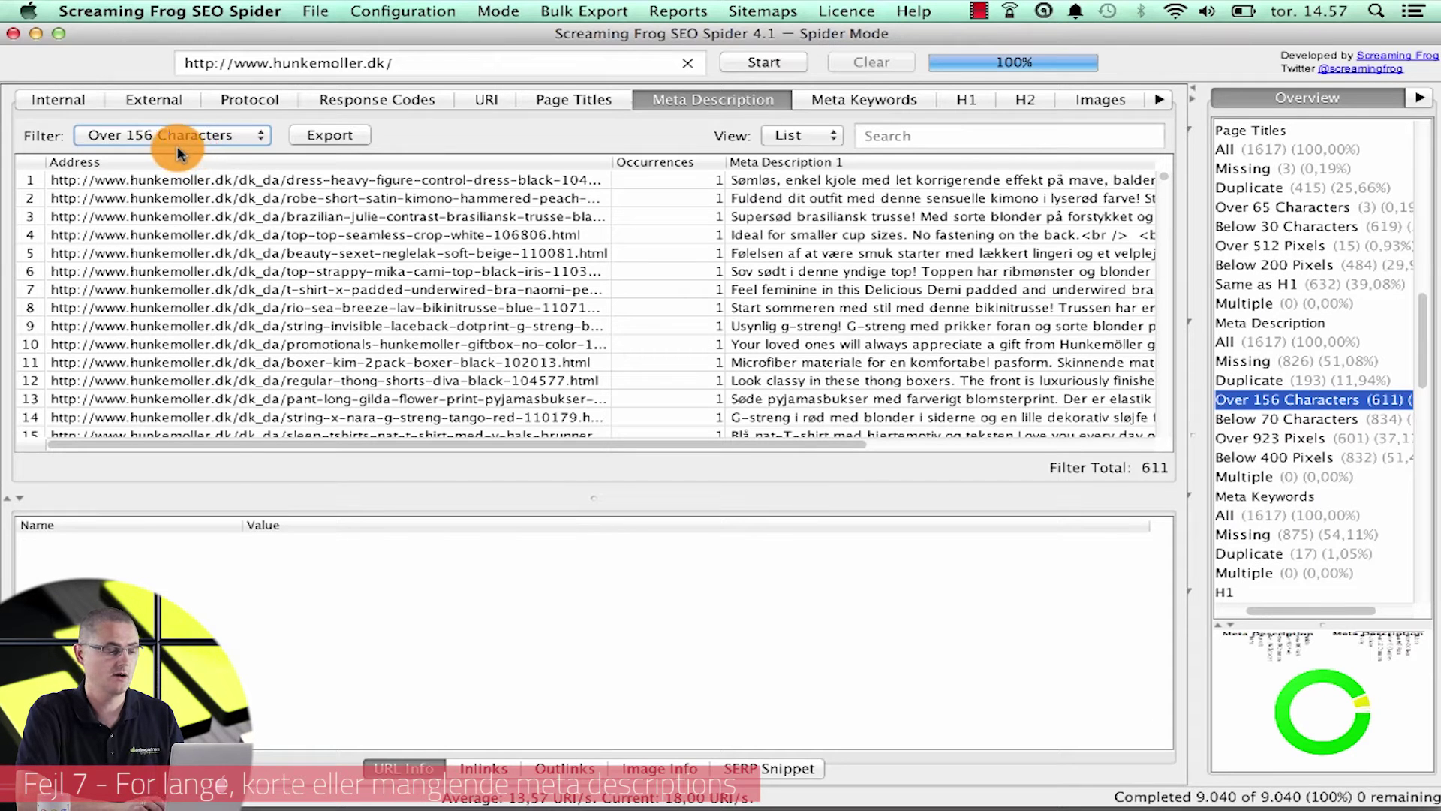
left_click(177, 135)
left_click(184, 154)
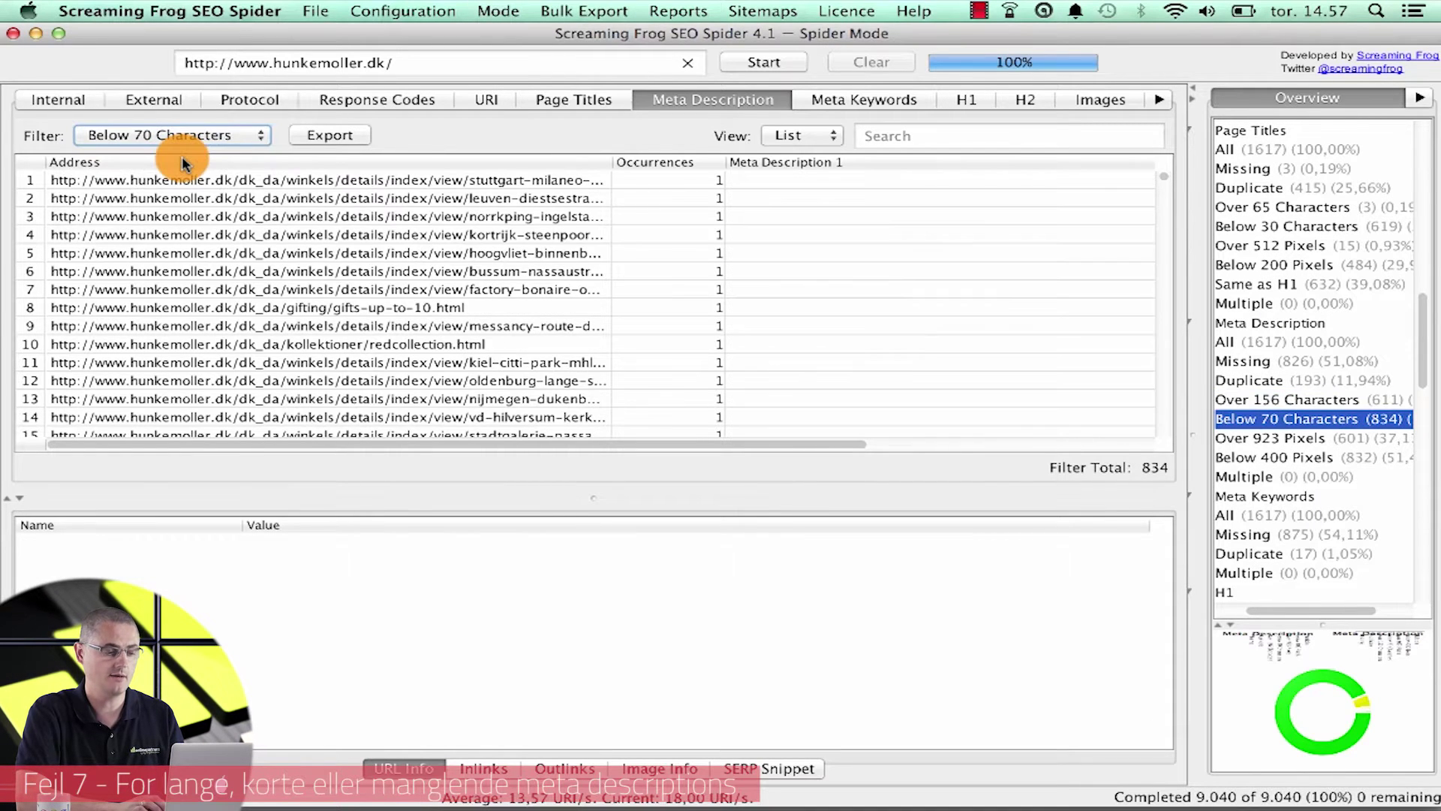
left_click(230, 144)
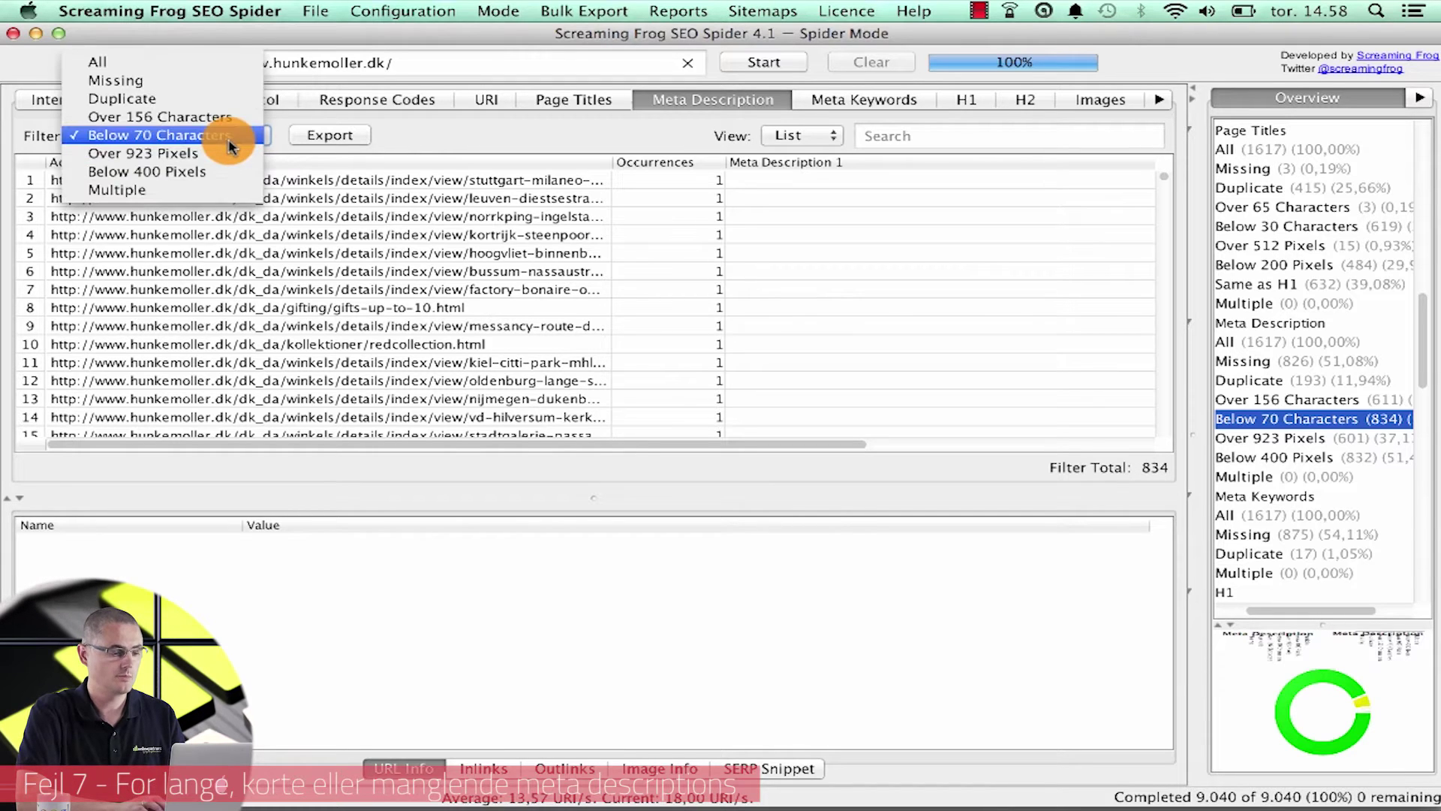
left_click(213, 135)
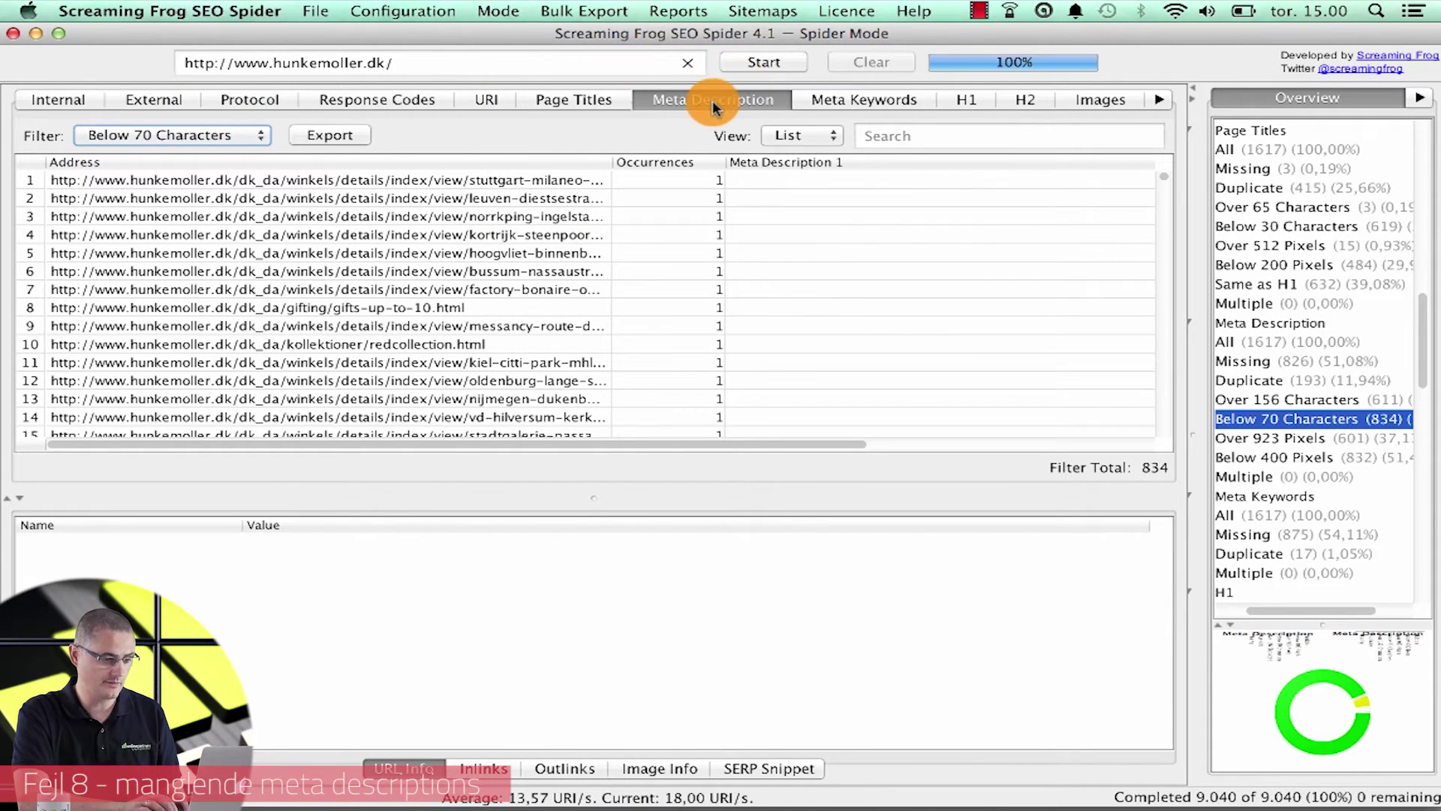
Step: Filter the meta descriptions to list the pages where they are missing
left_click(191, 135)
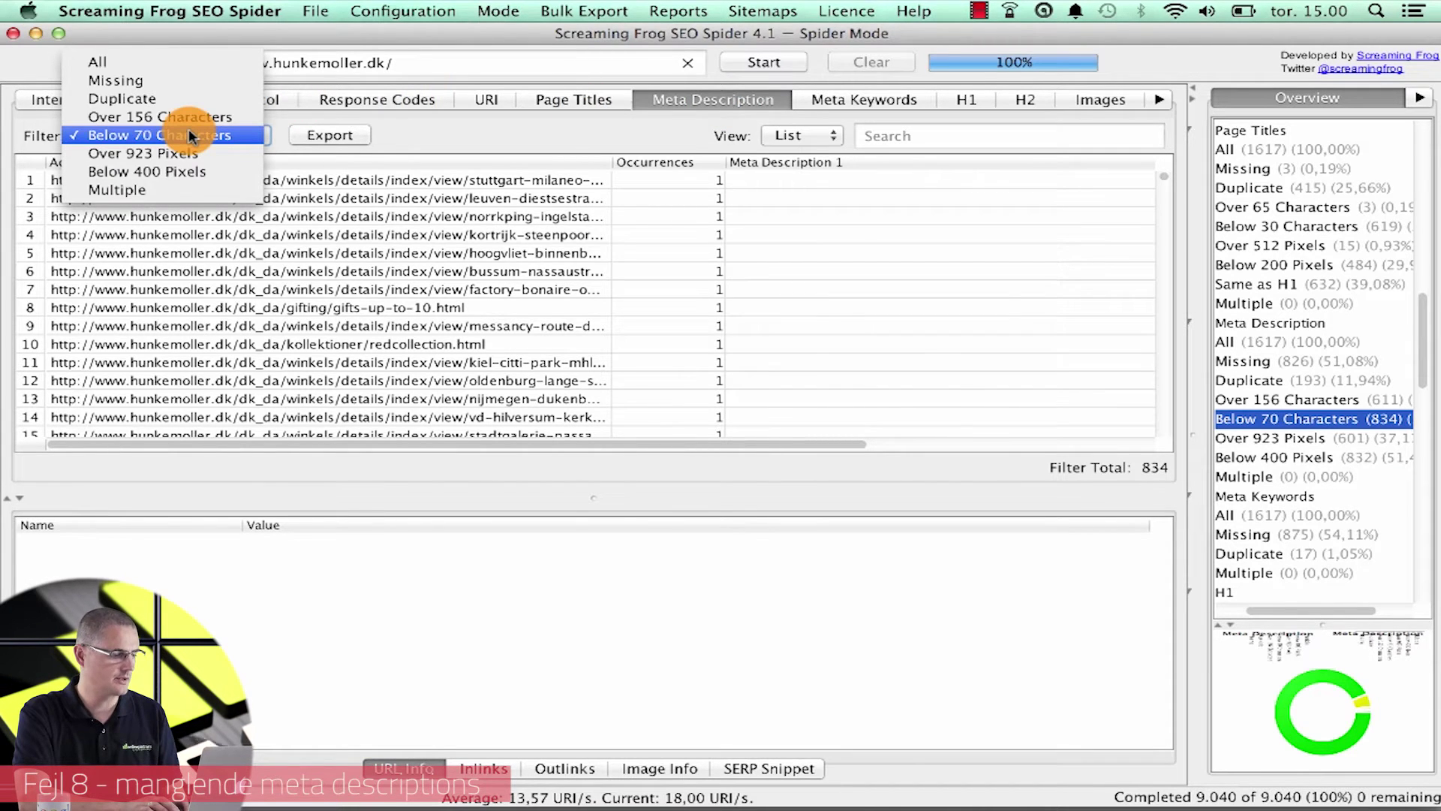
left_click(168, 80)
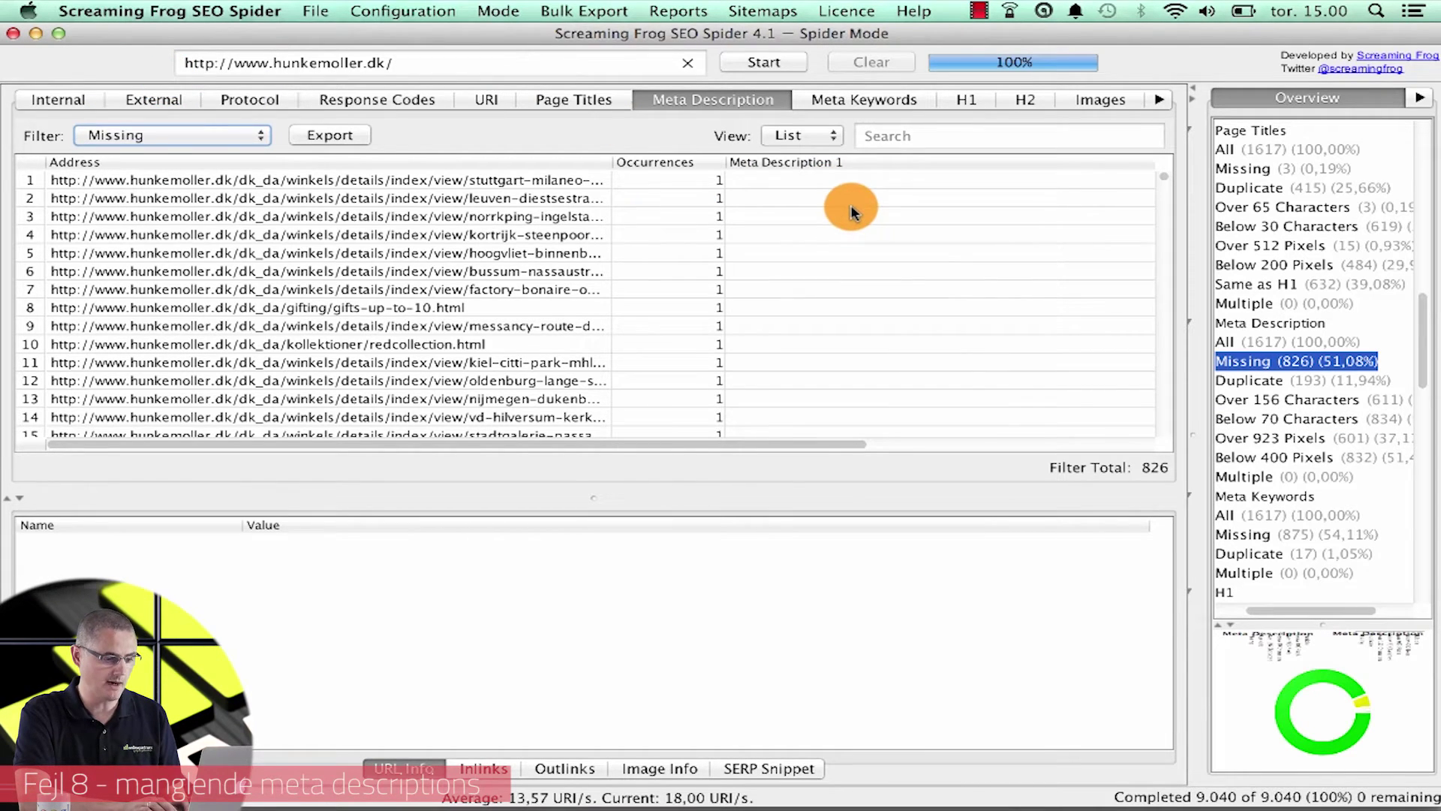
Step: Filter the meta descriptions to Below 70 Characters and sort them by Meta Description 1 in descending order
left_click(234, 136)
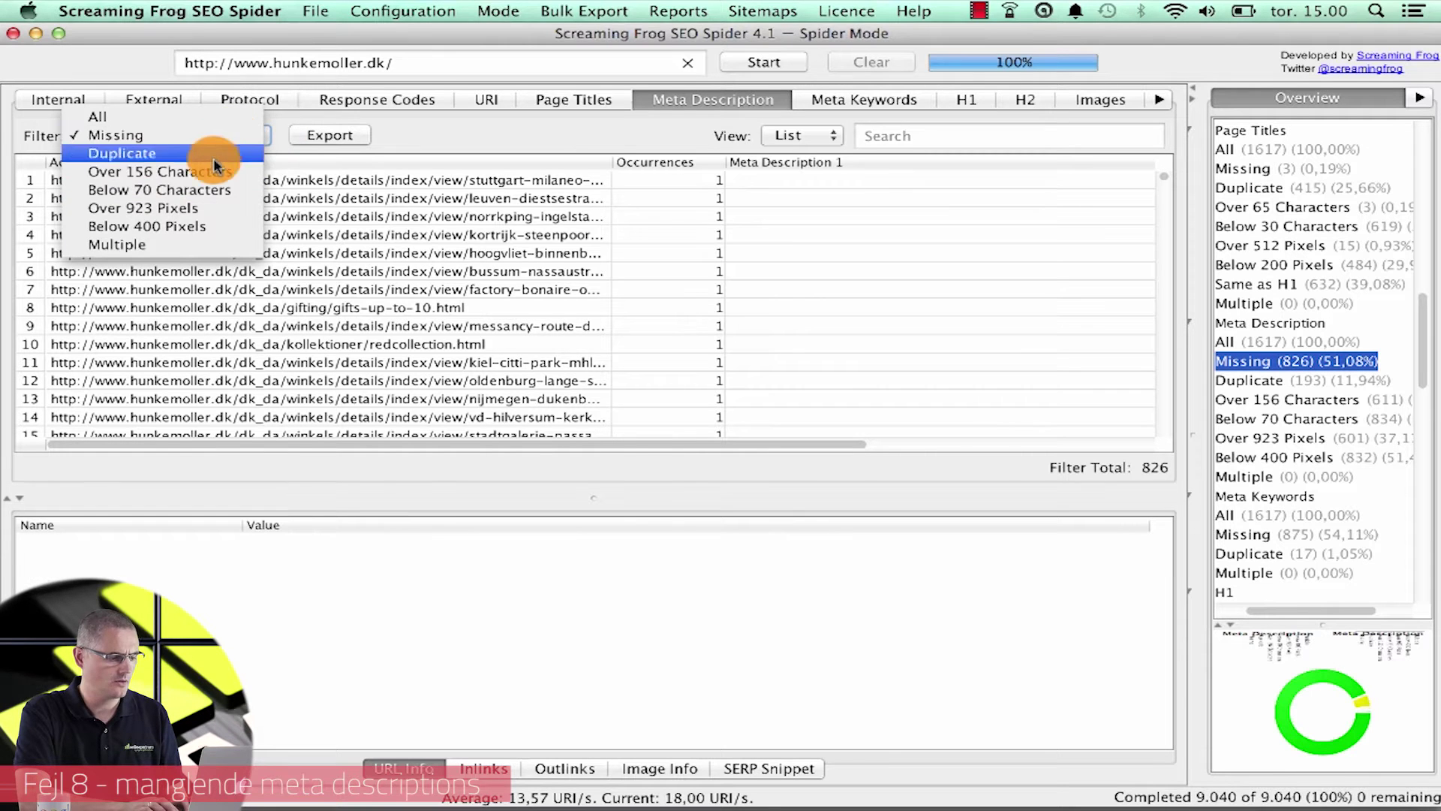
left_click(208, 191)
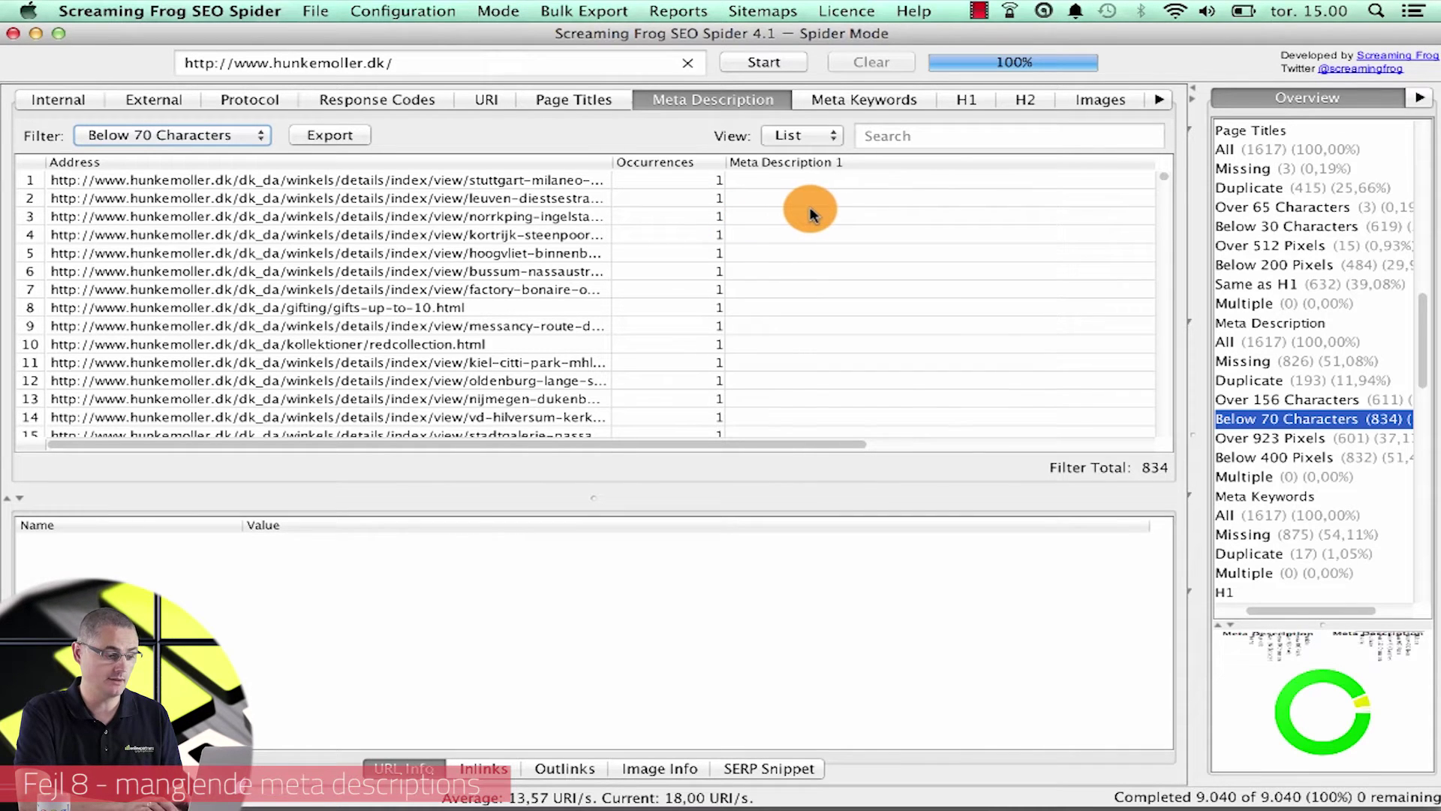
left_click(845, 250)
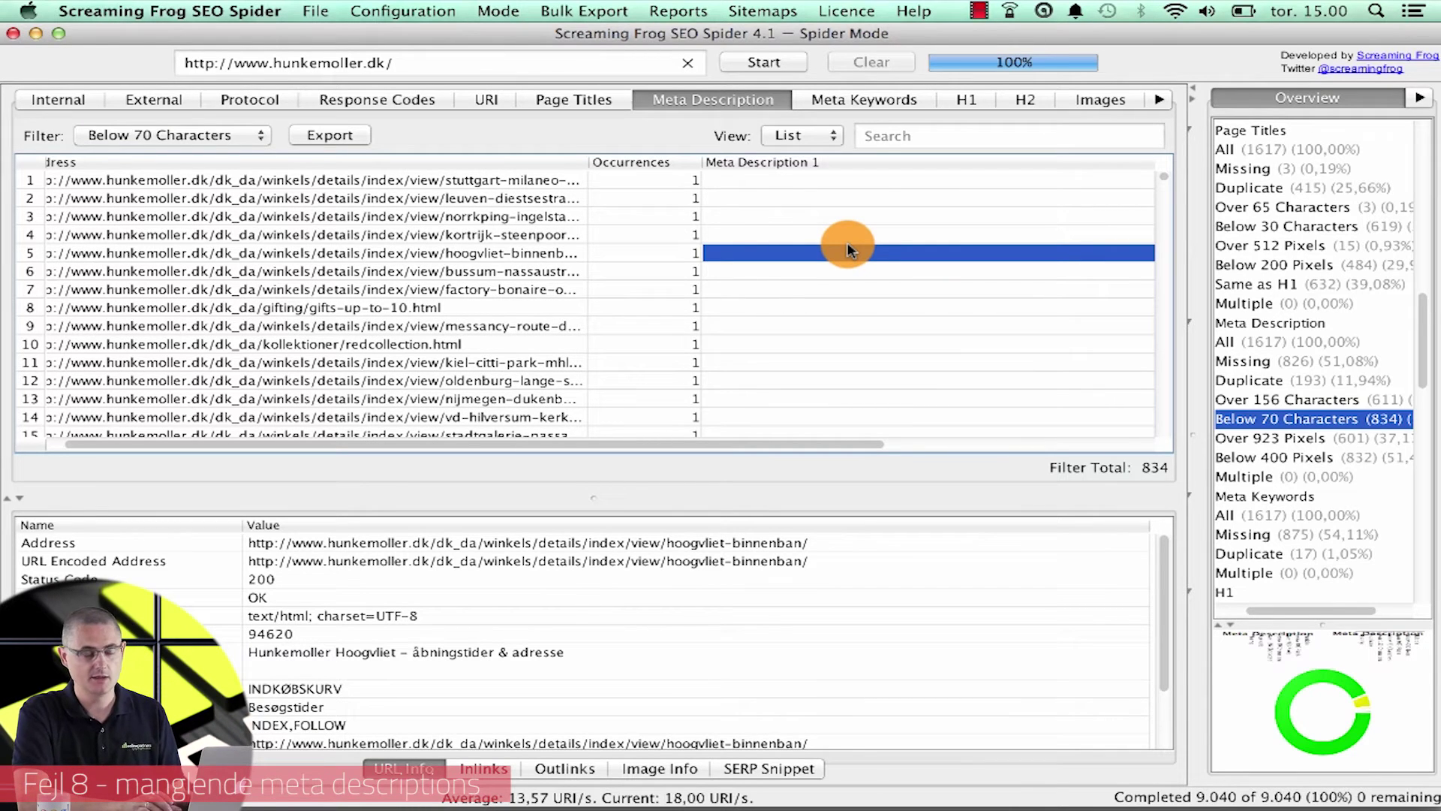
left_click(859, 165)
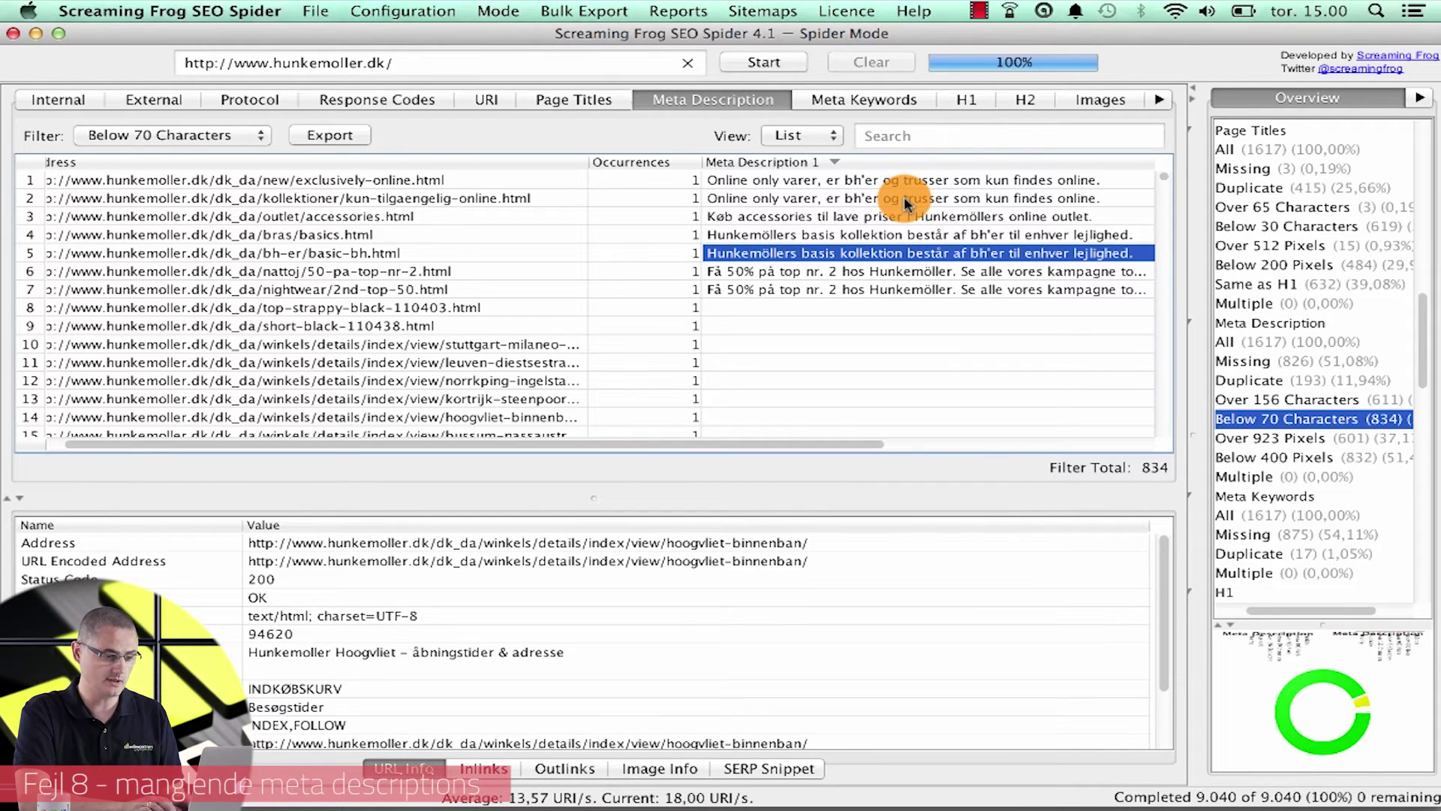
Step: Switch the meta description filter back to Missing
left_click(230, 137)
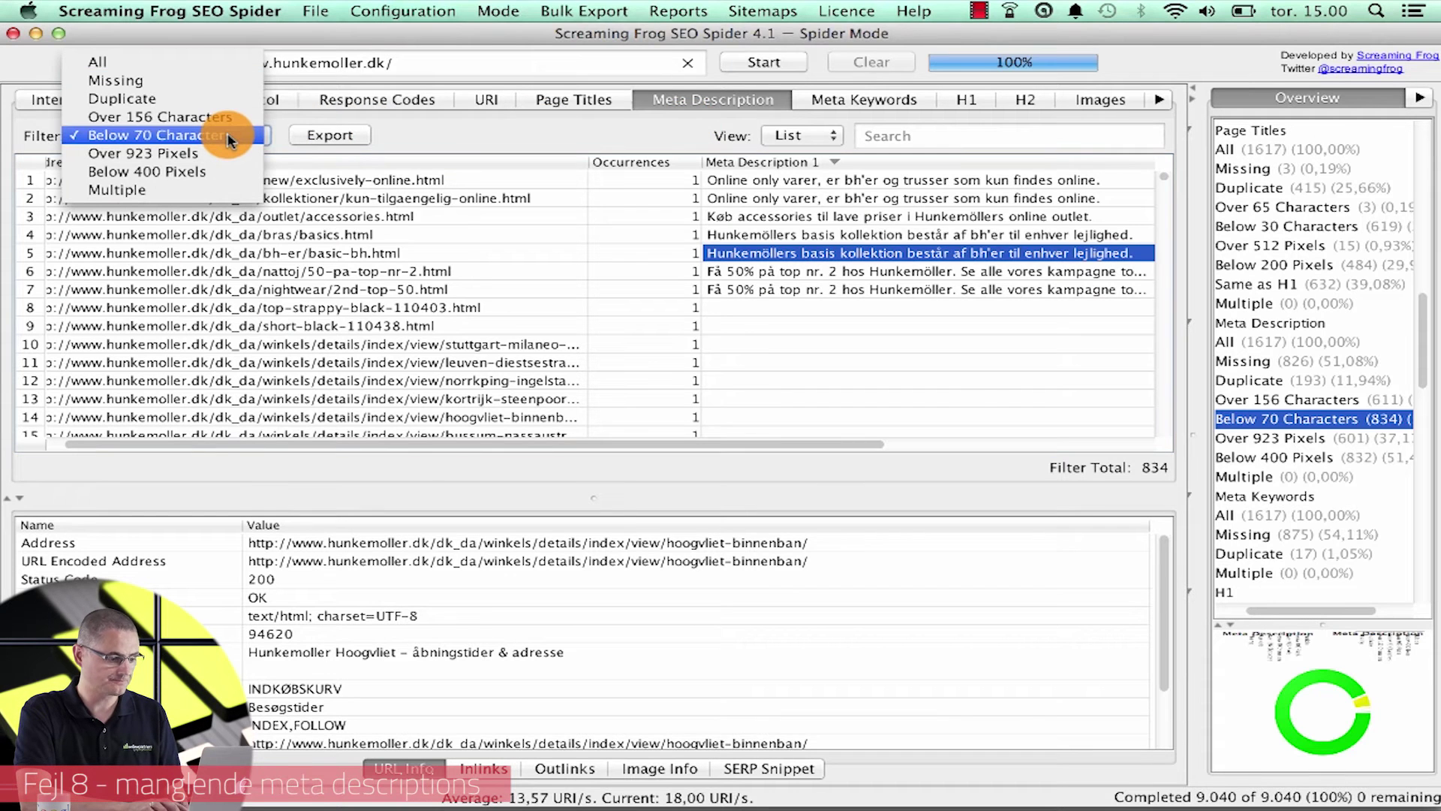
left_click(201, 82)
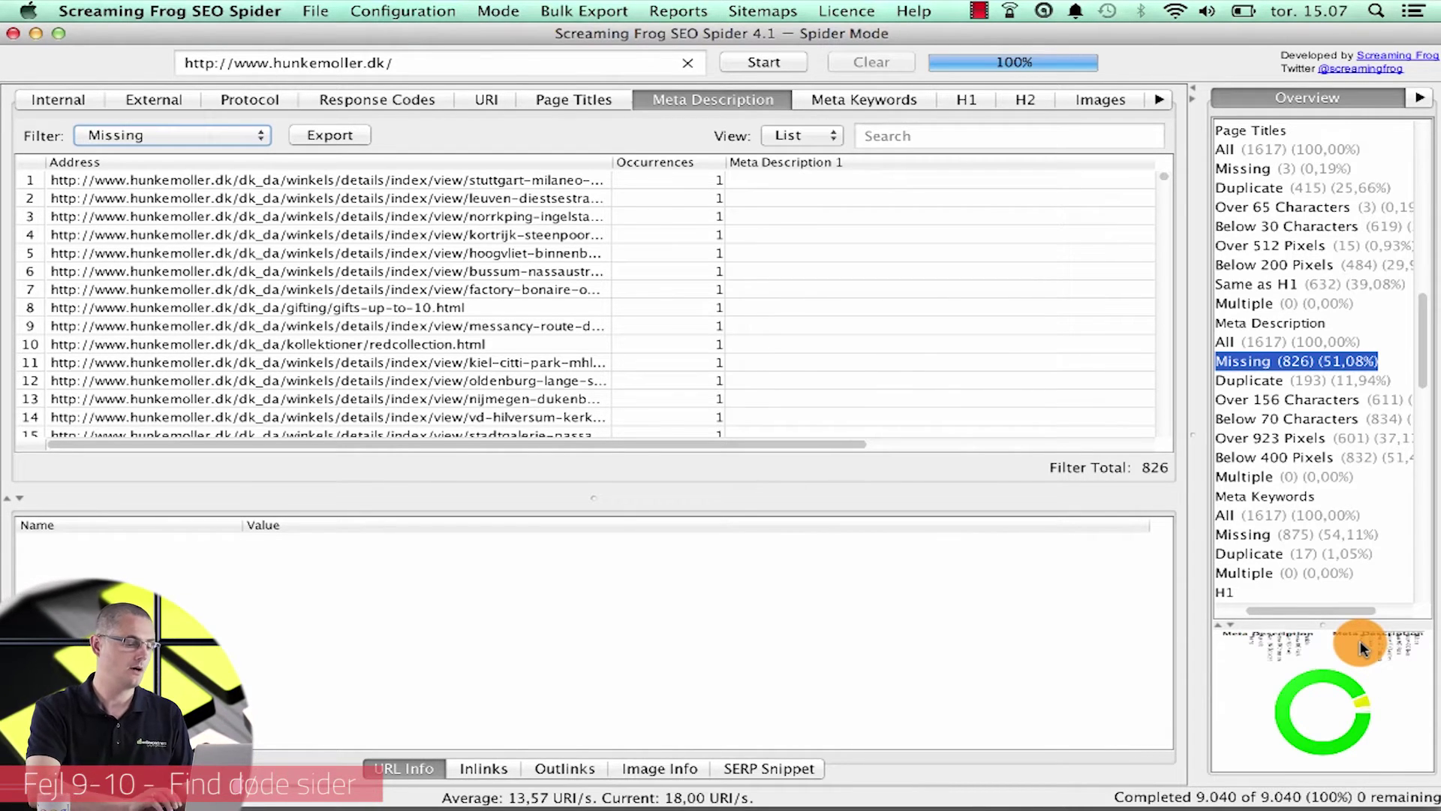
Step: Filter the crawl's response codes to Client Error (4xx)
left_click(368, 102)
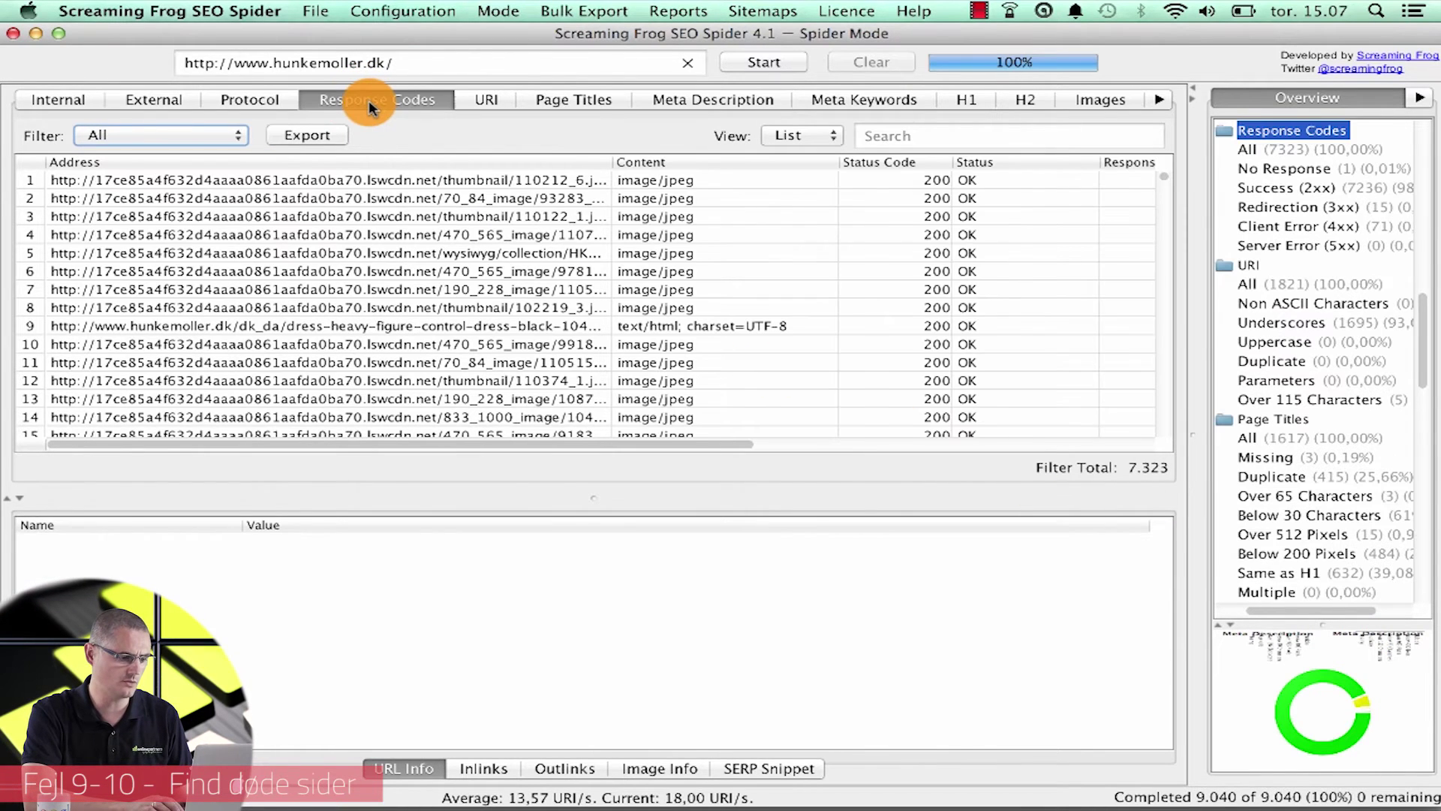
left_click(184, 136)
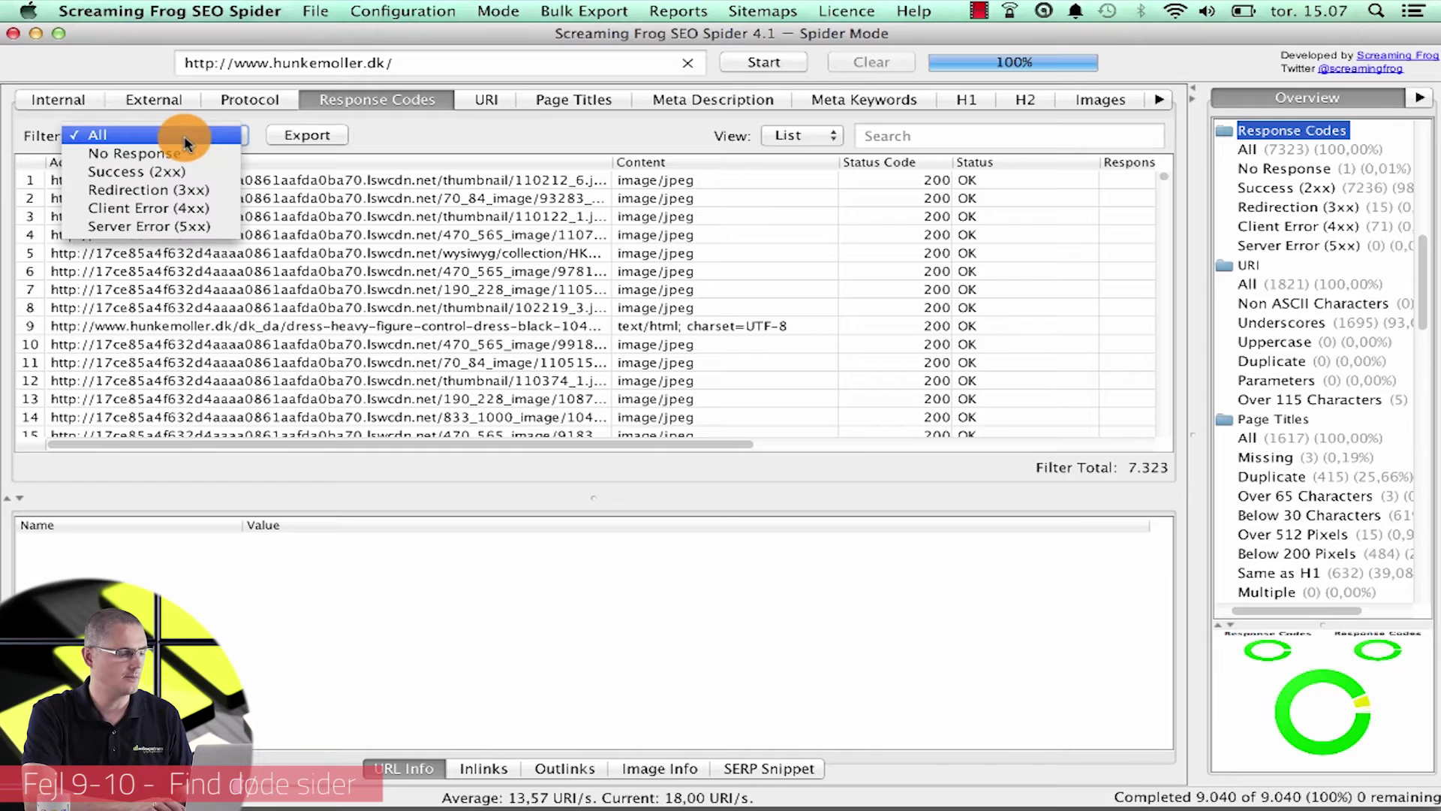
left_click(182, 216)
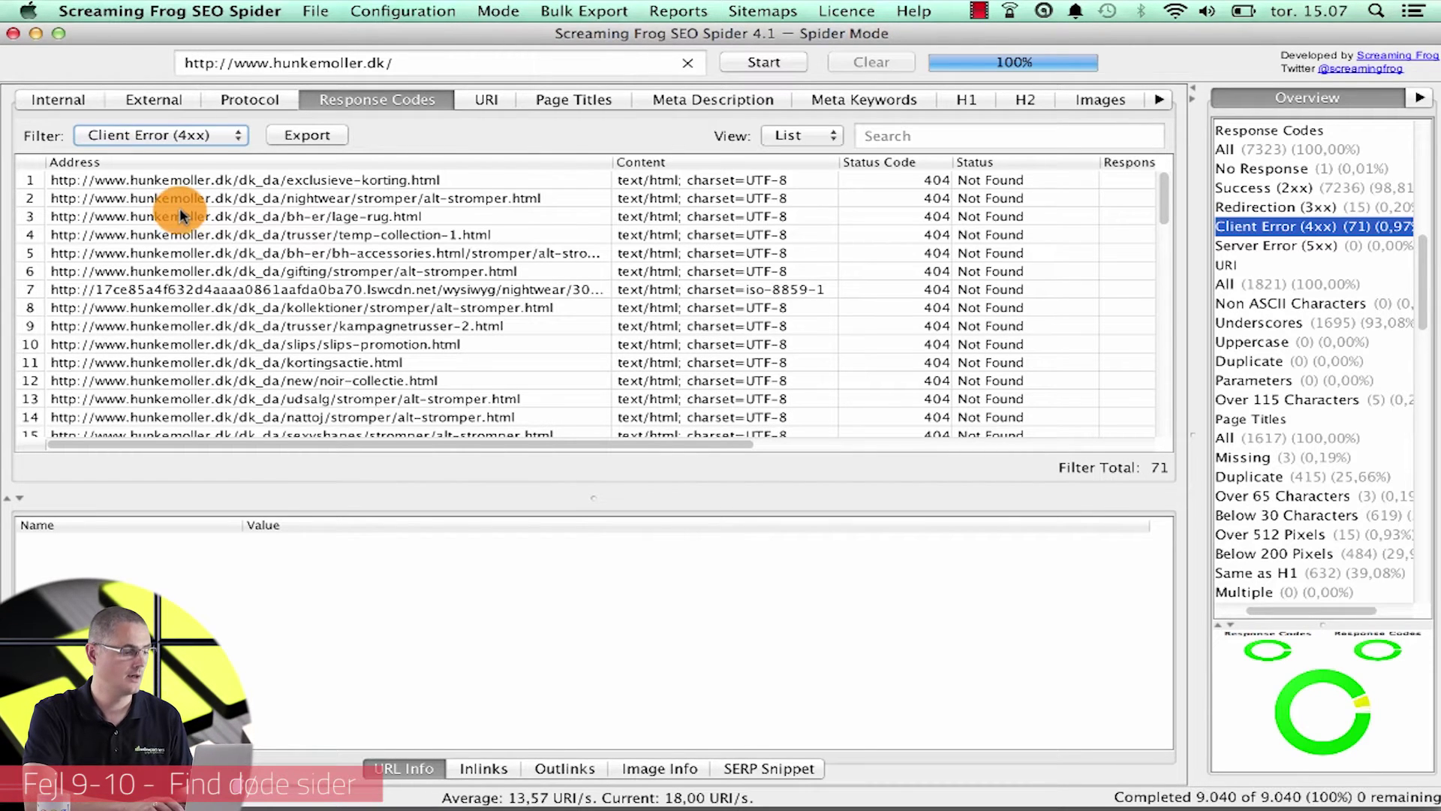
Step: Filter the response codes to No Response, and set the filter back to Client Error (4xx)
left_click(186, 136)
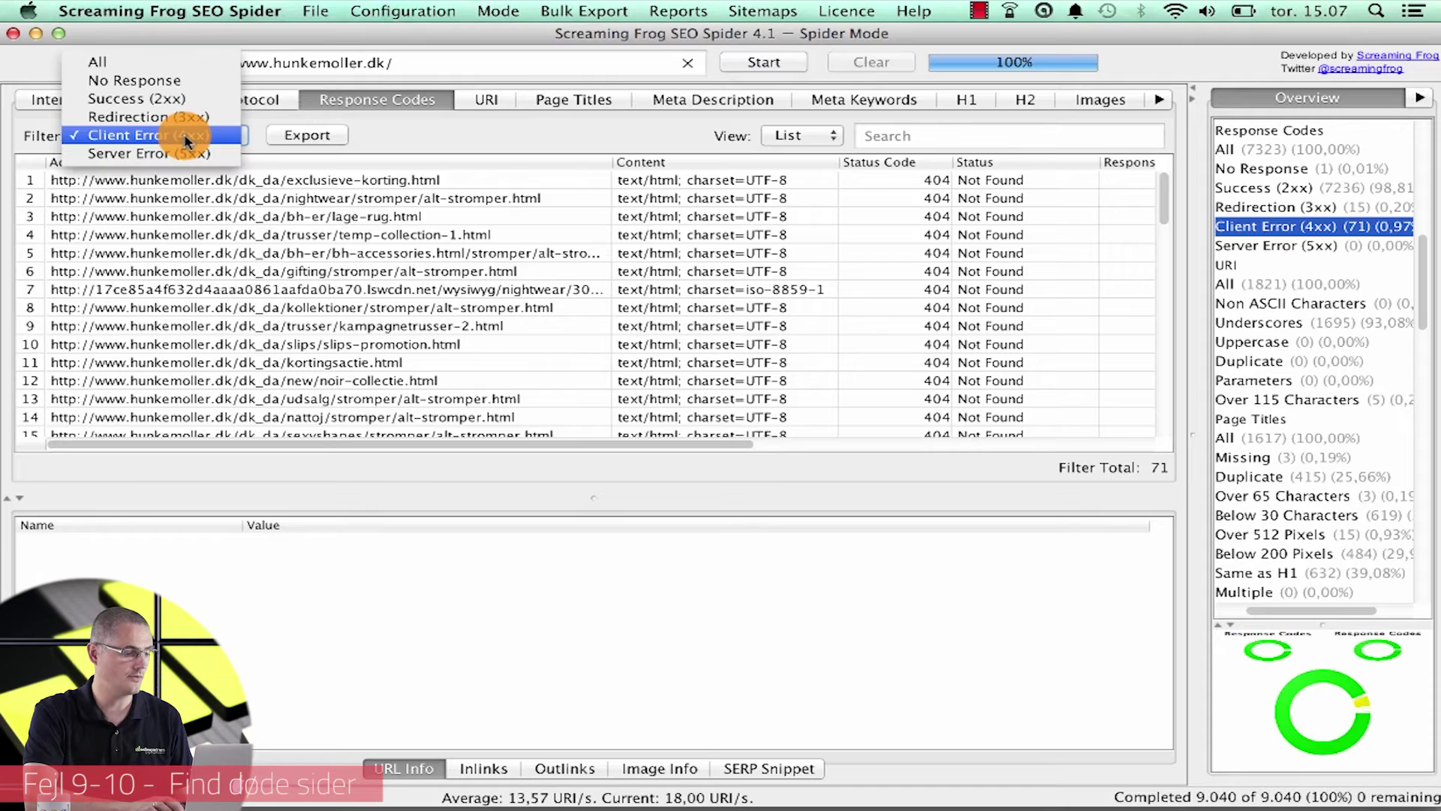
left_click(179, 84)
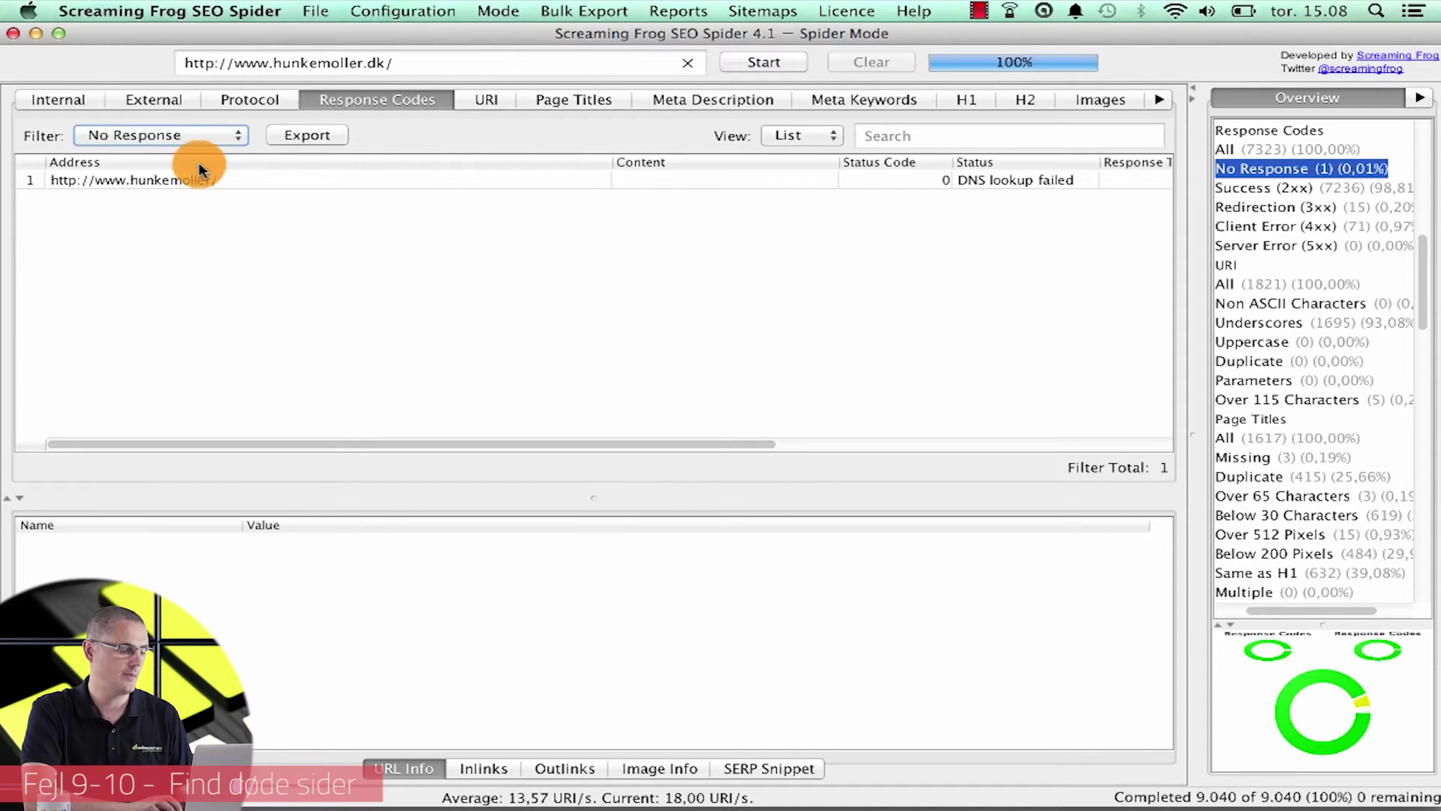
left_click(189, 141)
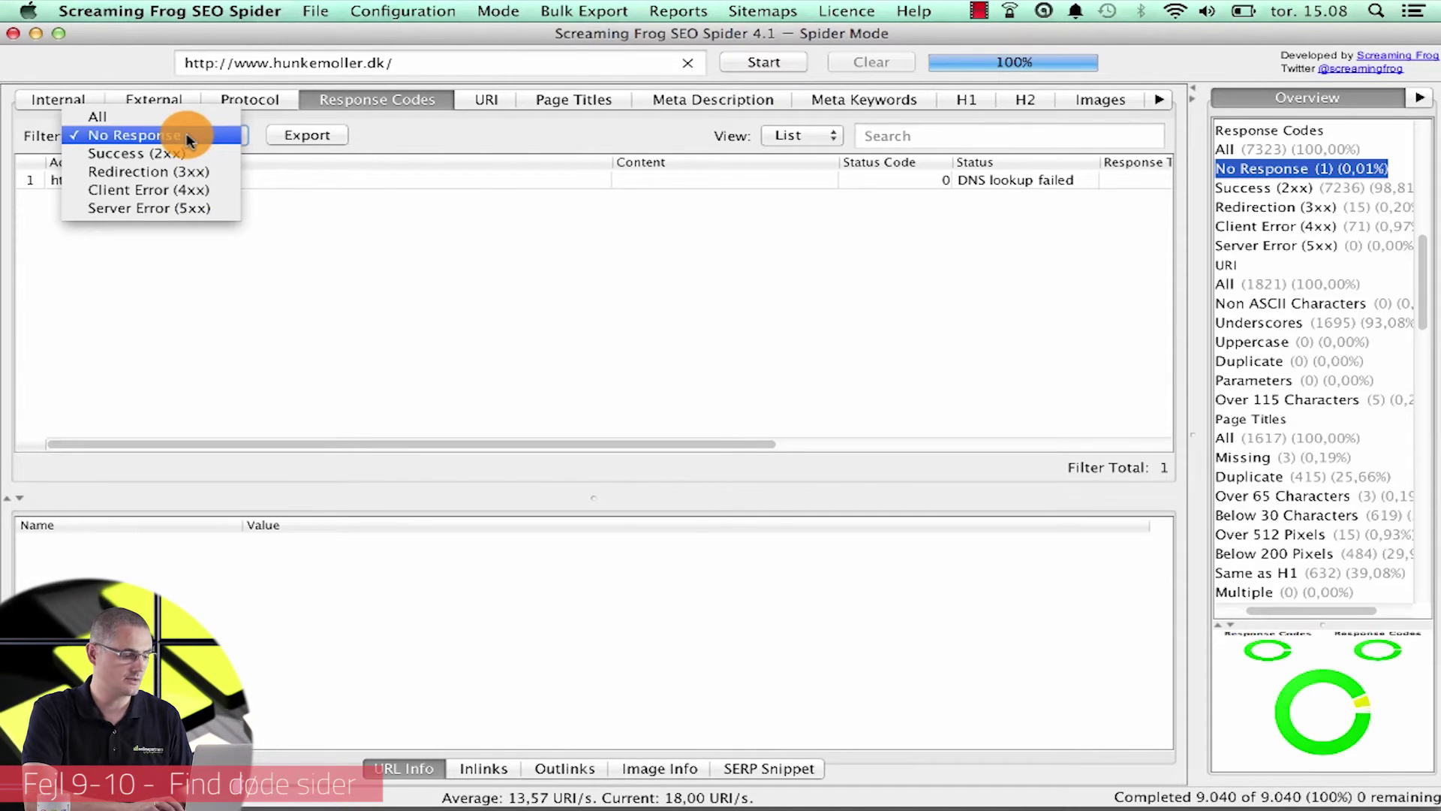
left_click(217, 191)
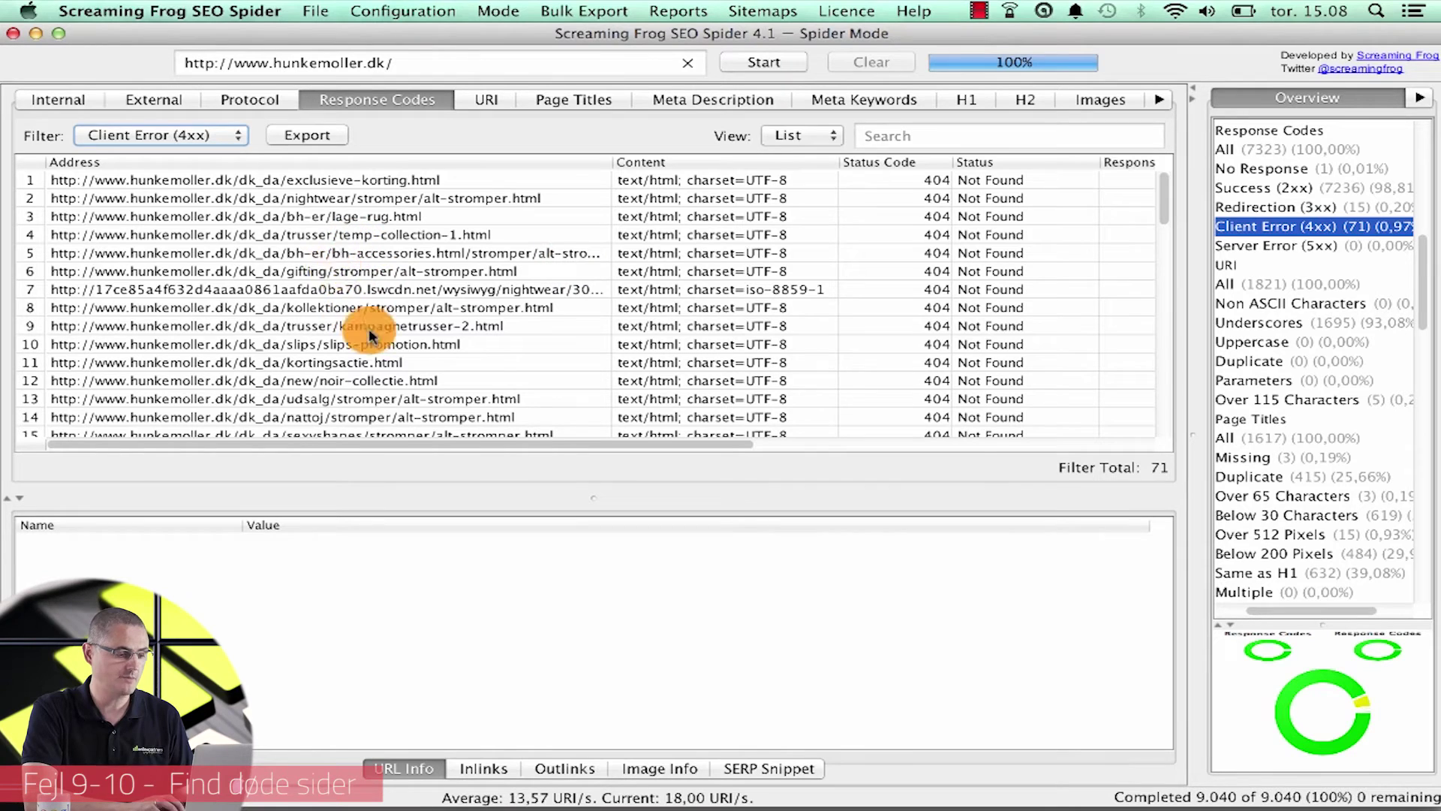
Step: Inspect the inlinks of the dead page trusser/temp-collection-1.html, including the source page and the anchor text
left_click(324, 235)
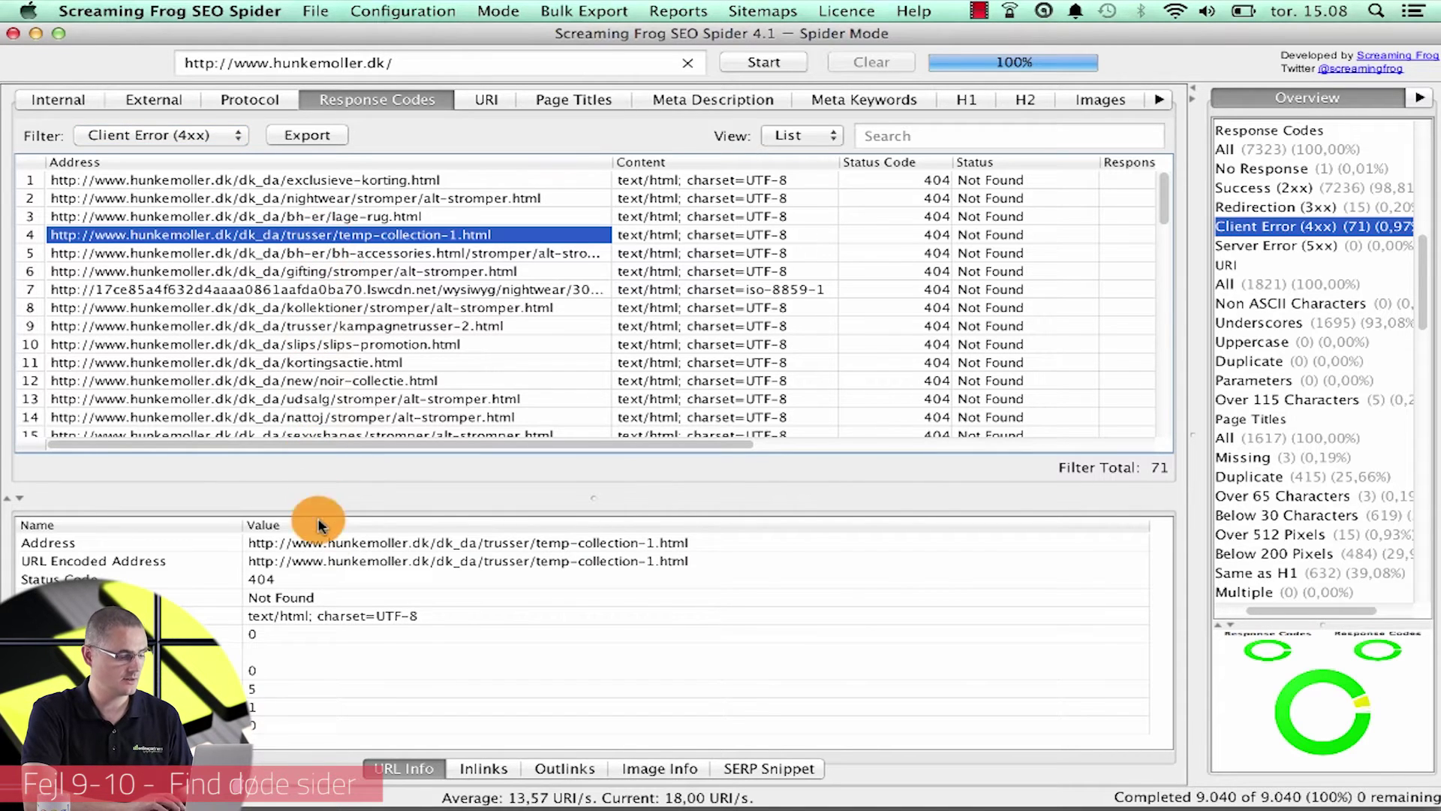
left_click(483, 768)
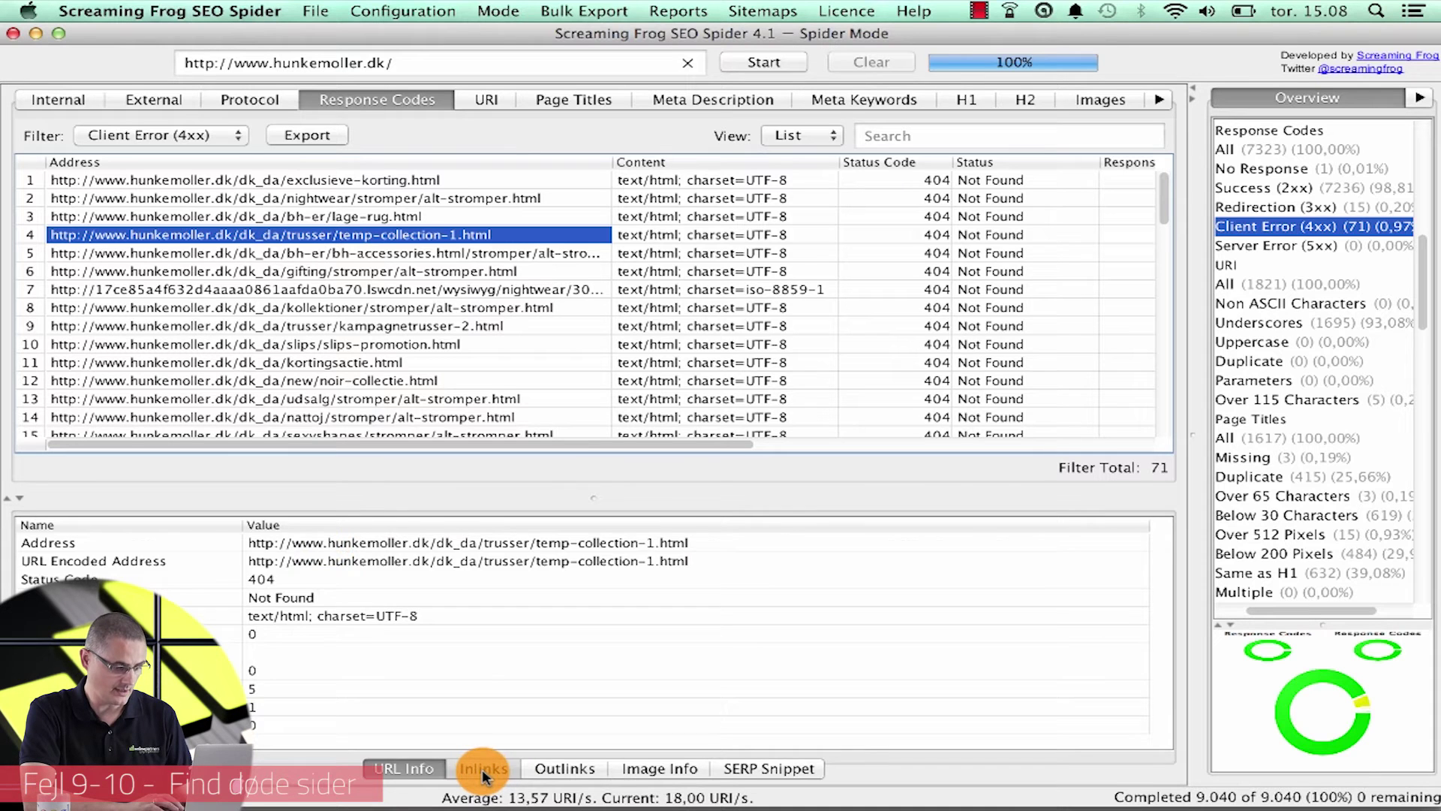
left_click(434, 547)
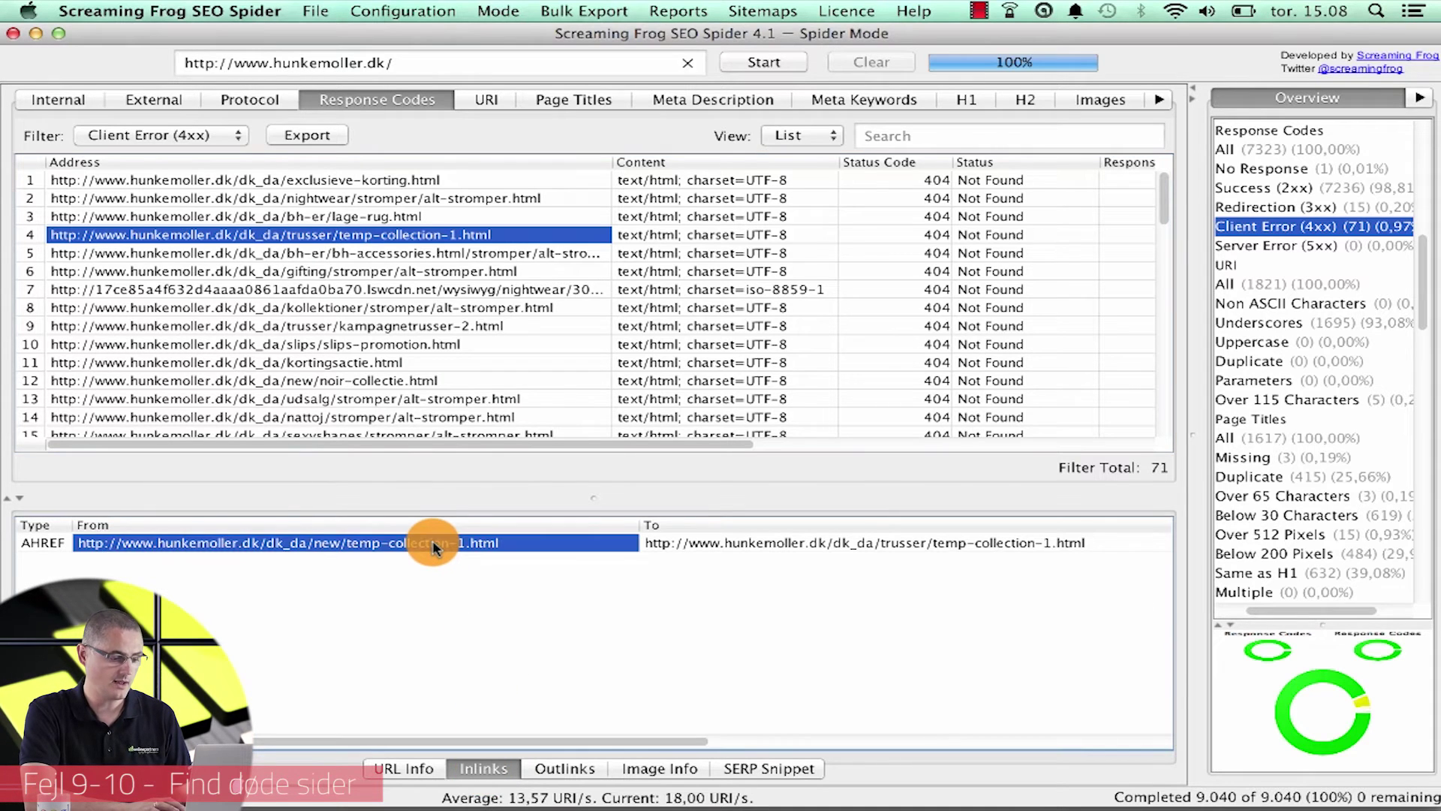
left_click_drag(595, 743, 987, 743)
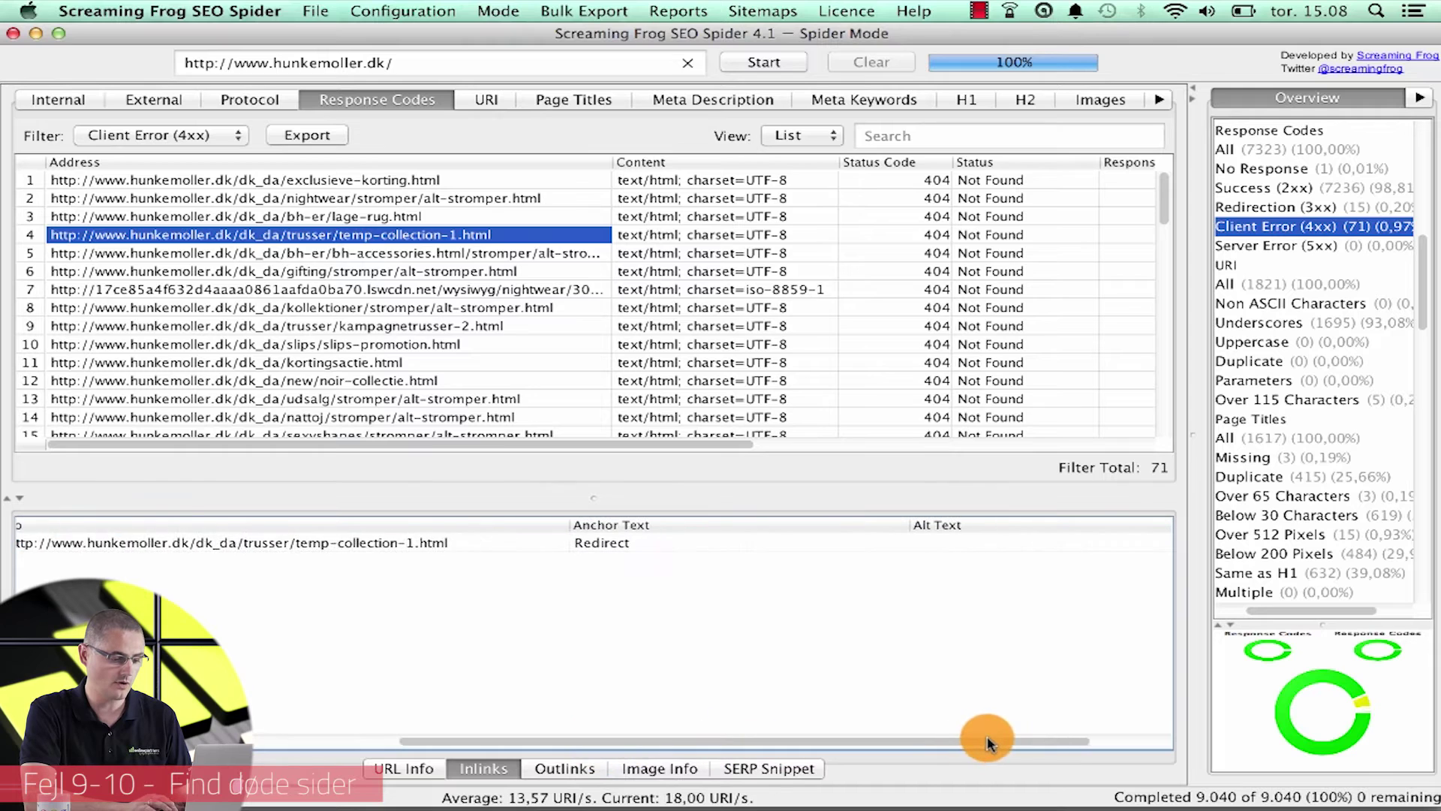
left_click(634, 545)
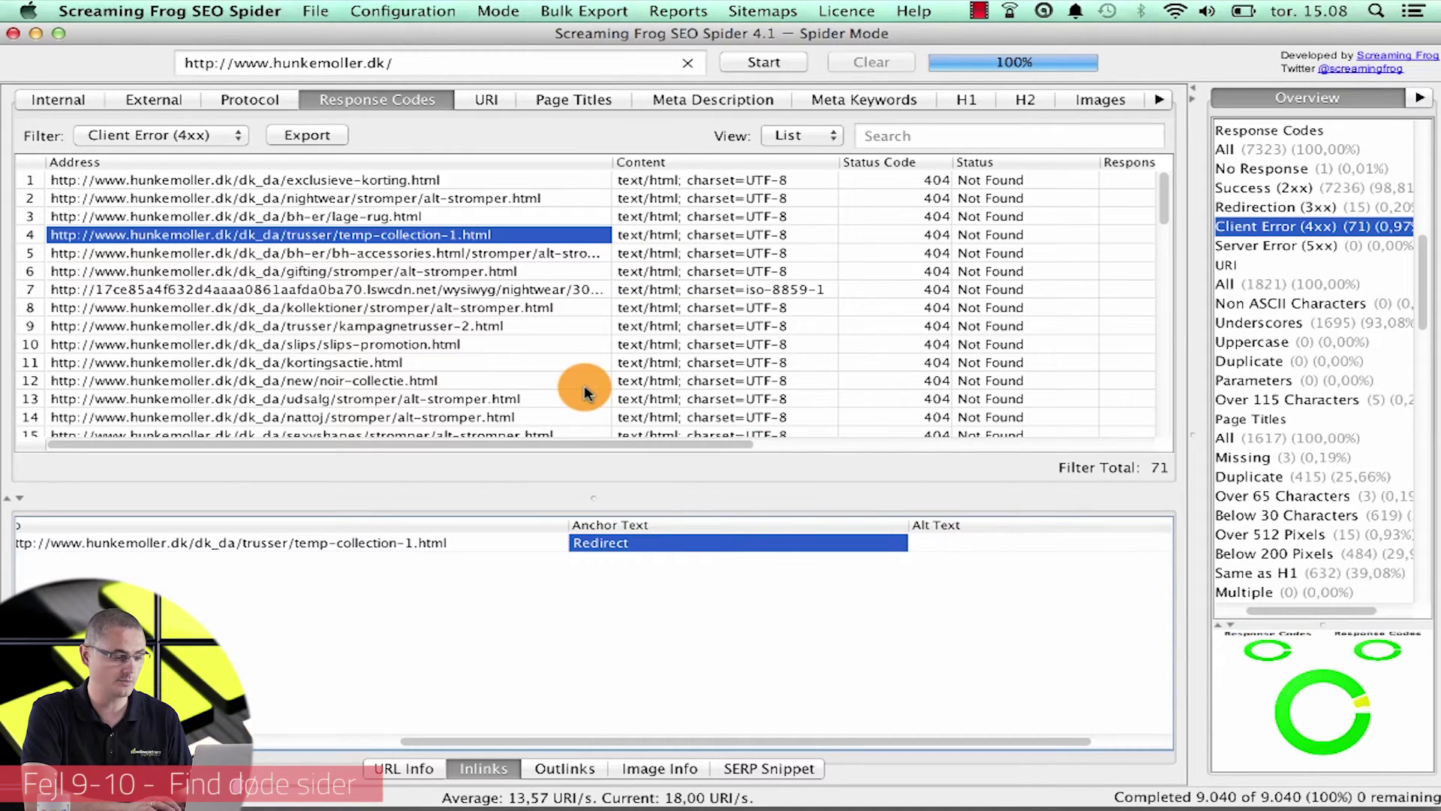
Step: Show the inlinks of the dead page trusser/kampagnetrusser-2.html and bring up the bulk export options for response codes
left_click(383, 327)
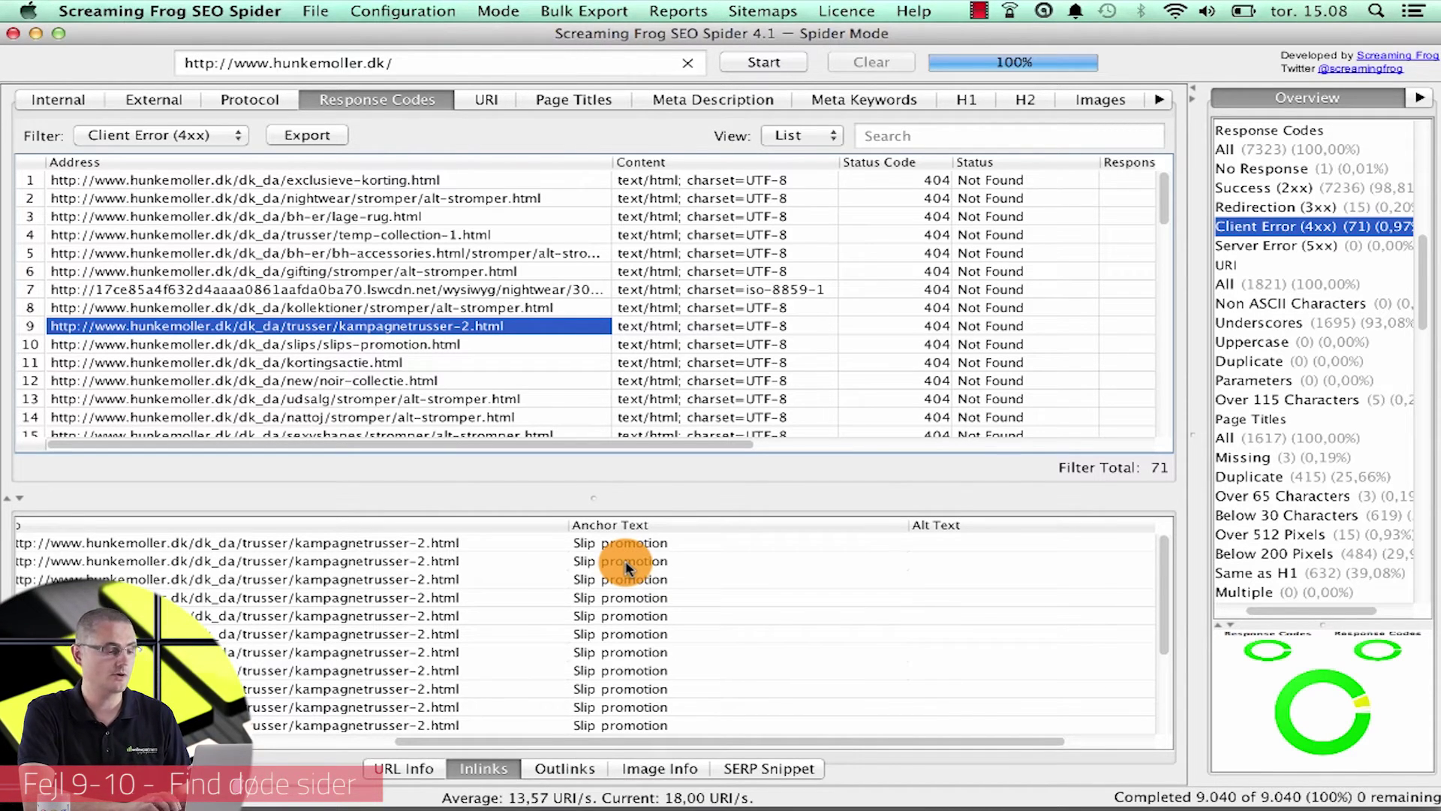
left_click(584, 12)
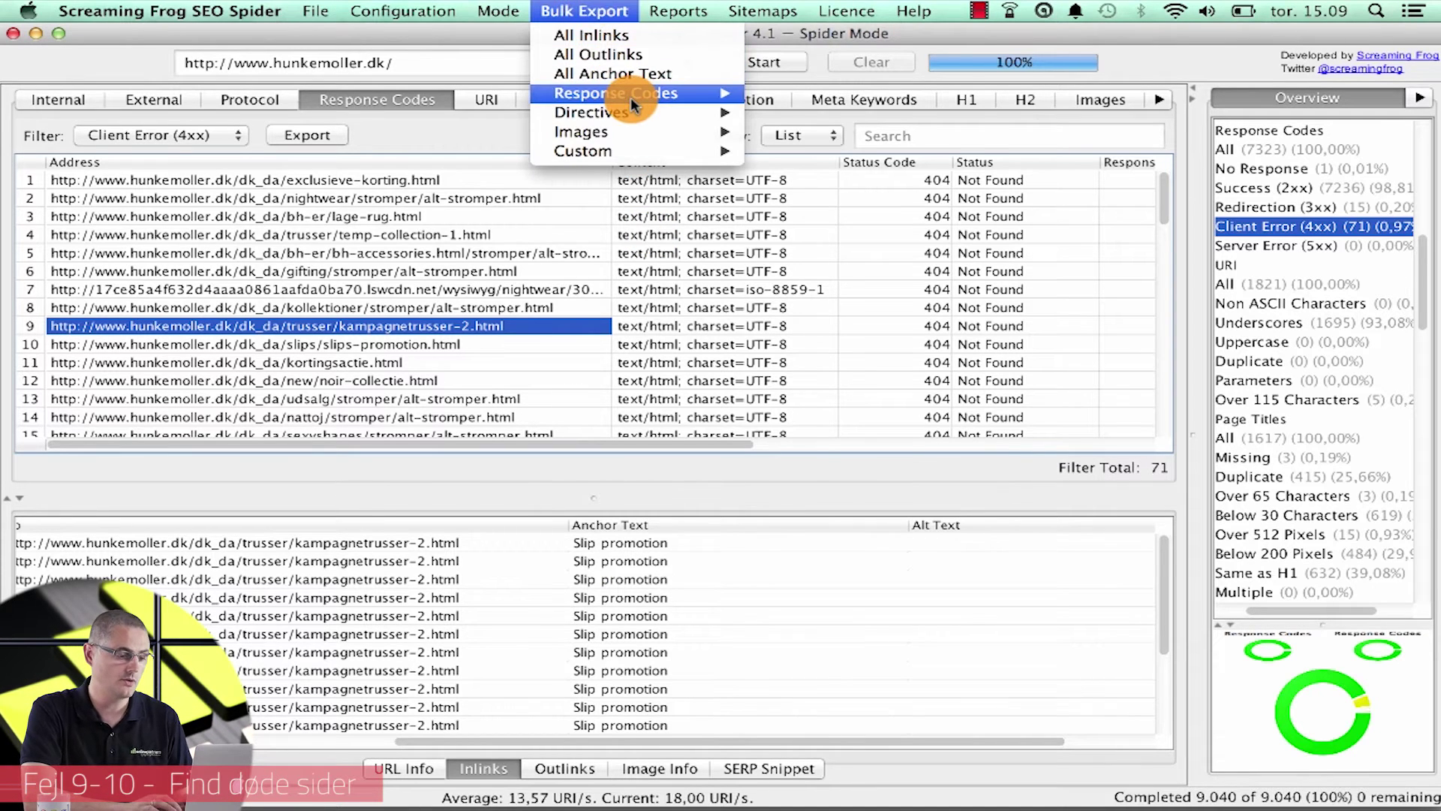
mouse_move(631, 97)
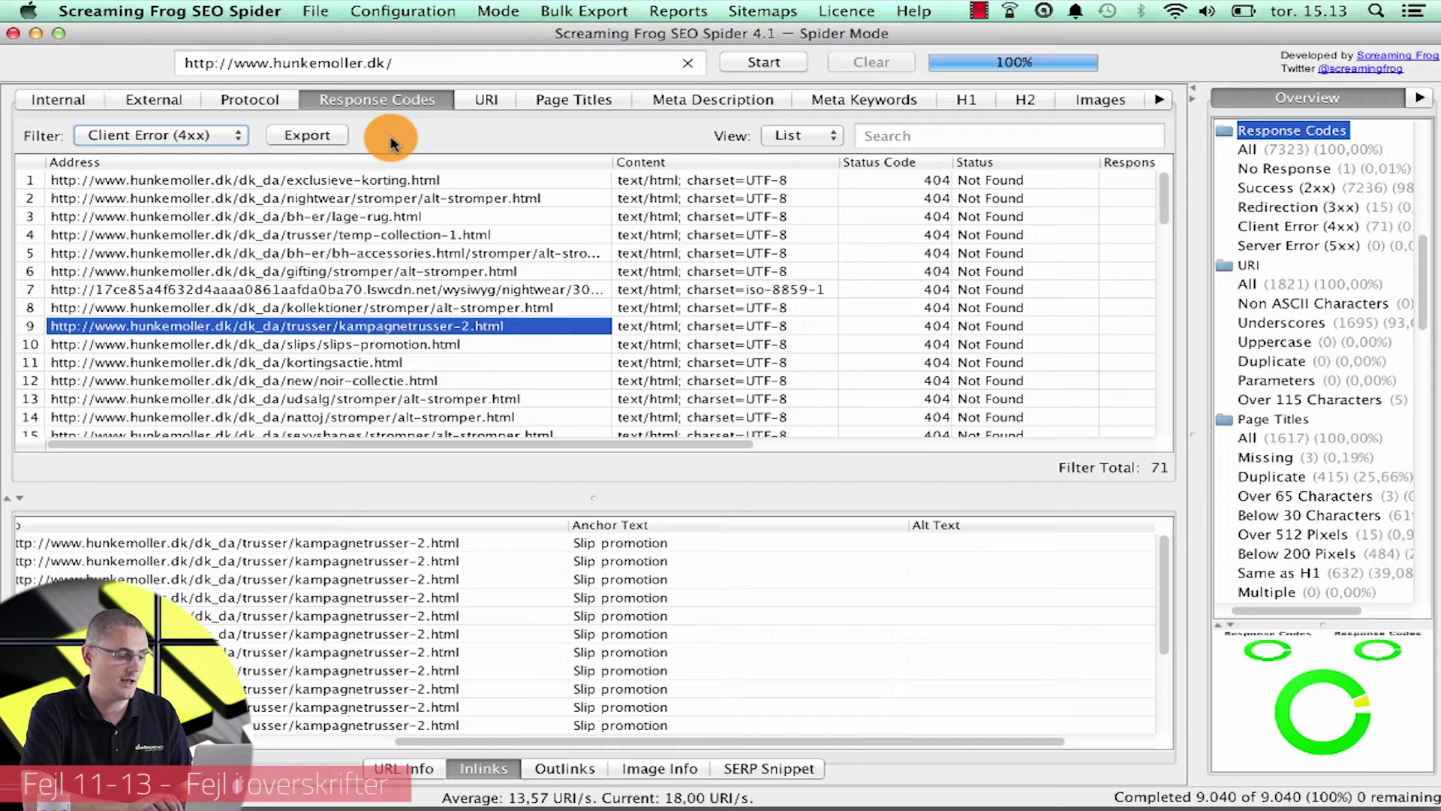
Step: Filter the H1 headings to Missing and then to Multiple
left_click(965, 100)
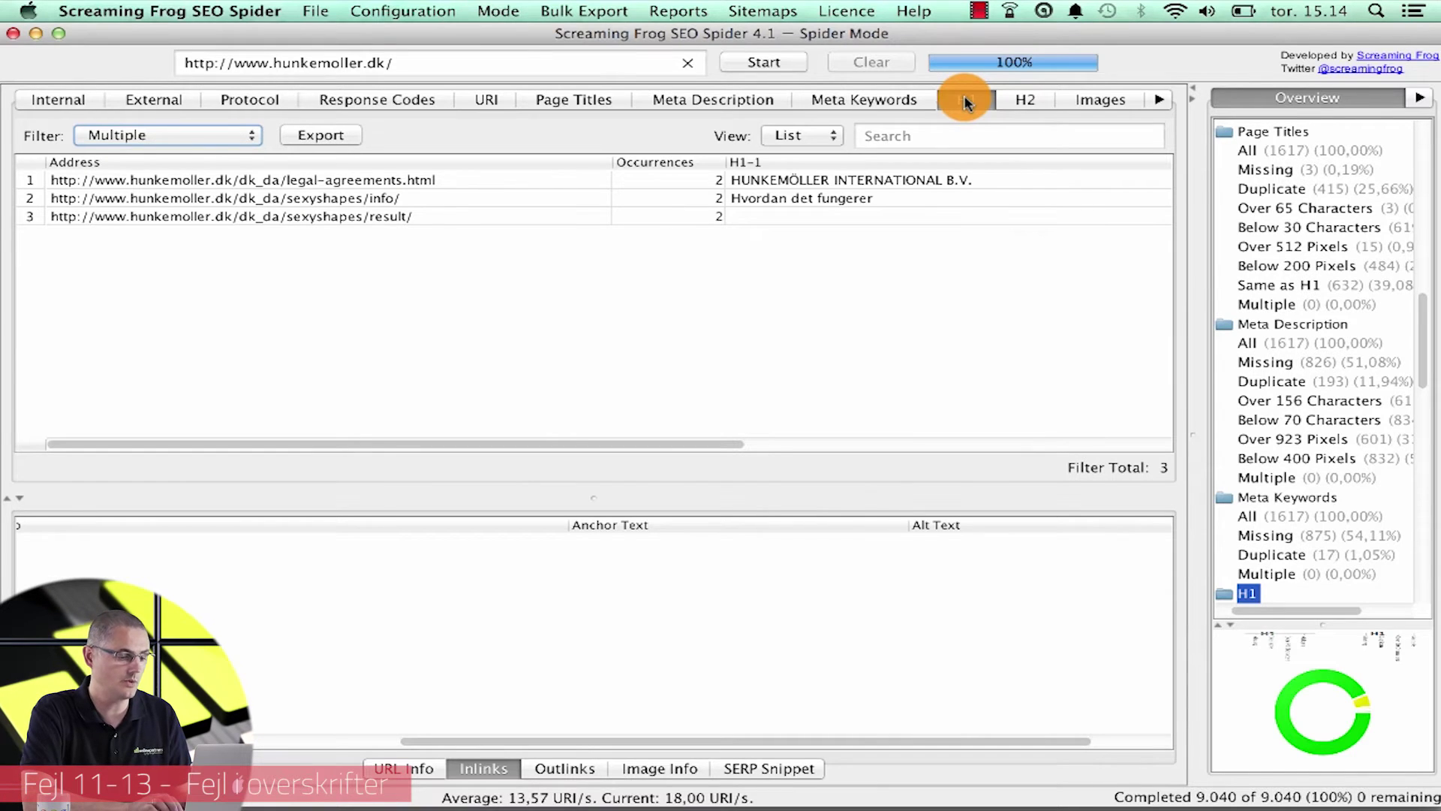
left_click(205, 135)
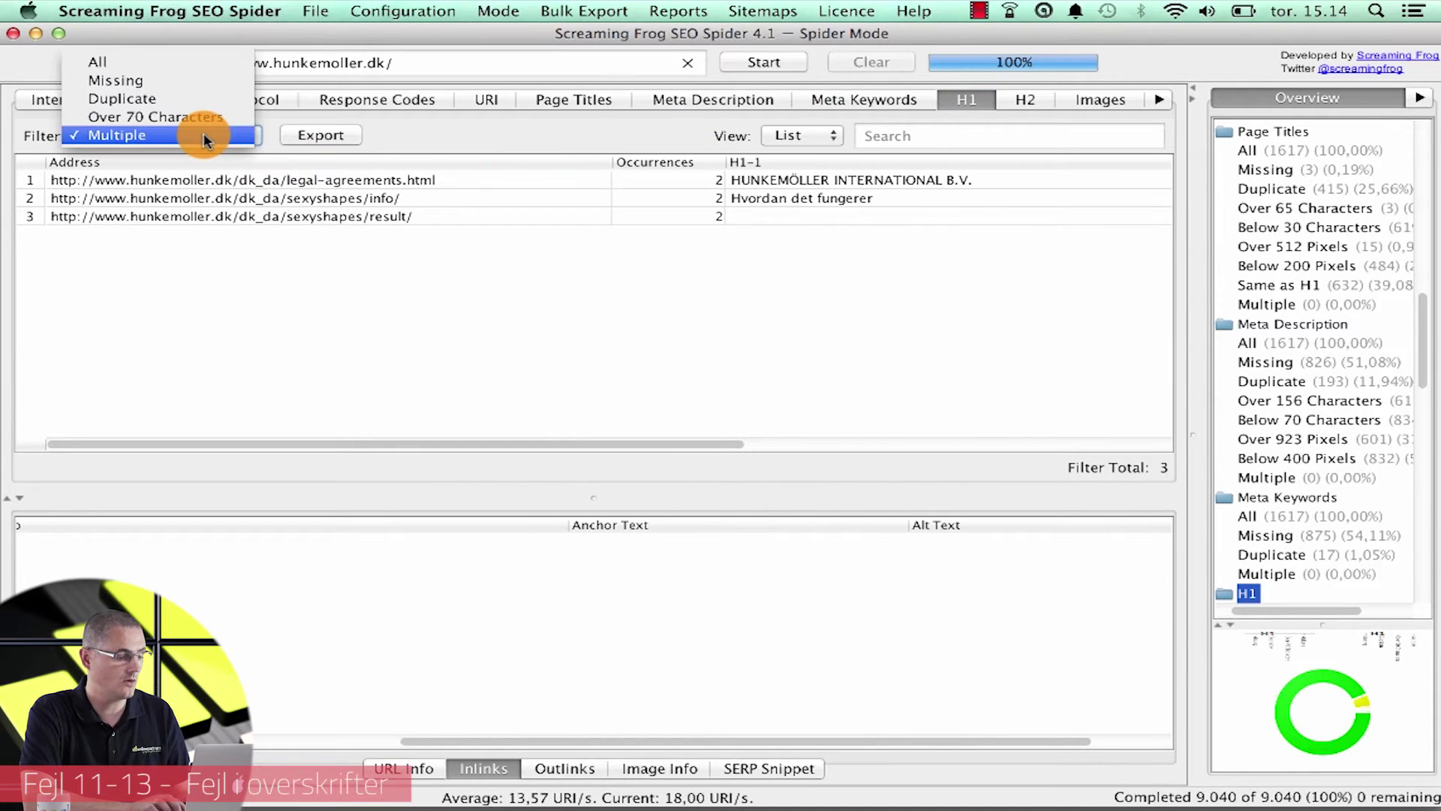
left_click(165, 81)
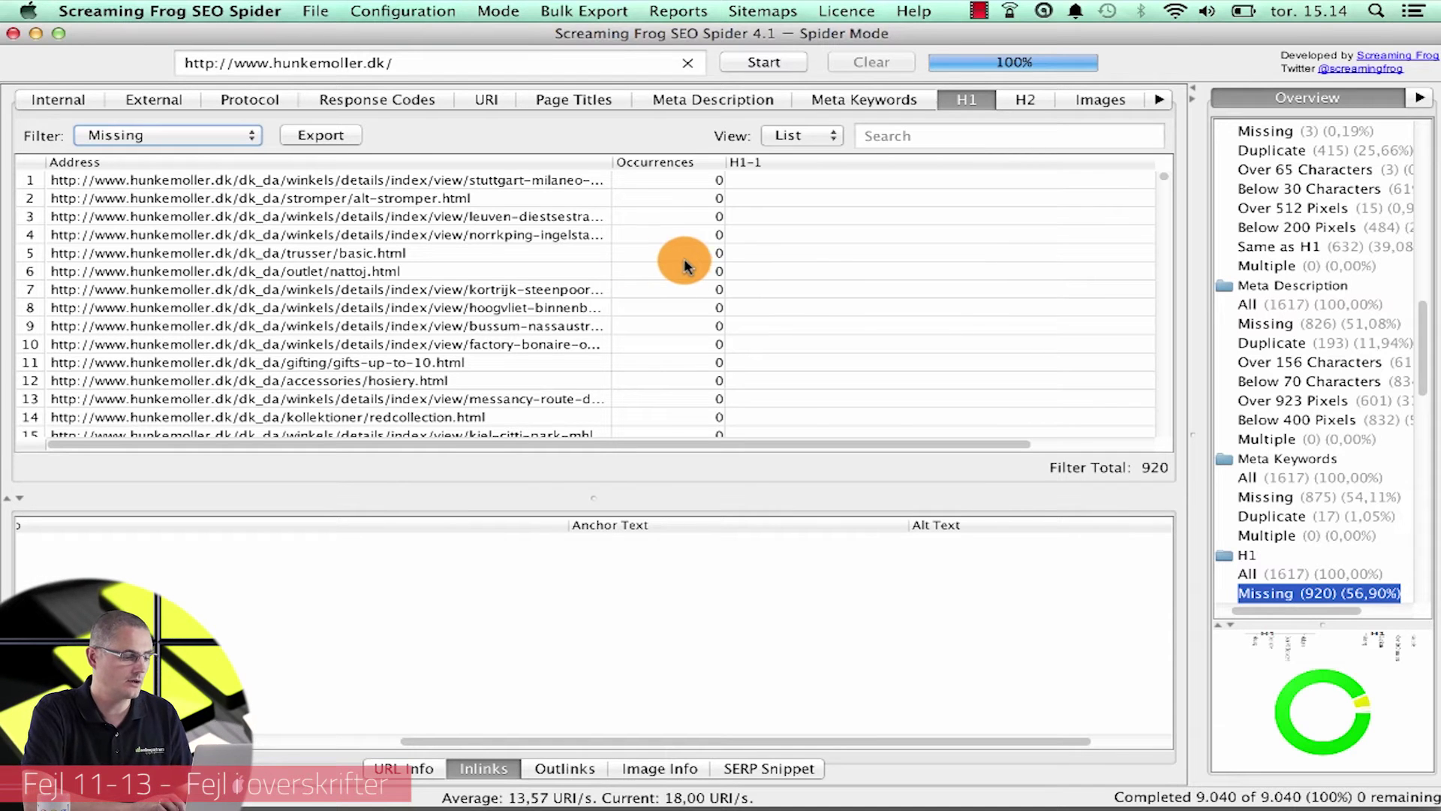
left_click(196, 136)
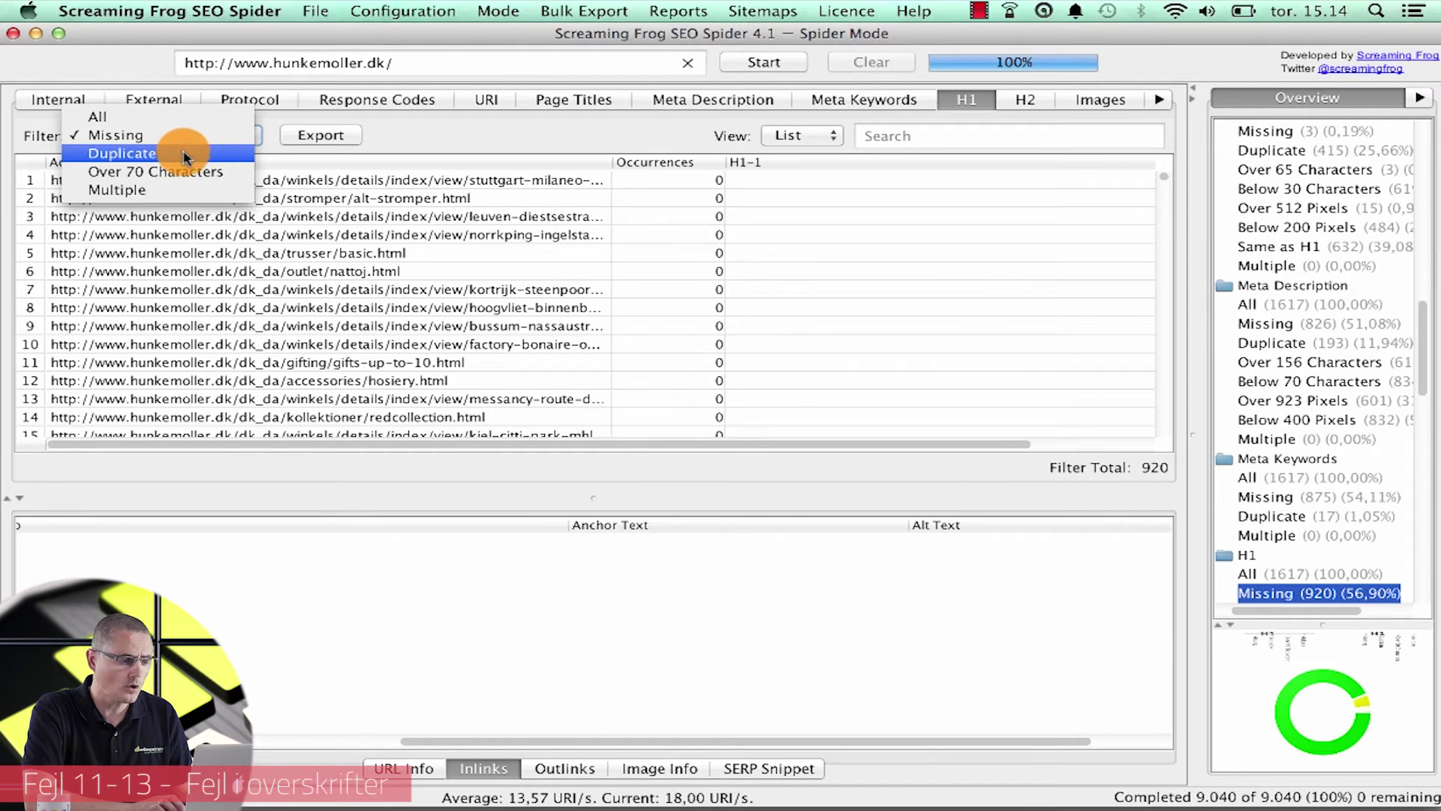
left_click(172, 193)
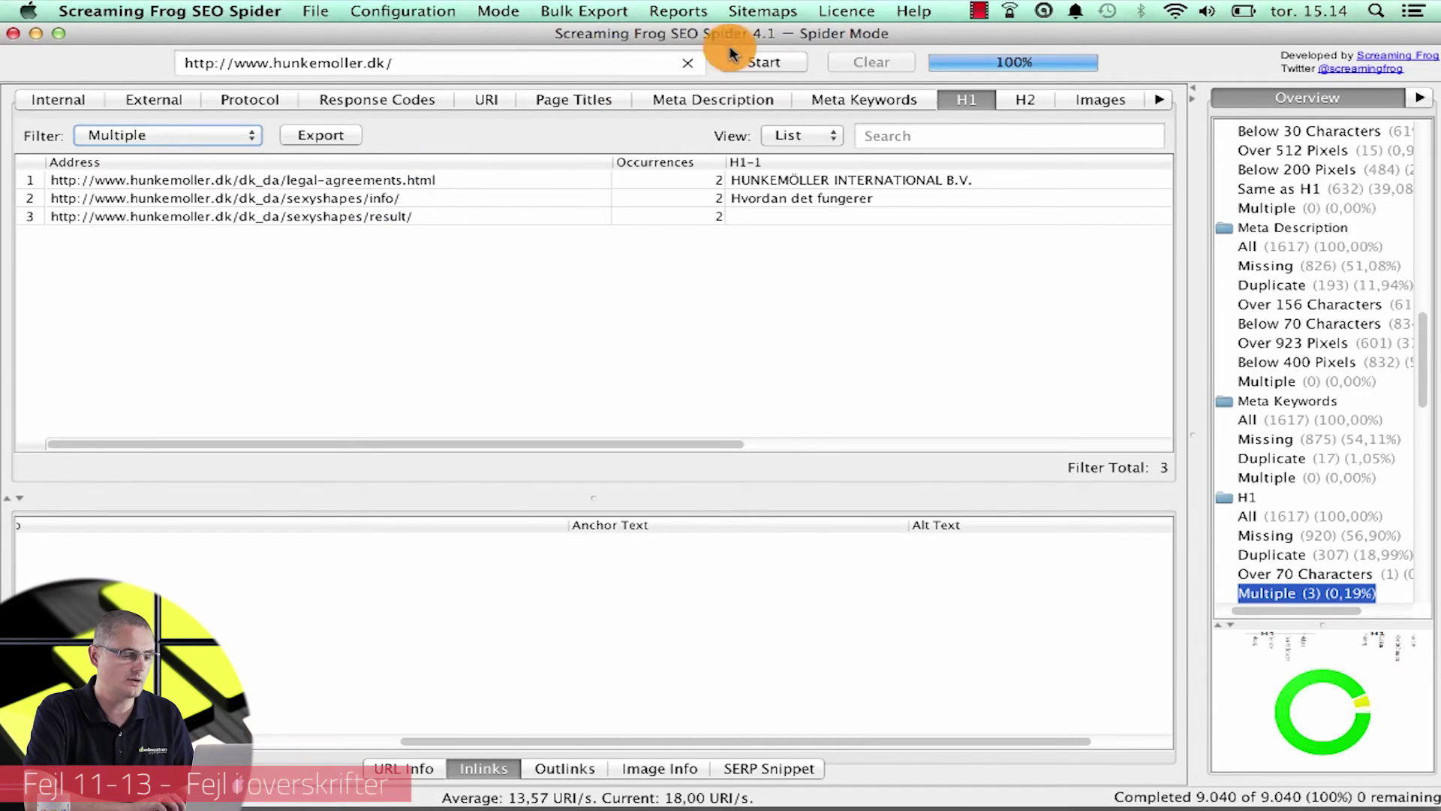
Step: List all H2 headings and select the H2-1 value of the stuttgart-milaneo store page
left_click(1028, 98)
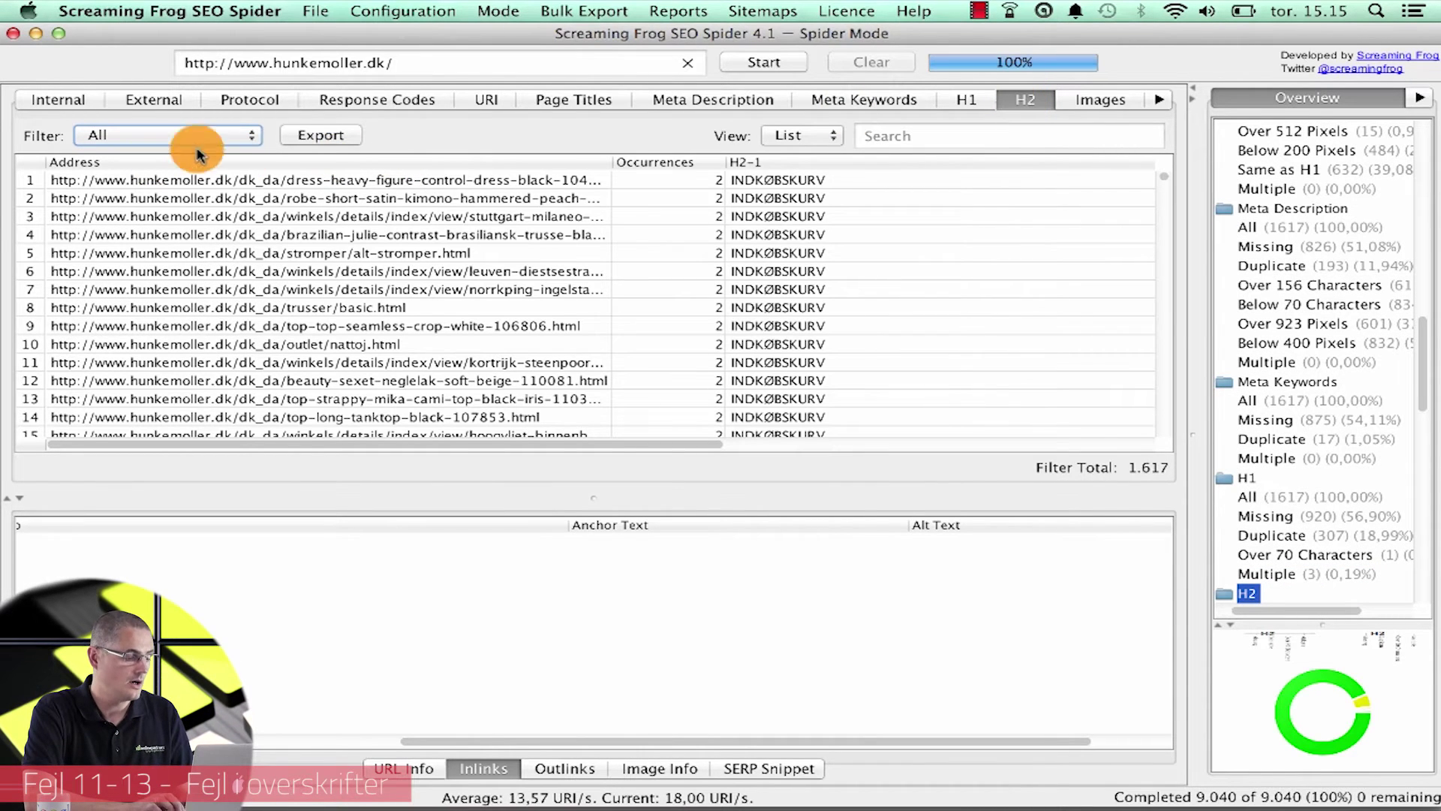
left_click(775, 219)
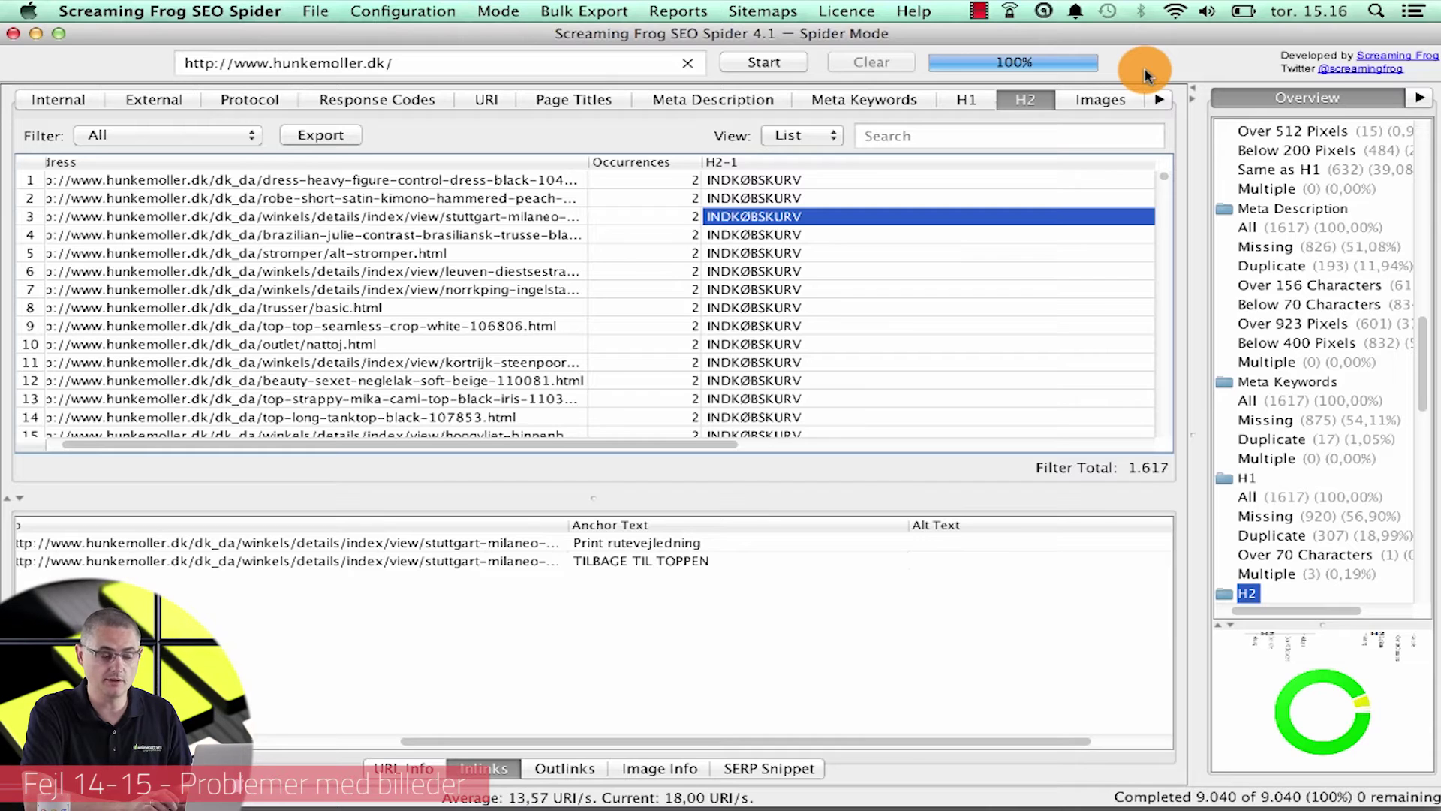
Step: Filter the crawled images to Missing Alt Text
left_click(1093, 107)
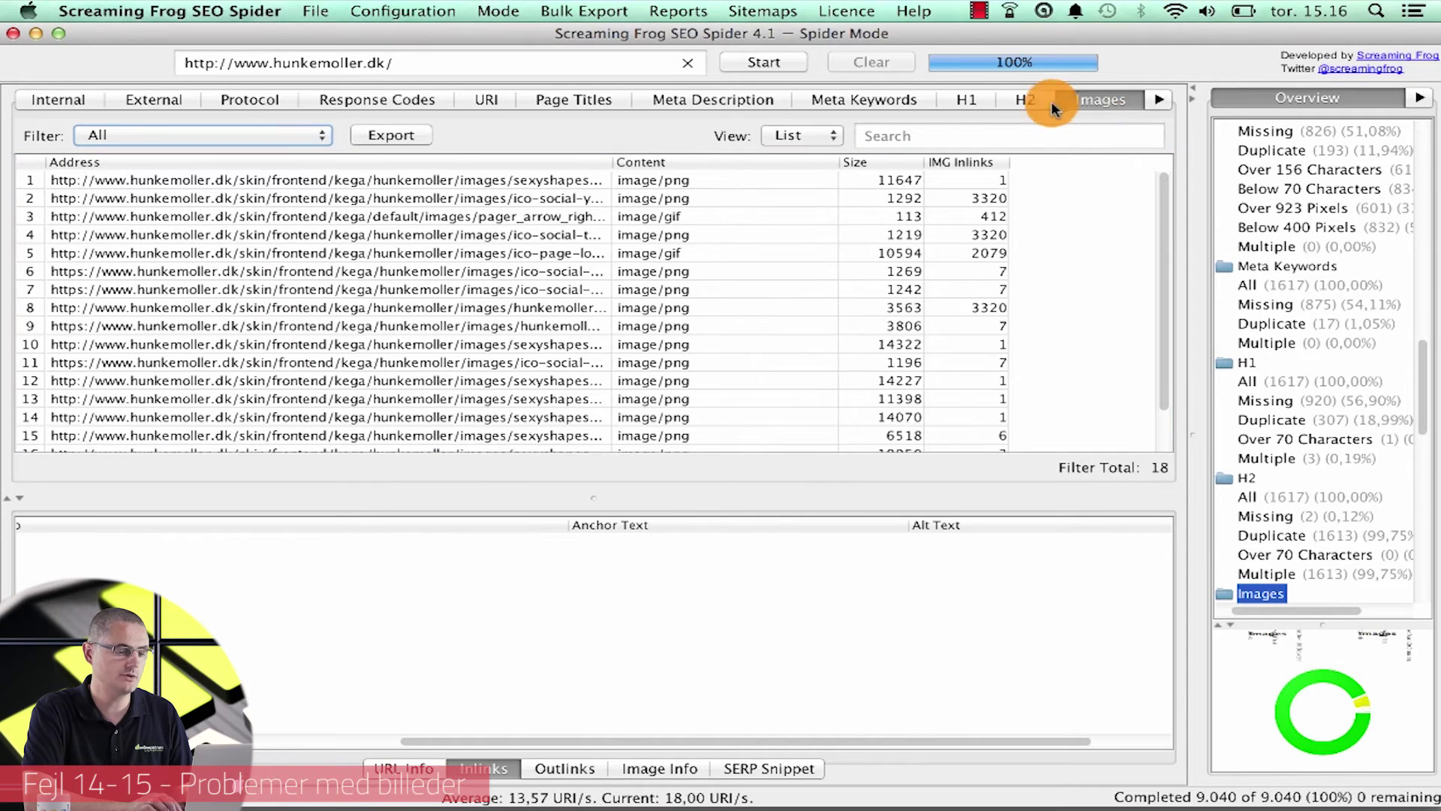
left_click(233, 138)
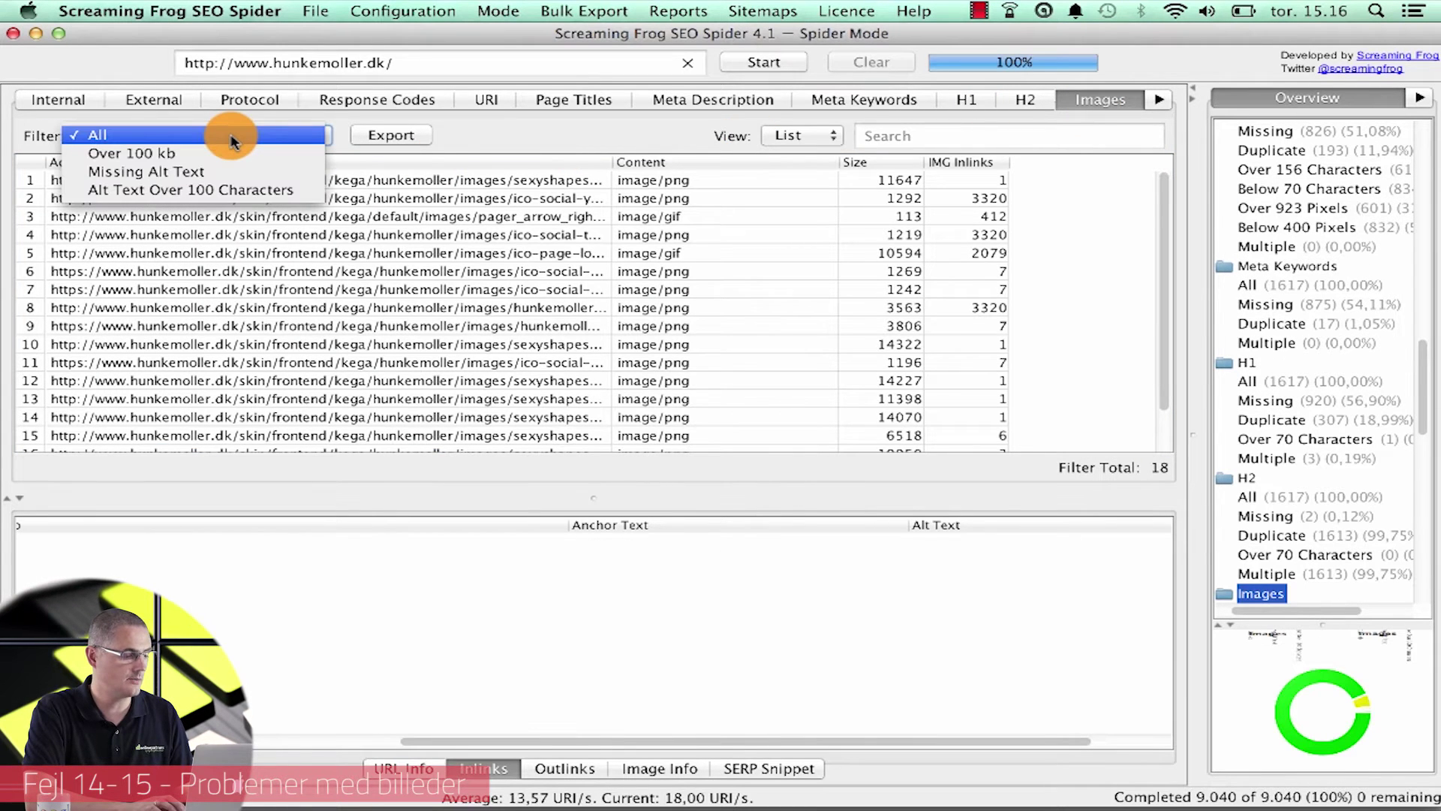
left_click(193, 178)
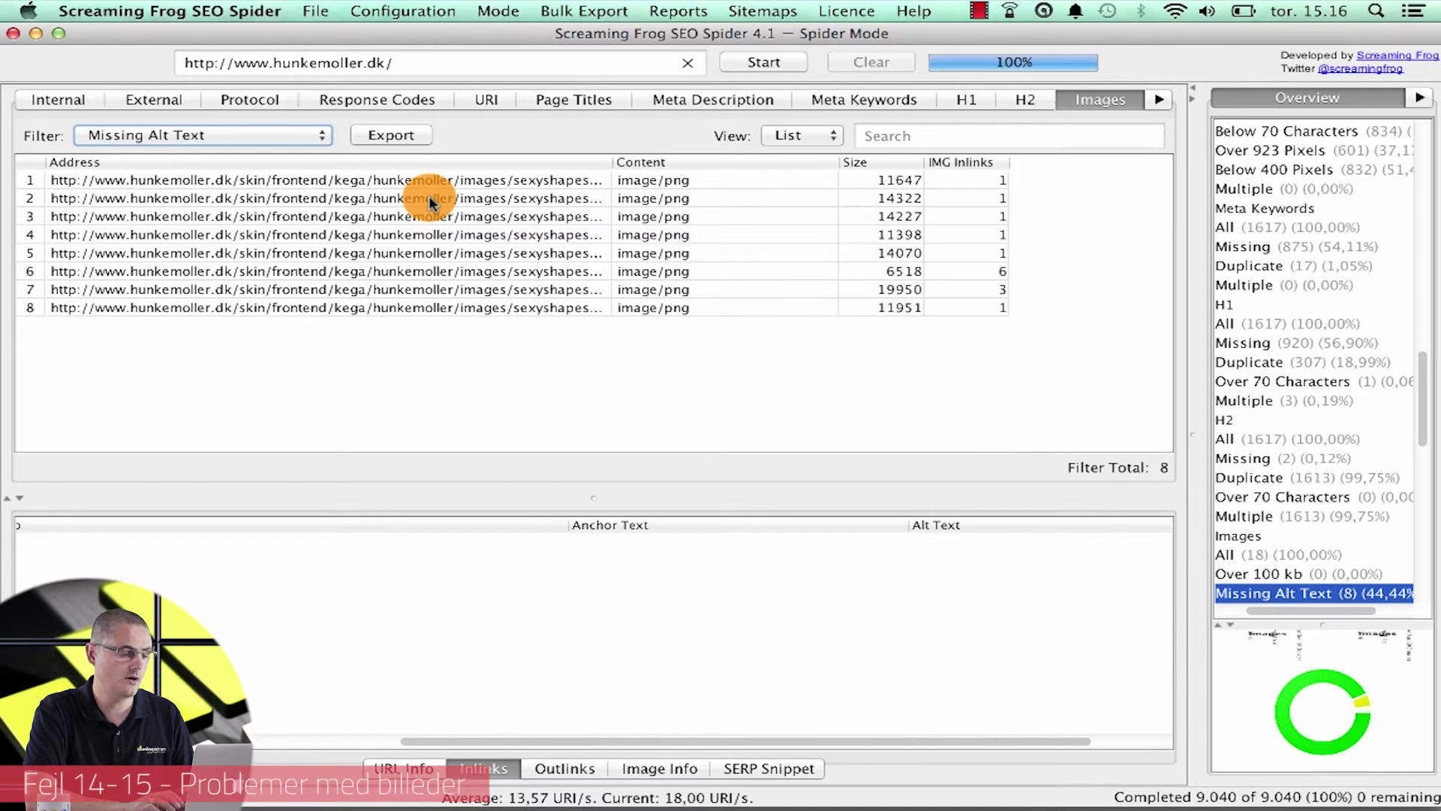
Step: Inspect the inlinks of the fourth image without alt text to identify the page that uses it
left_click(386, 236)
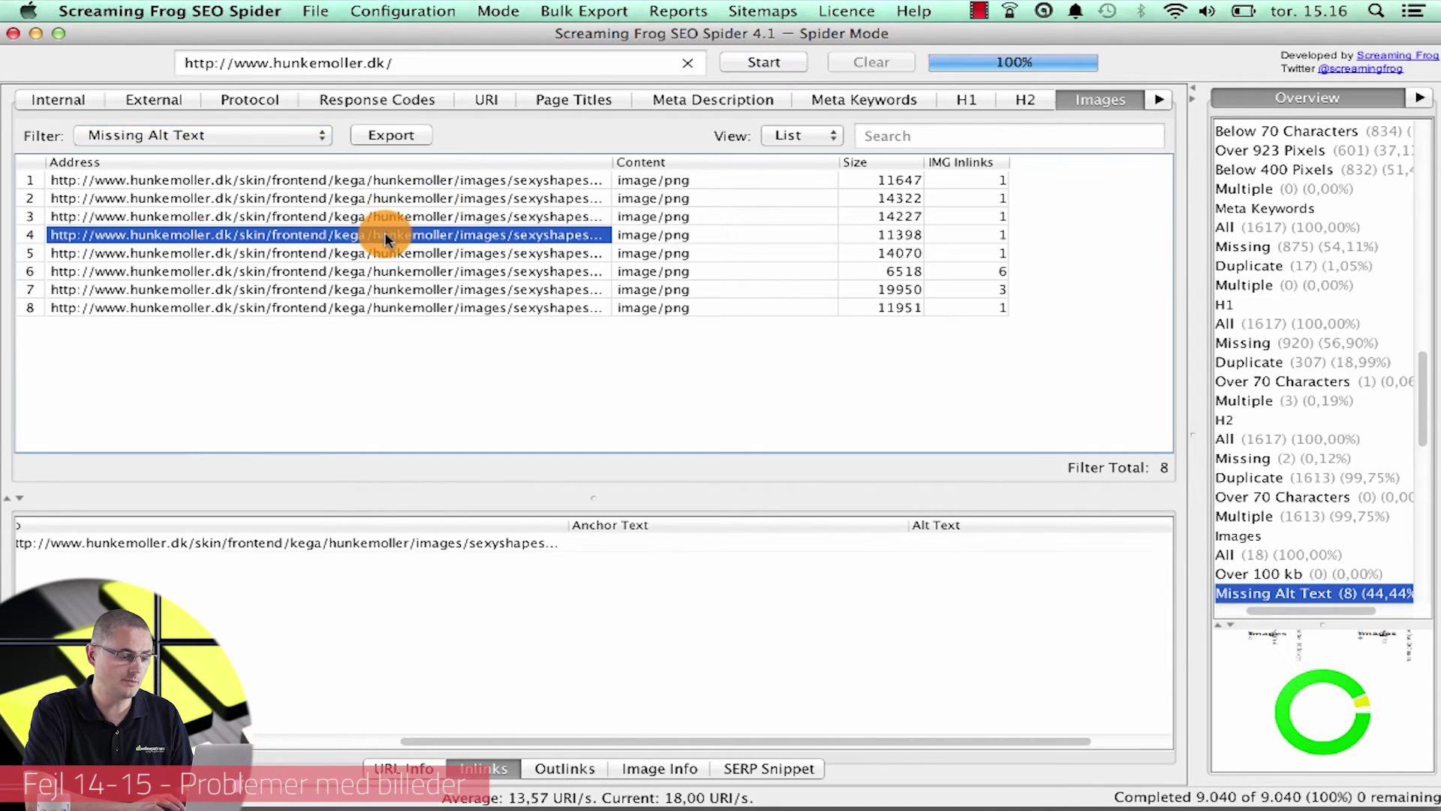
left_click(387, 545)
left_click_drag(418, 739, 45, 739)
left_click(205, 545)
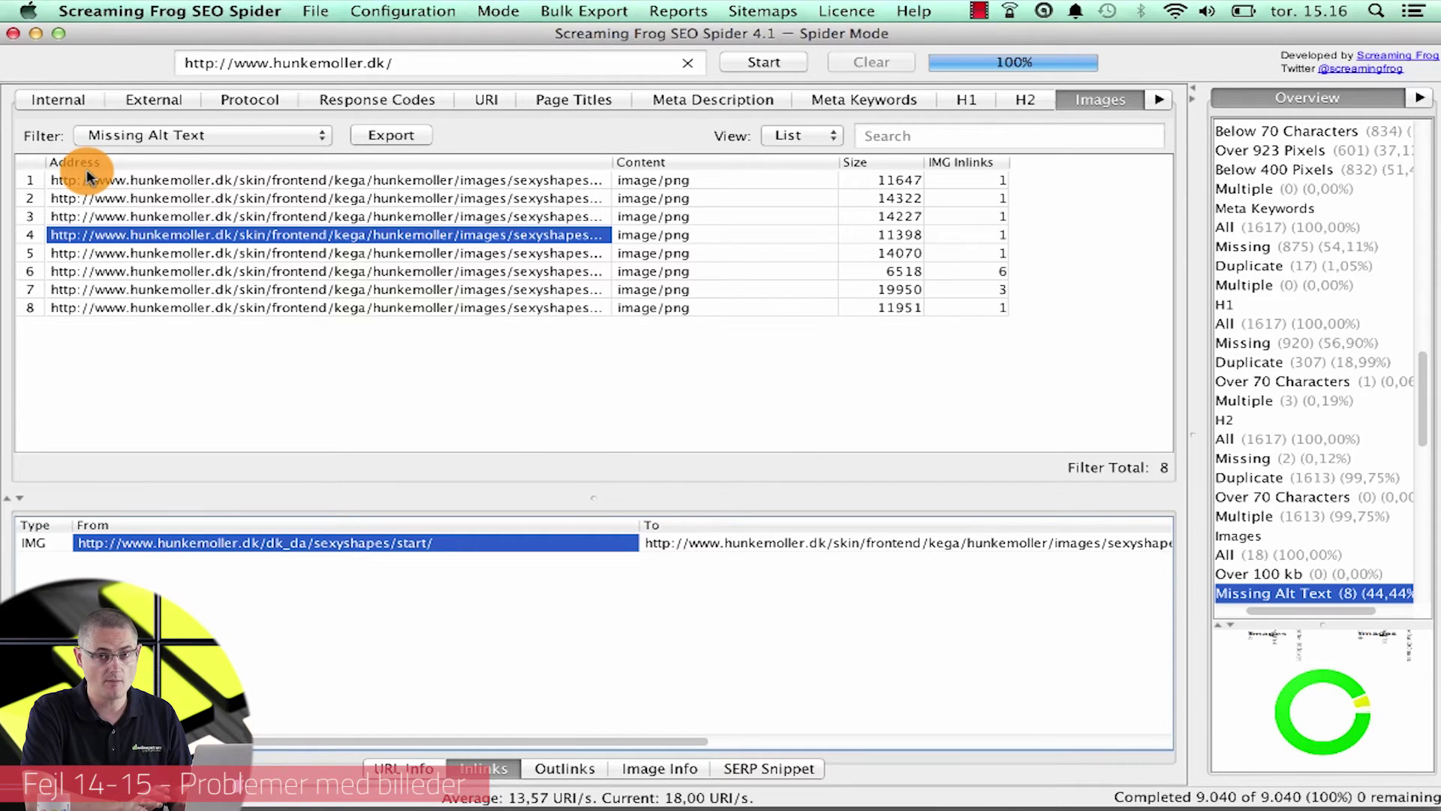
Step: Filter the images to Alt Text Over 100 Characters
left_click(216, 136)
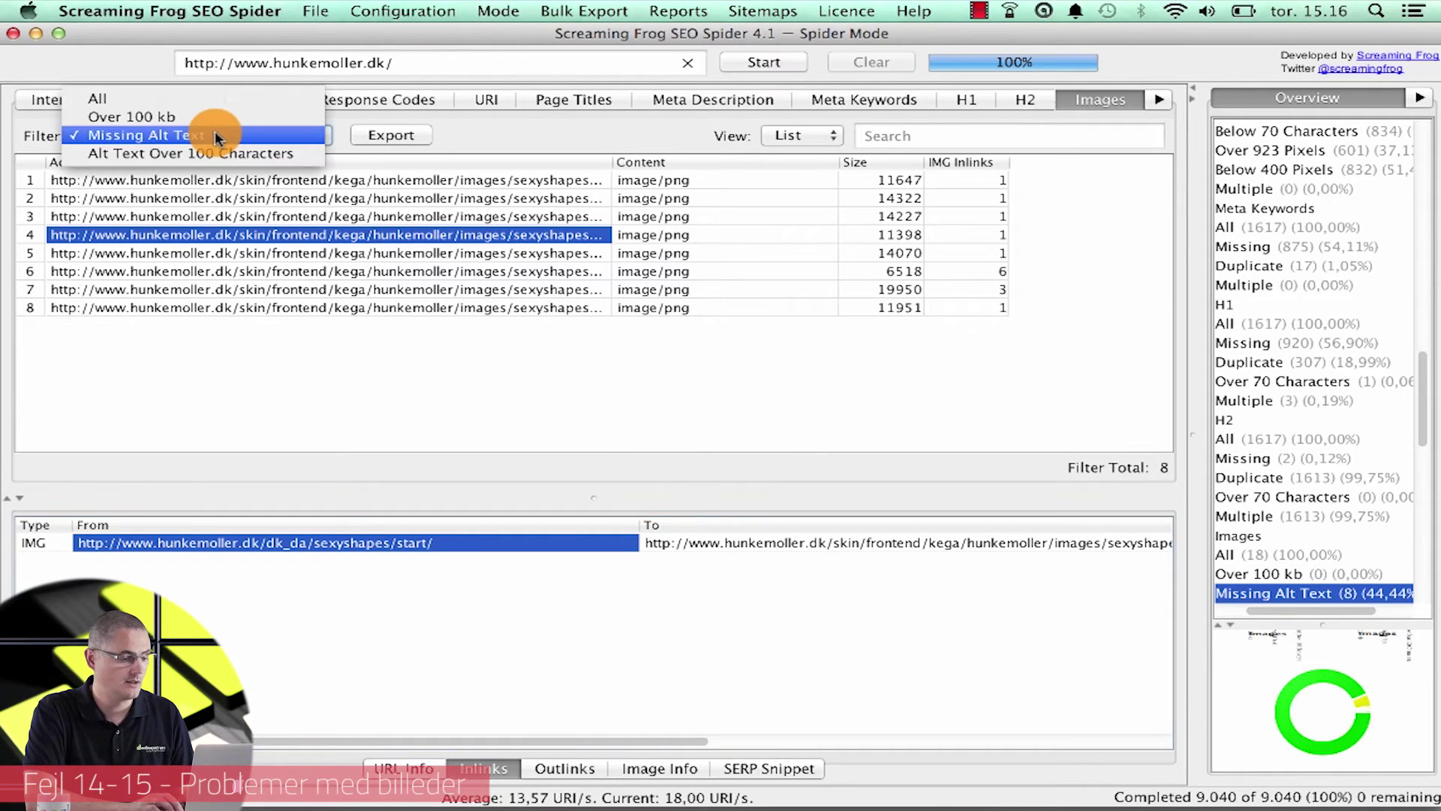
left_click(275, 159)
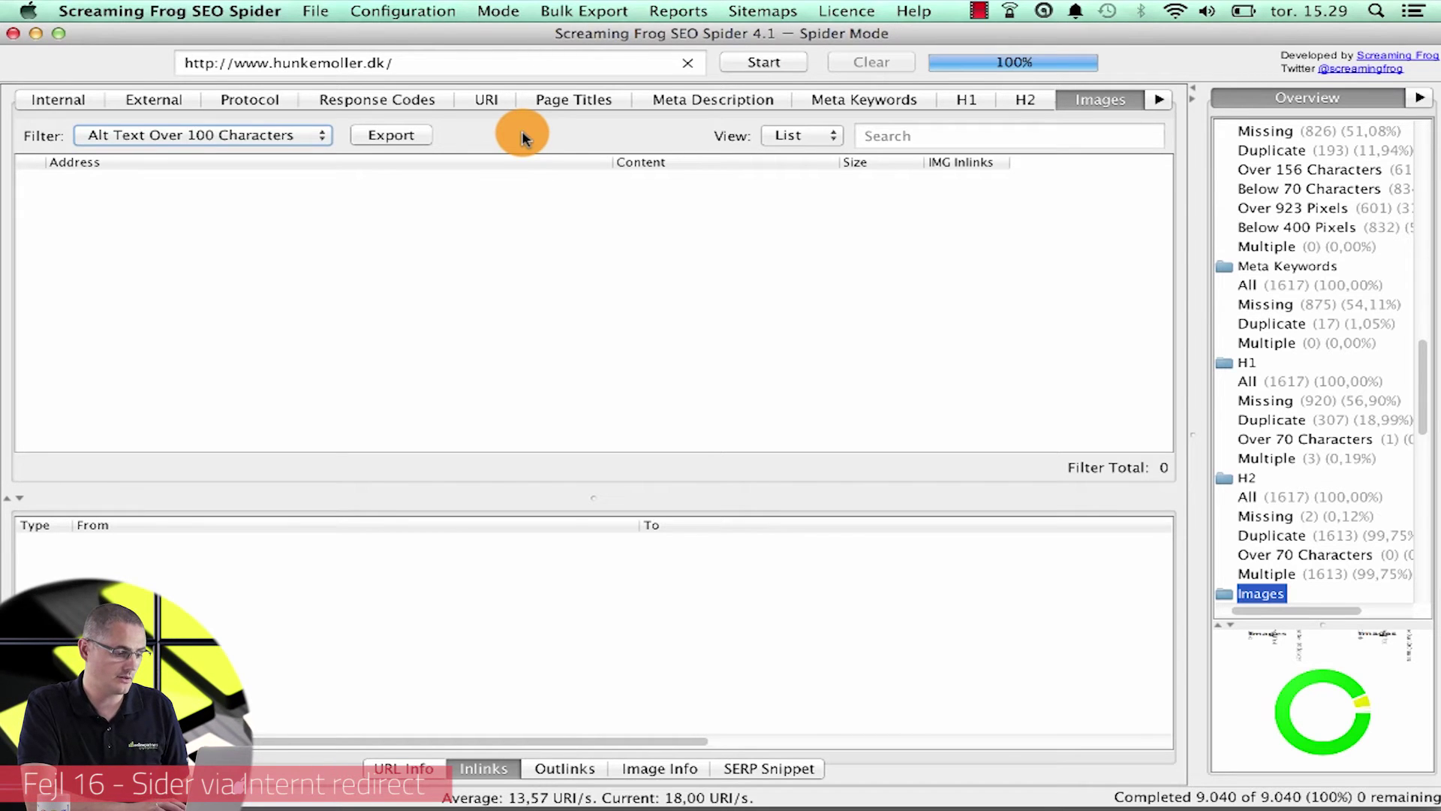
Step: Show the response codes filtered to Redirection (3xx) and sort them by address in ascending order
left_click(362, 100)
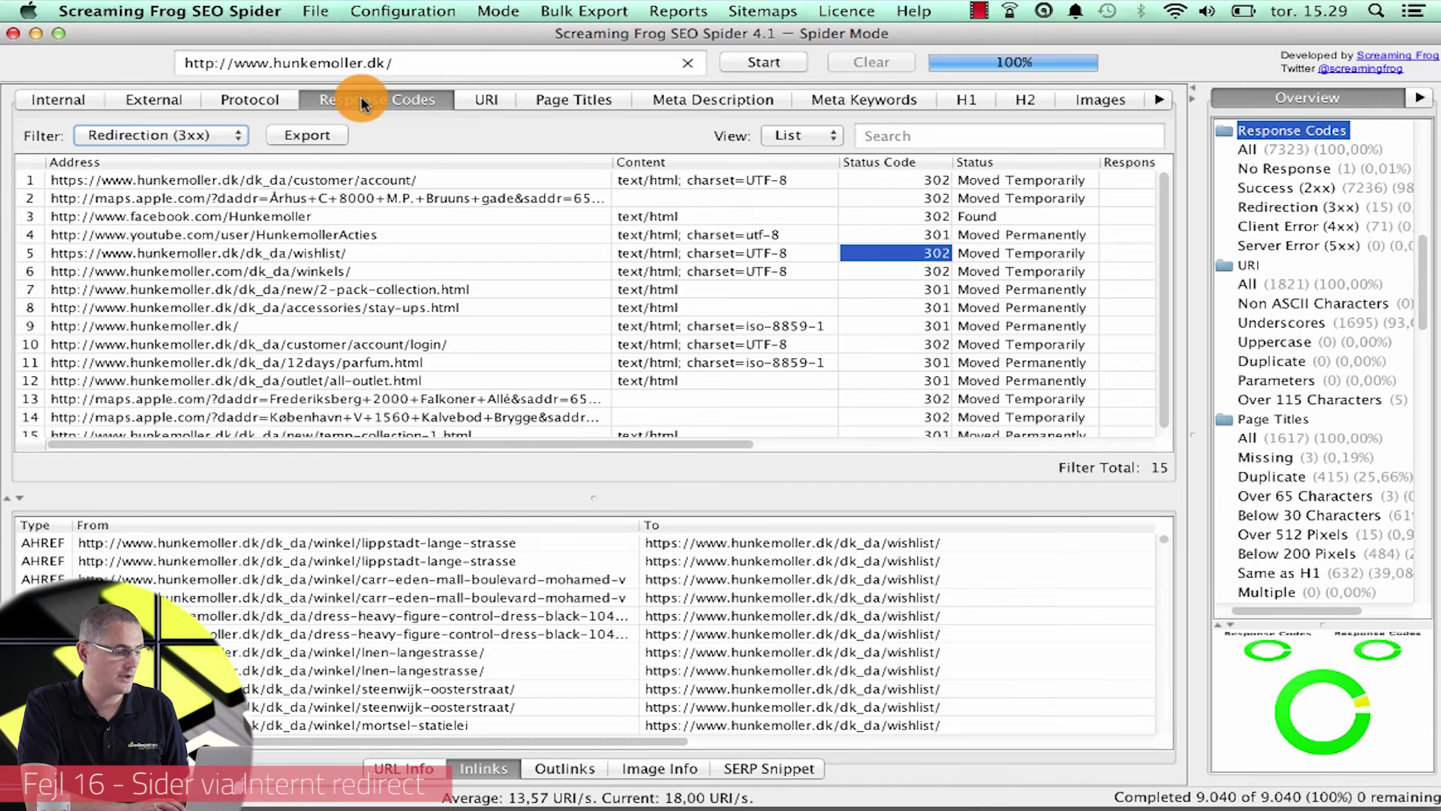
left_click(178, 138)
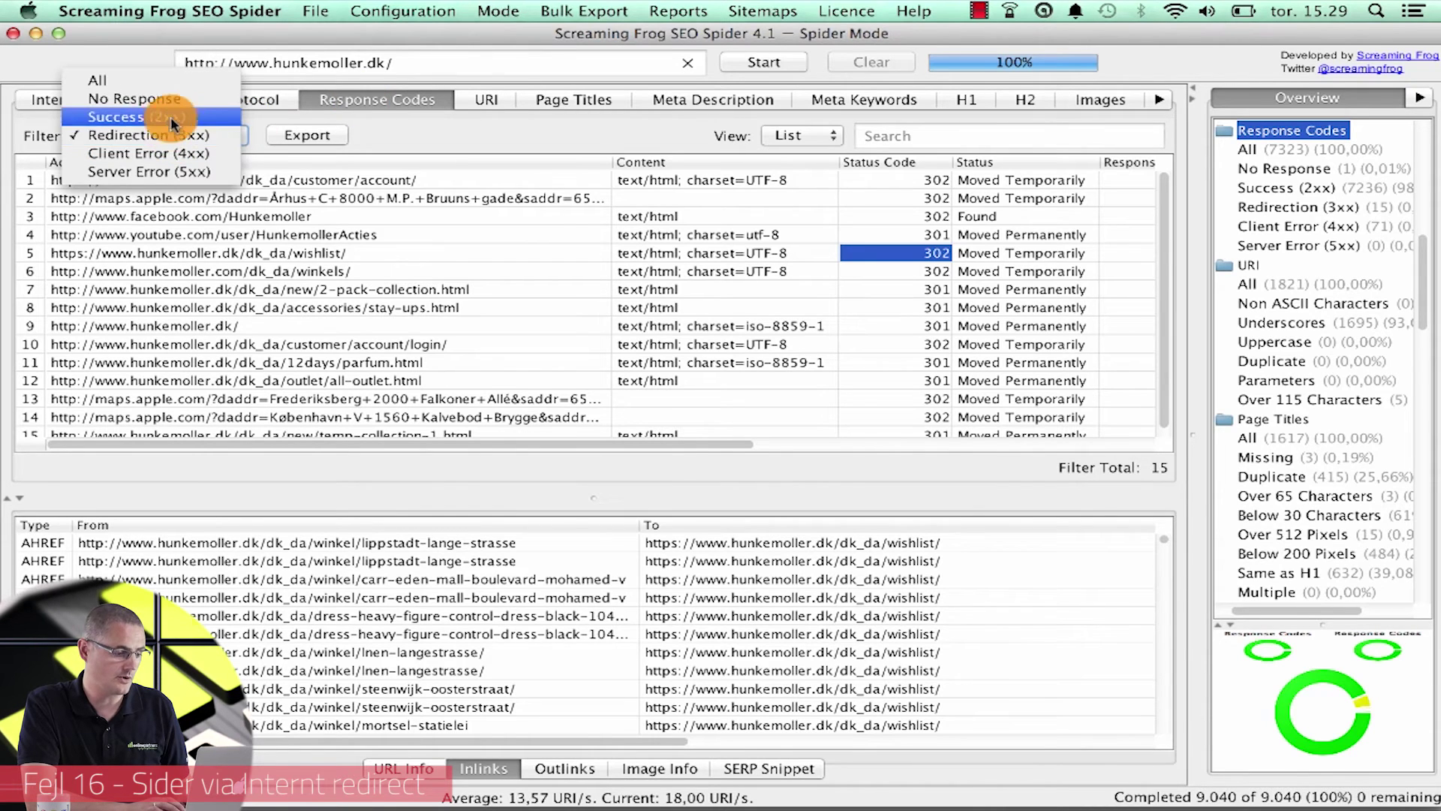
left_click(165, 134)
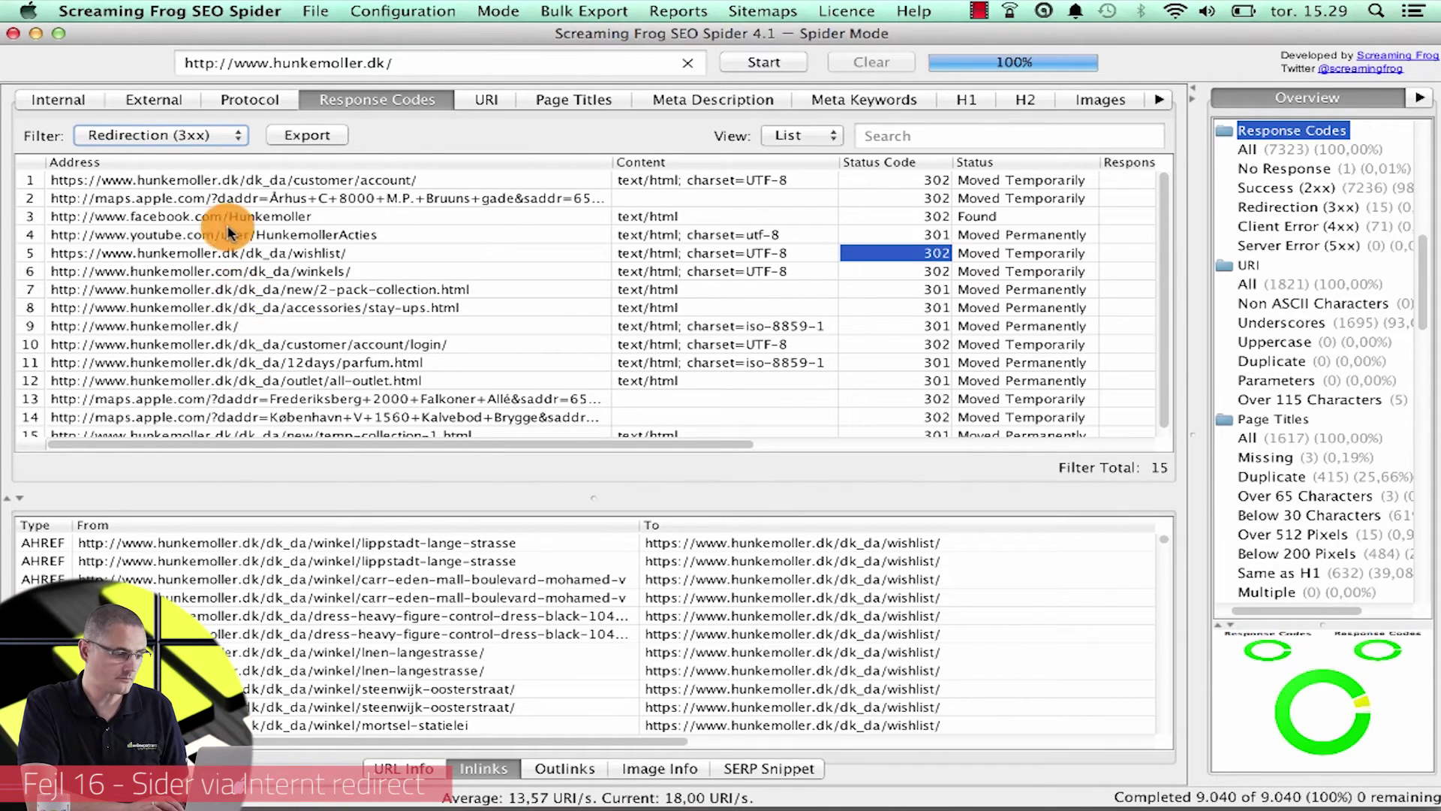
left_click(228, 163)
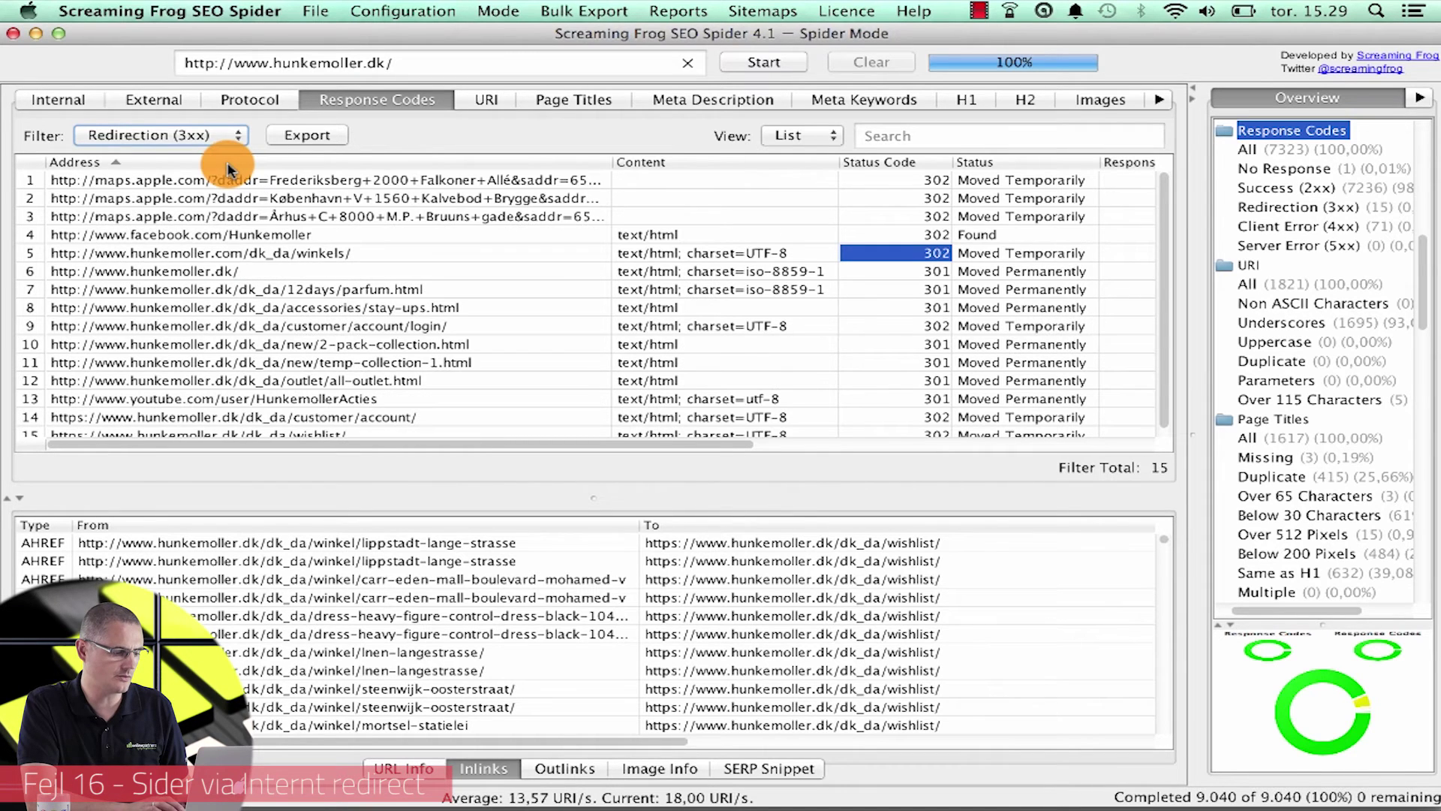
Step: Inspect the inlinks and status code of the redirected page accessories/stay-ups.html, comparing it with the customer/account/login/ row
left_click(171, 306)
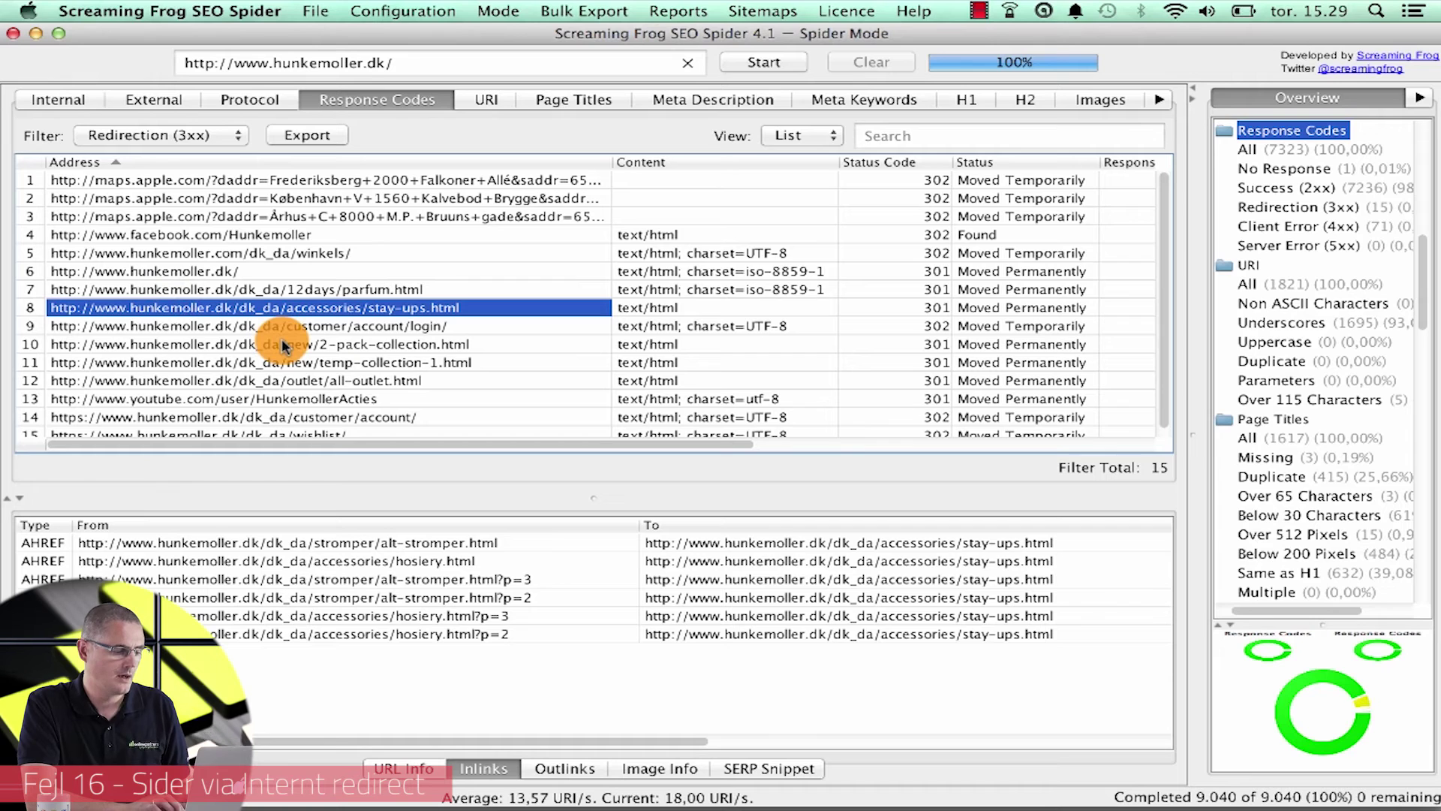
left_click(936, 313)
left_click(936, 328)
left_click(936, 309)
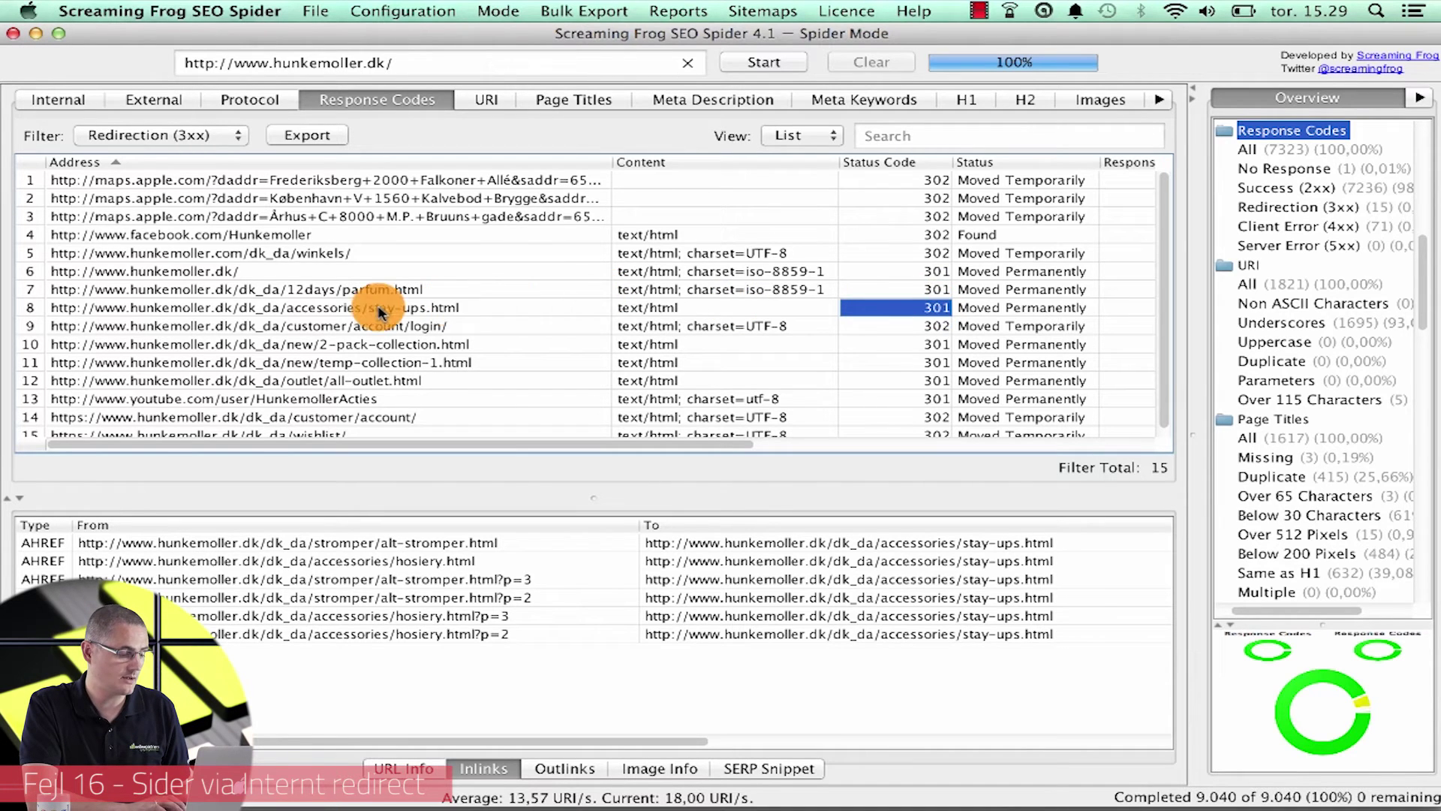
Step: Examine the inlinks of the redirected page accessories/stay-ups.html, including the source page stromper/alt-stromper.html?p=3 and its link target
left_click(325, 310)
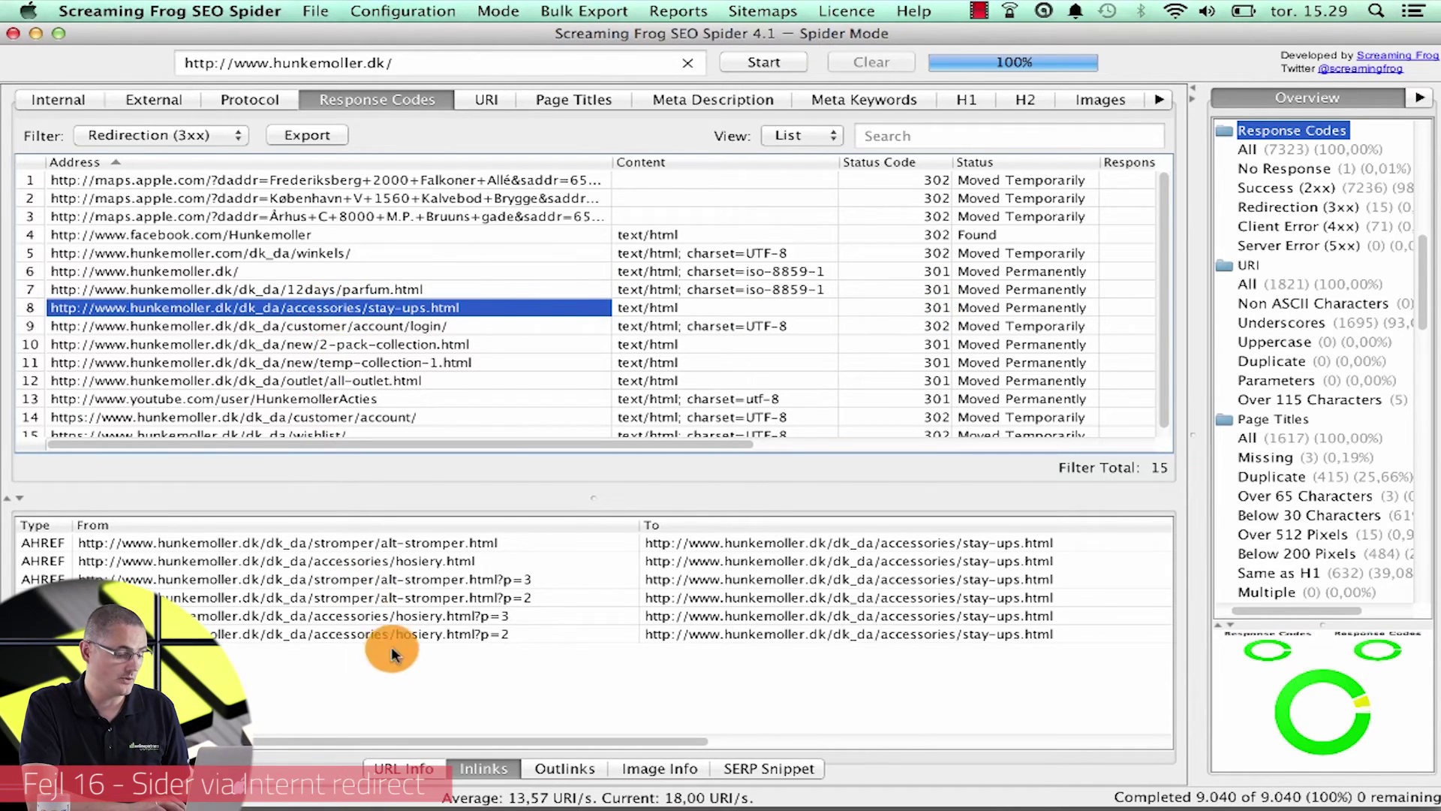
left_click(295, 582)
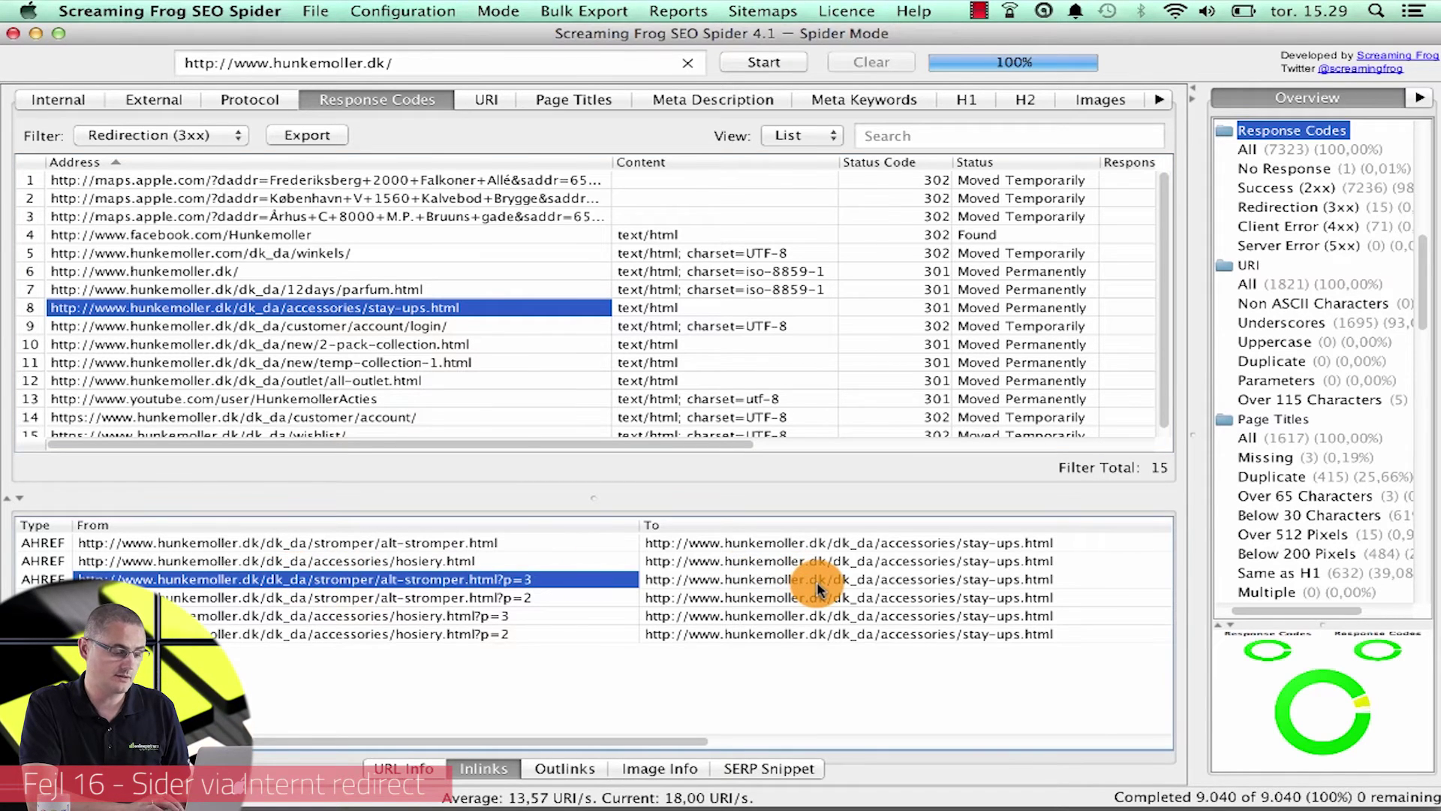
left_click(813, 583)
left_click(456, 579)
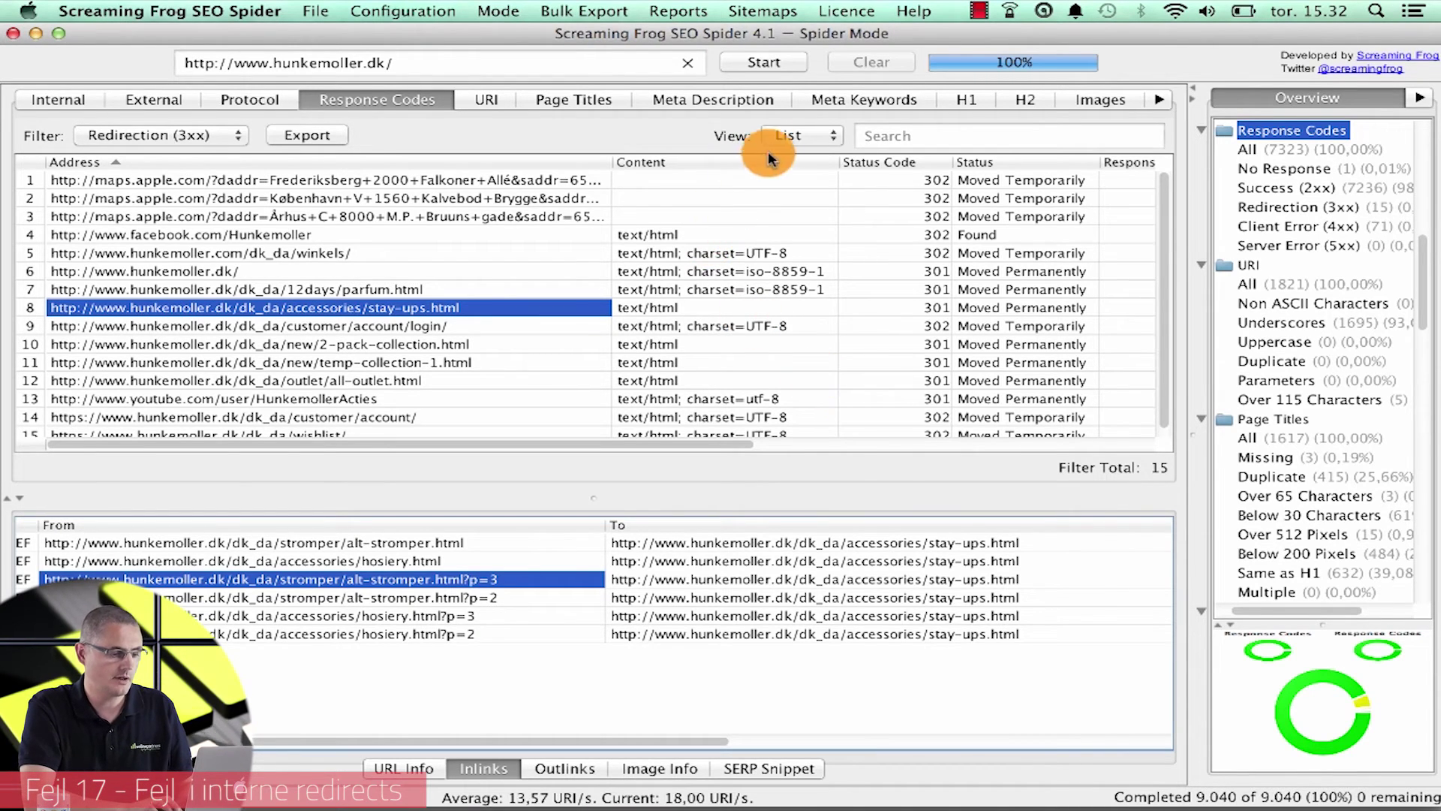
Step: Generate the Redirect Chains report for the crawl
left_click(675, 12)
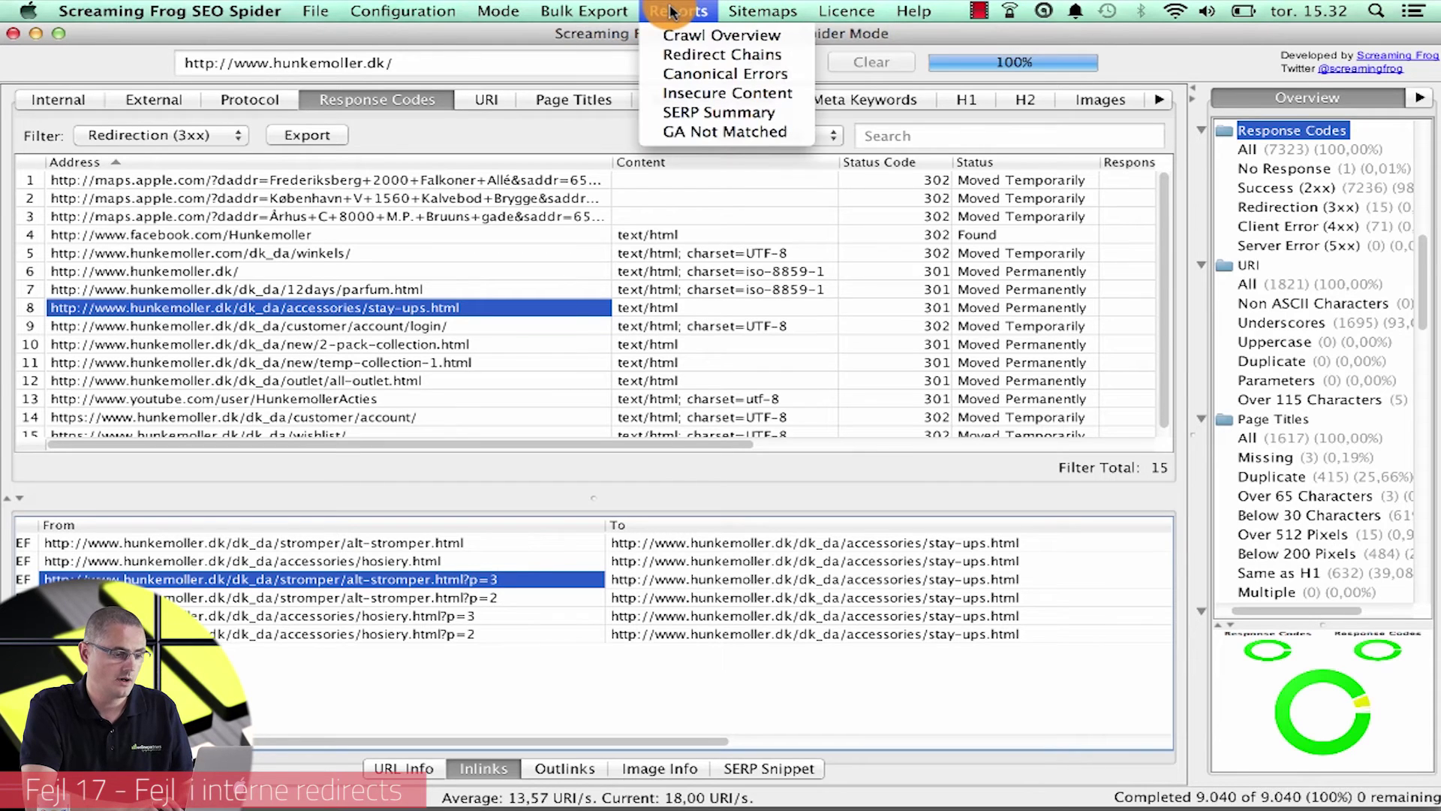
left_click(777, 58)
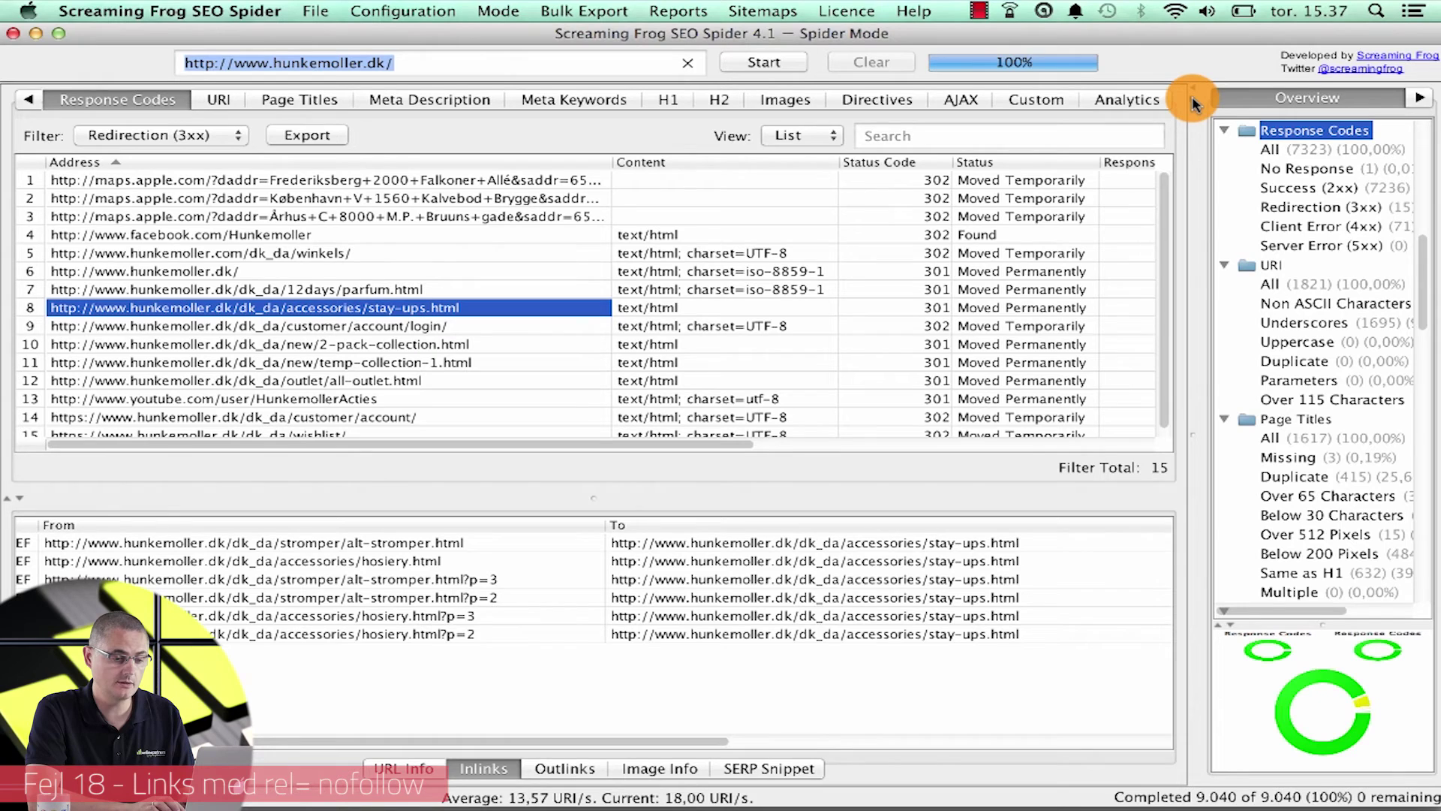
Step: Collapse the overview sidebar and show the custom Extraction results, examining the nofollow-1 and nofollow-2 links
left_click(1194, 104)
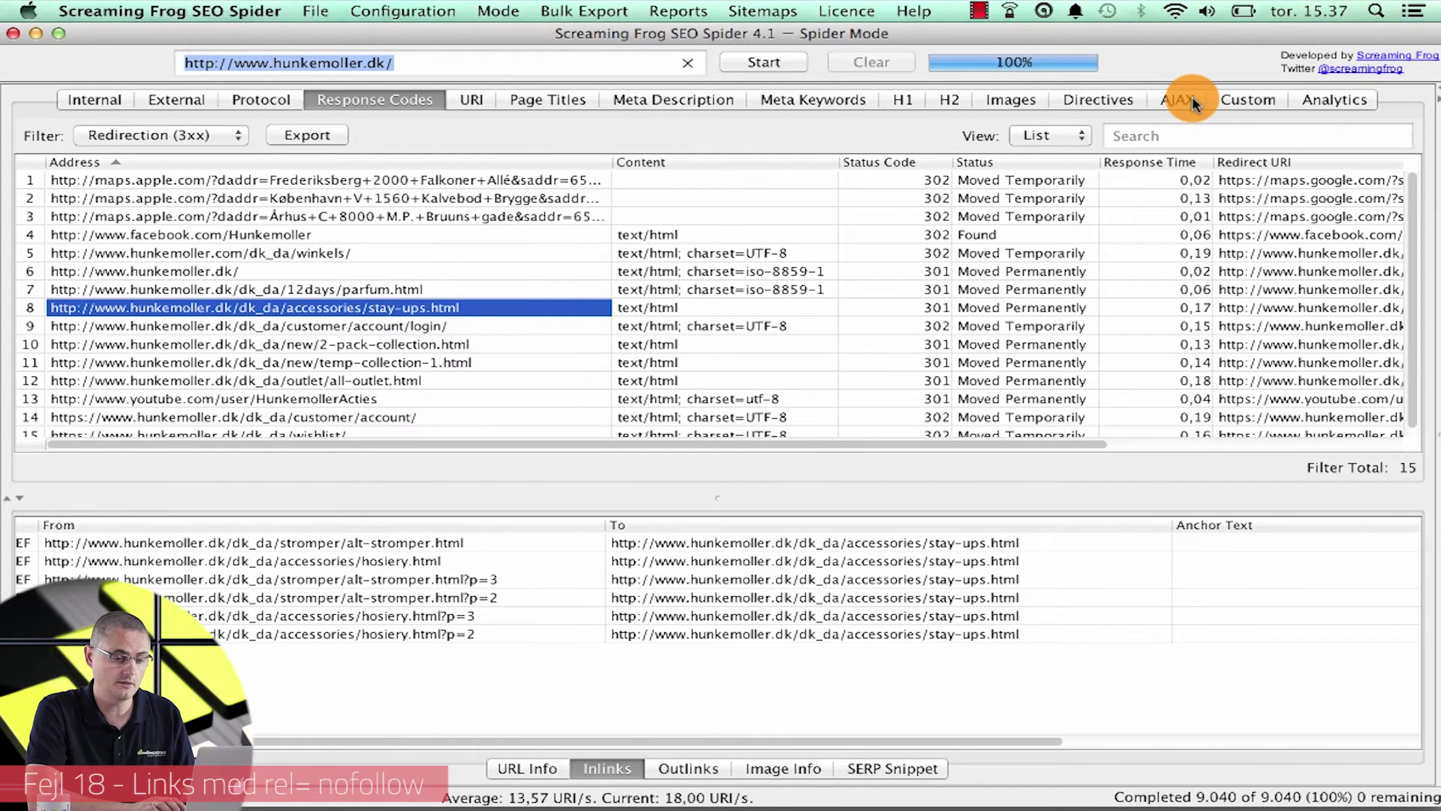
left_click(1254, 103)
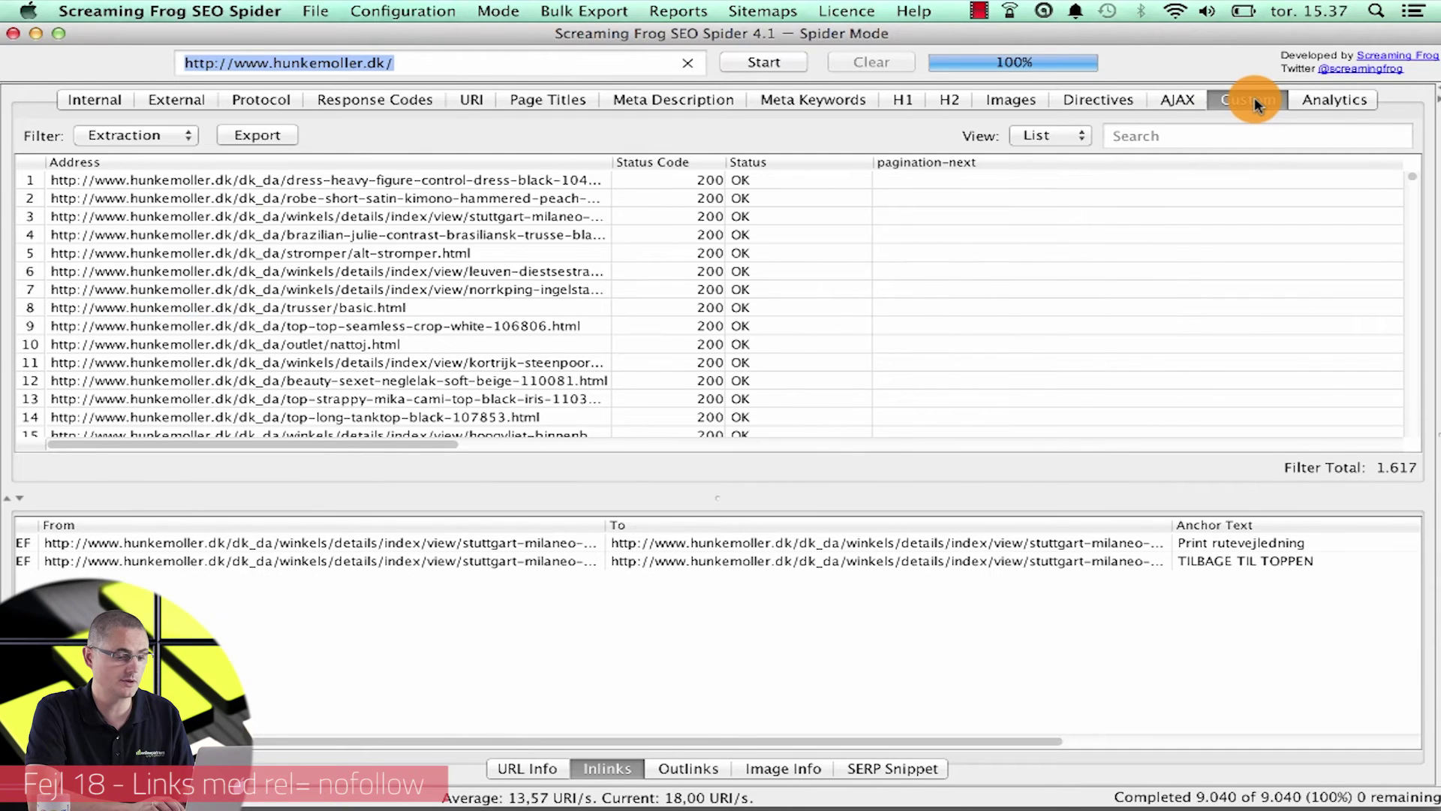
left_click(149, 137)
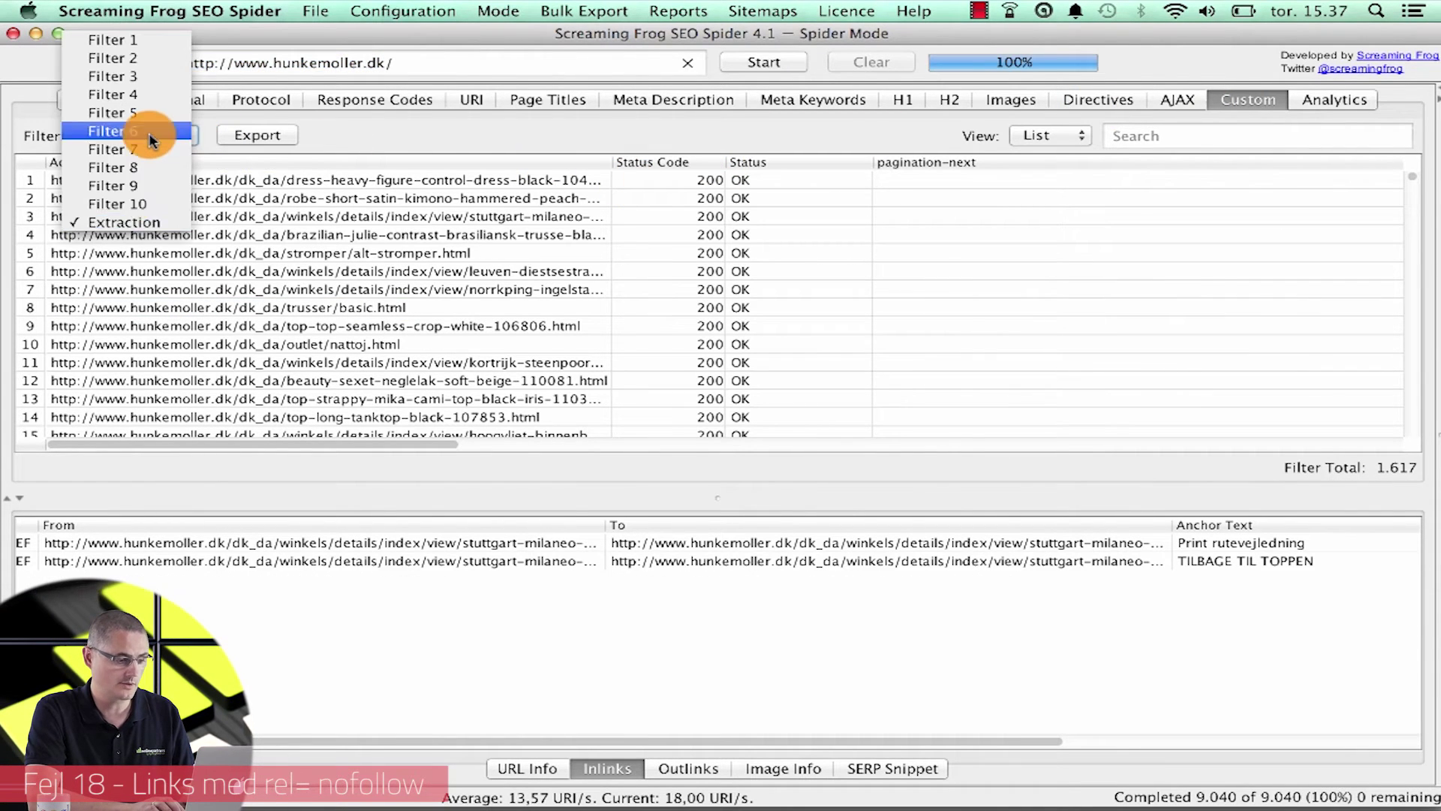
left_click(142, 223)
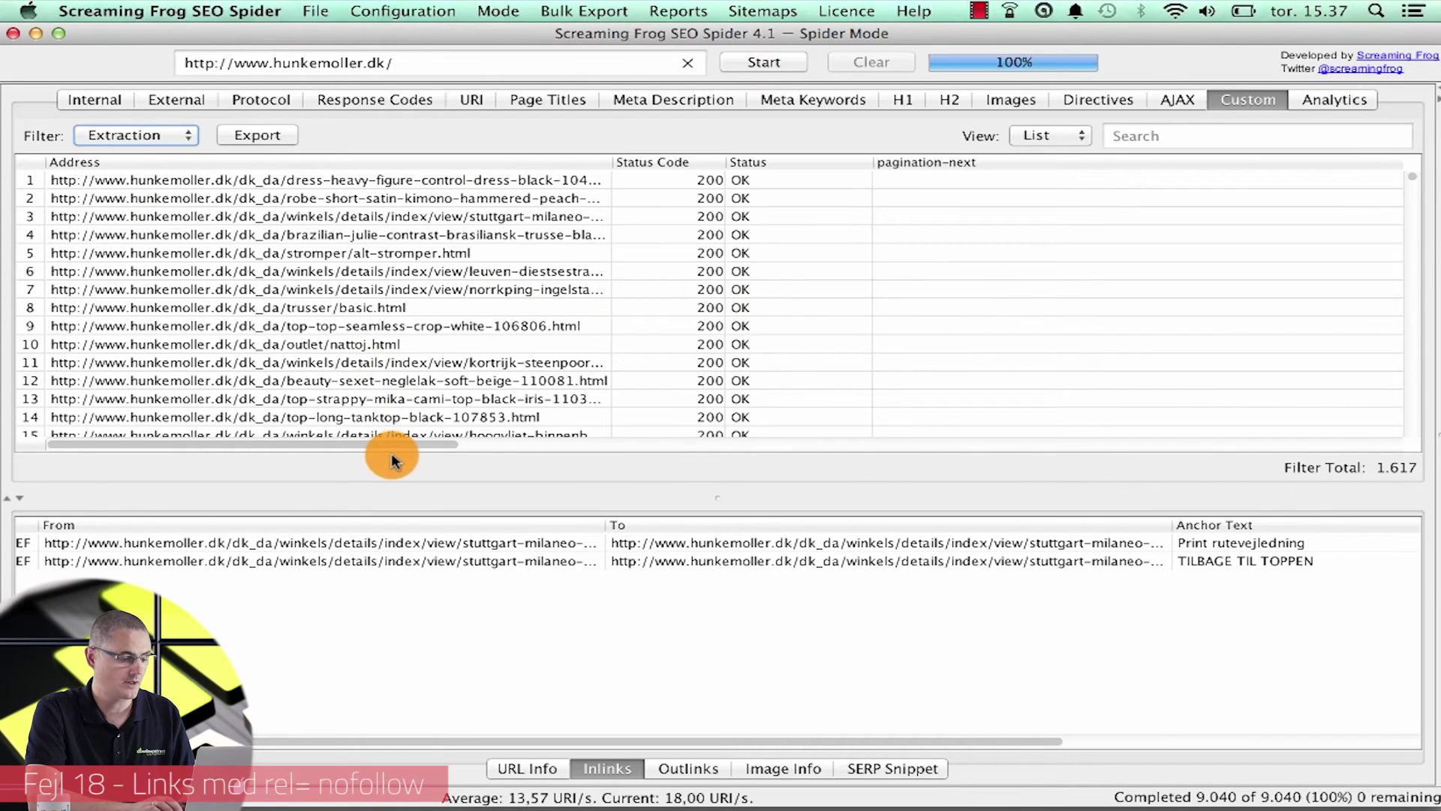
left_click_drag(390, 446, 1191, 450)
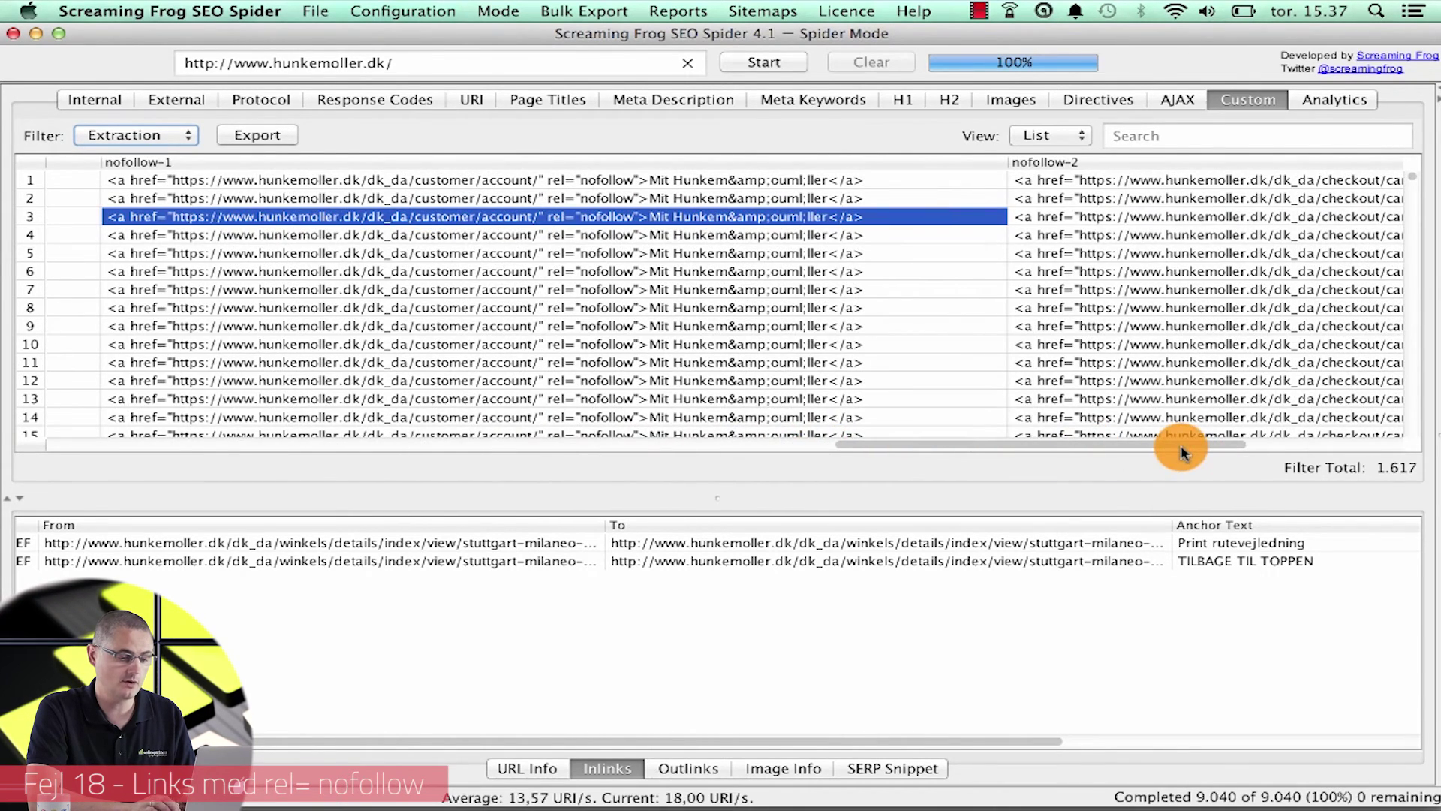
left_click(595, 293)
left_click(609, 219)
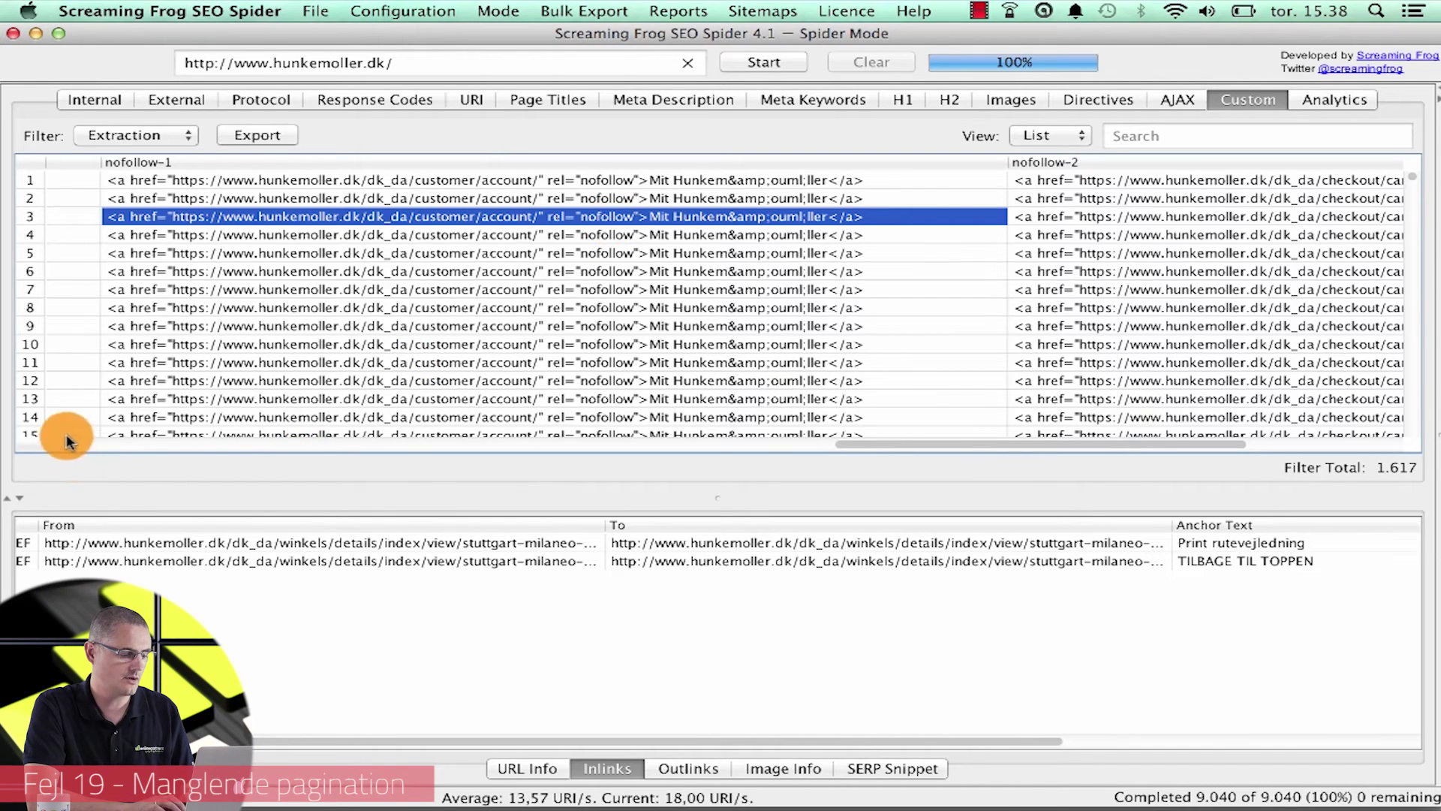
Step: Examine the pagination-next and pagination-prev values in the custom extraction results
scroll(57, 443, "left", 5)
scroll(57, 443, "left", 5)
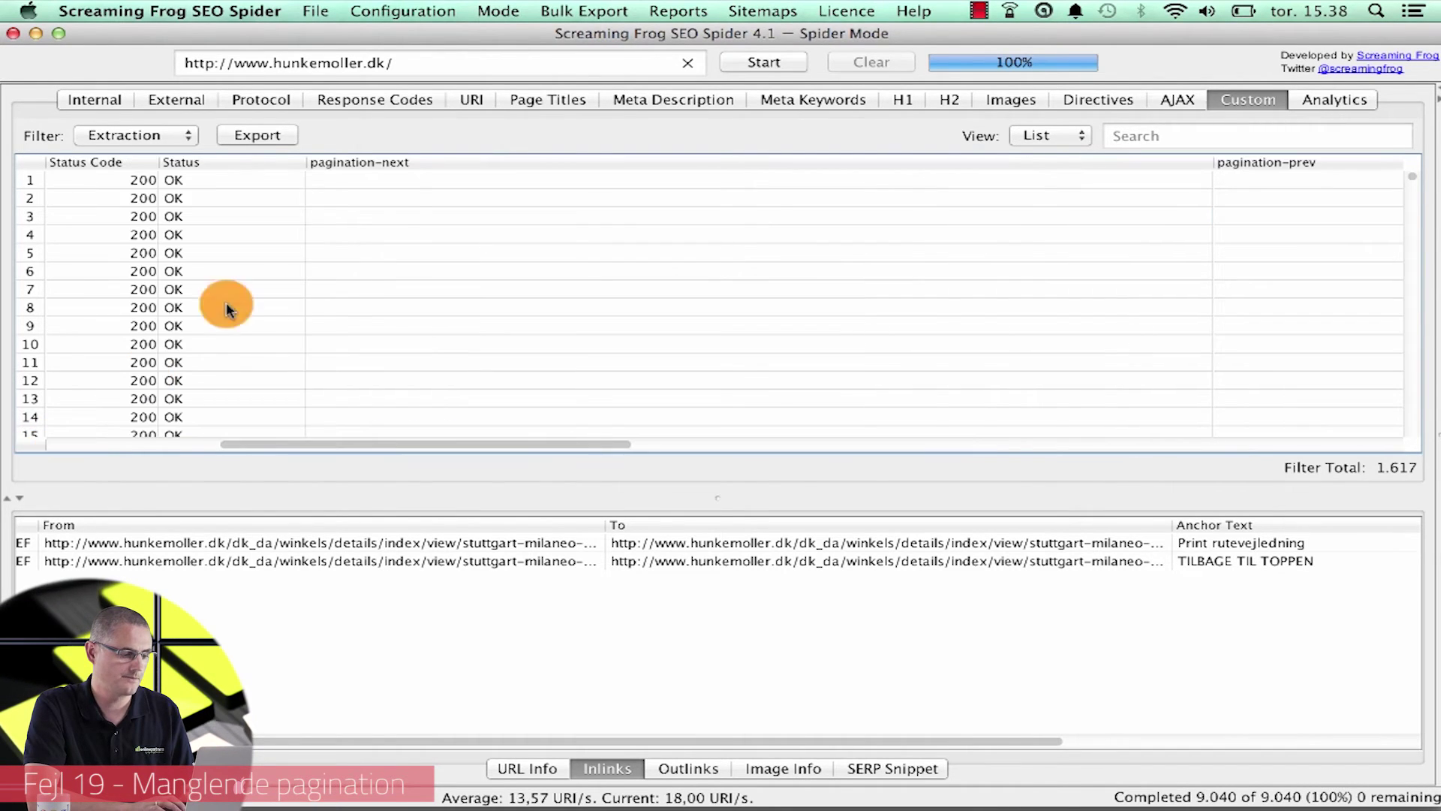
left_click(390, 163)
left_click_drag(546, 443, 791, 447)
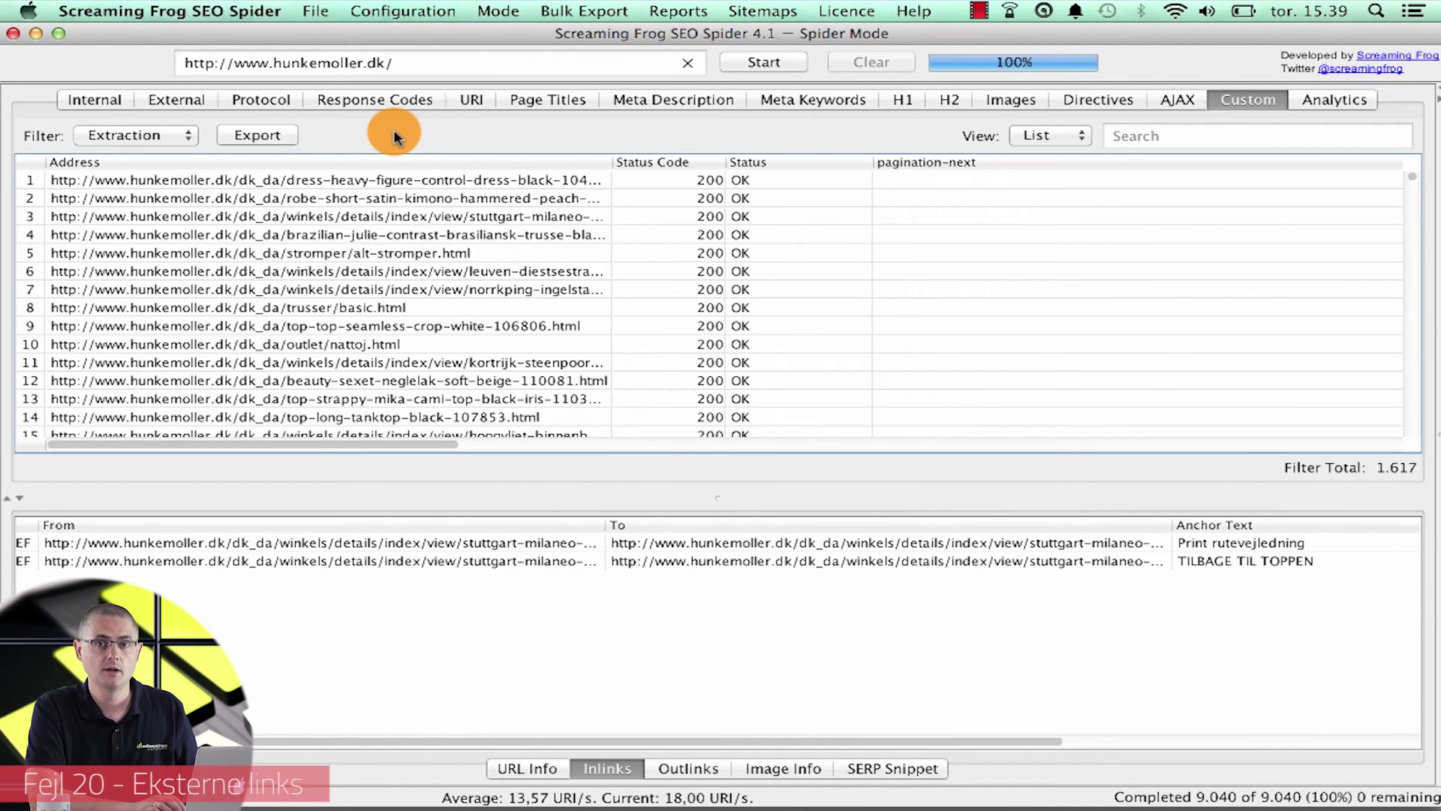
left_click(174, 103)
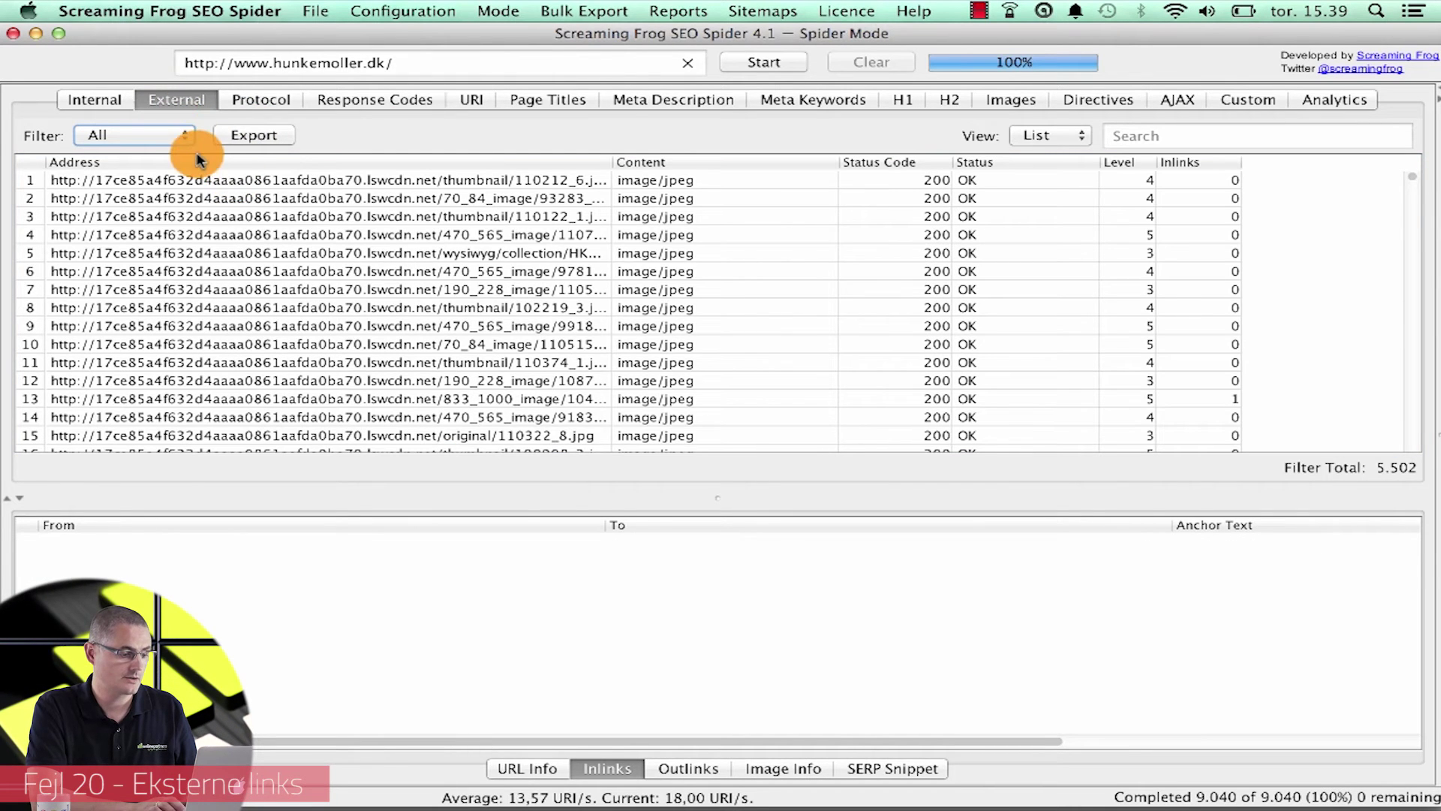
left_click(210, 168)
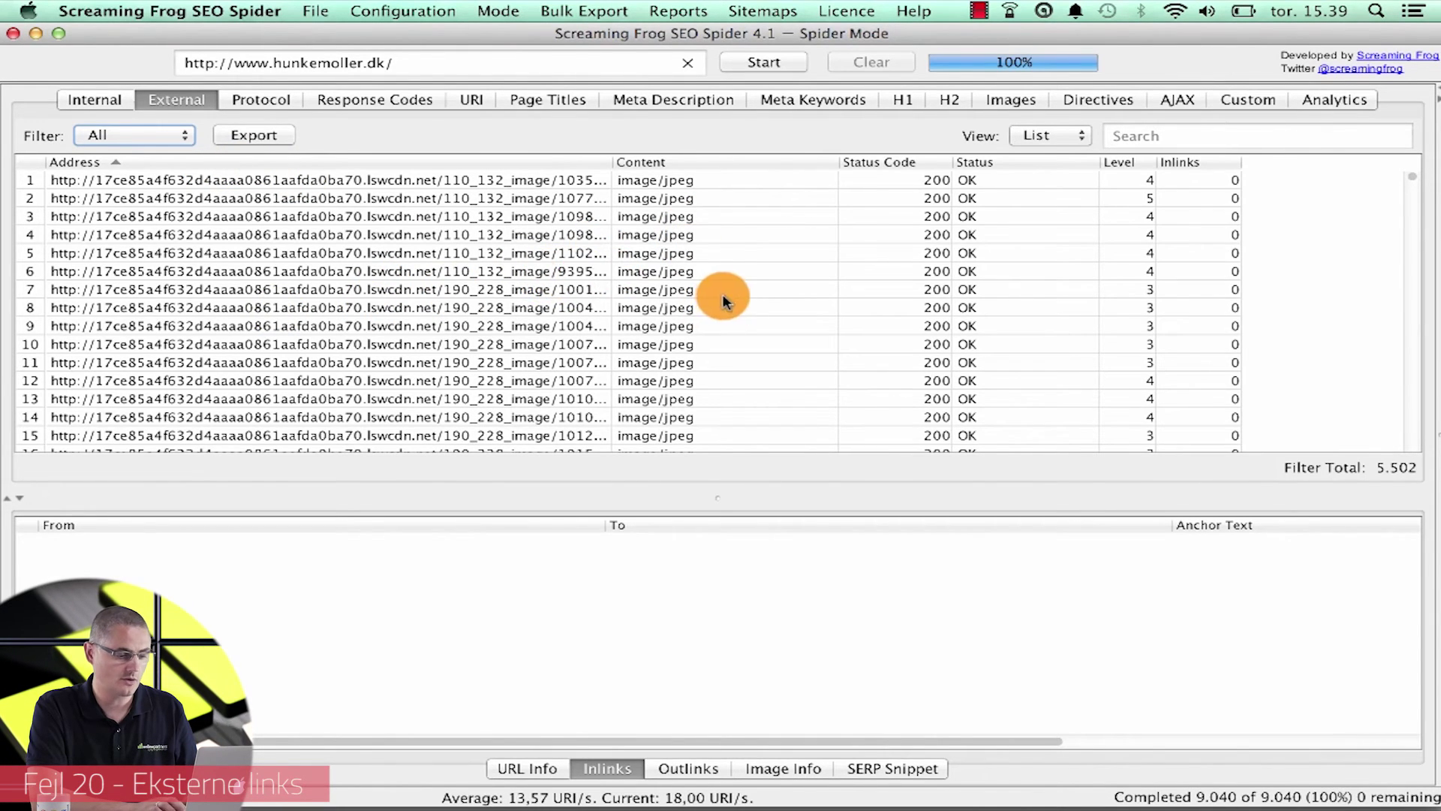
left_click(674, 164)
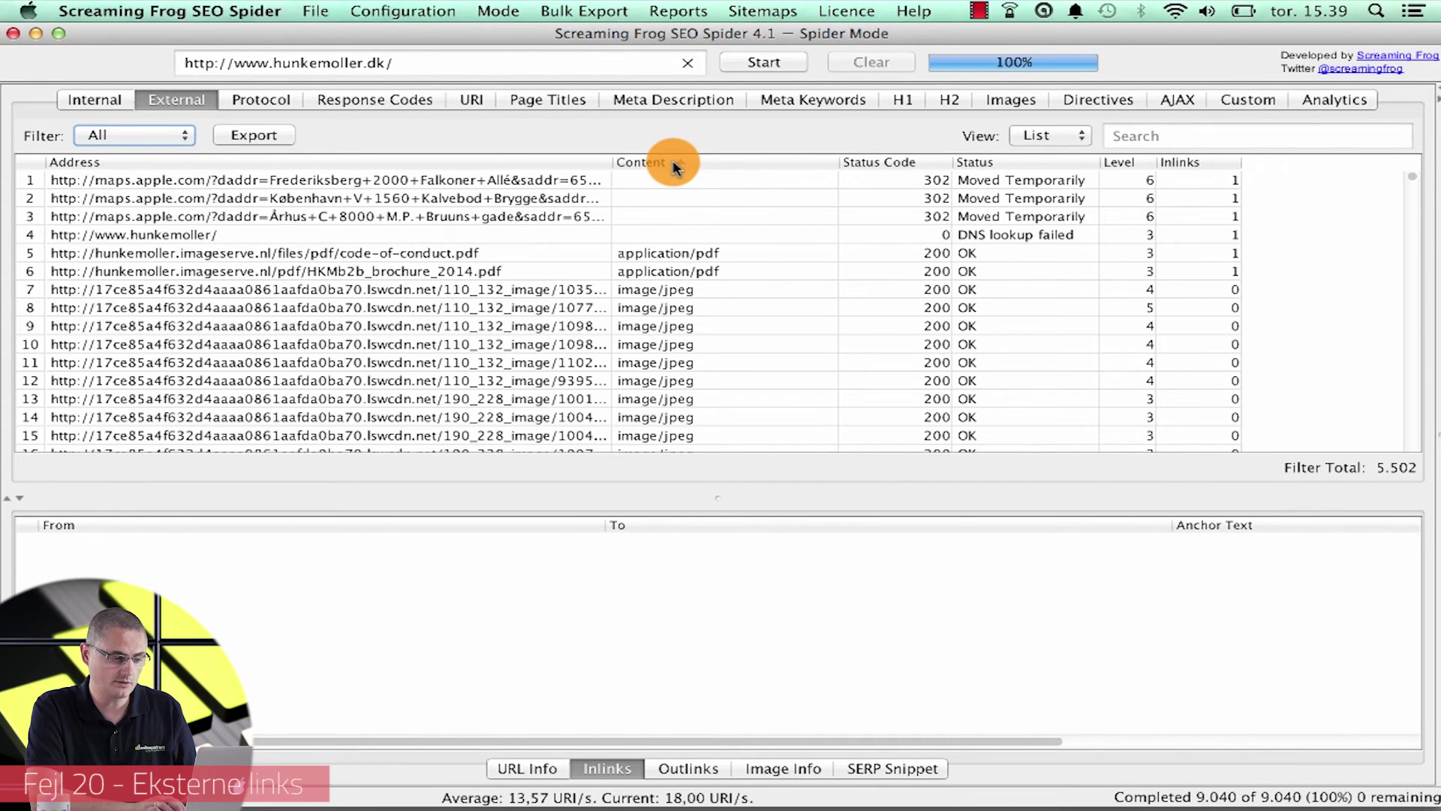
left_click(675, 163)
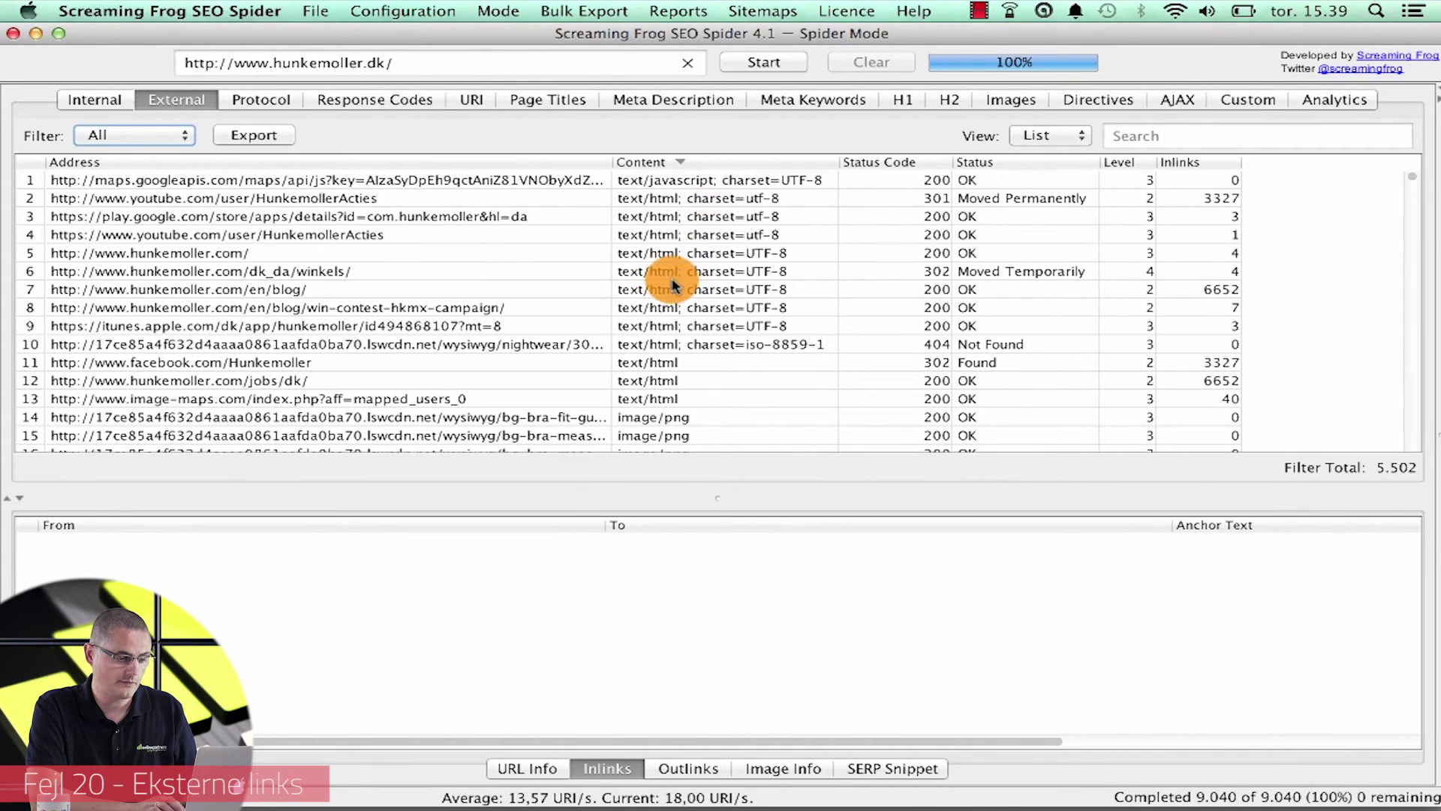
left_click(657, 254)
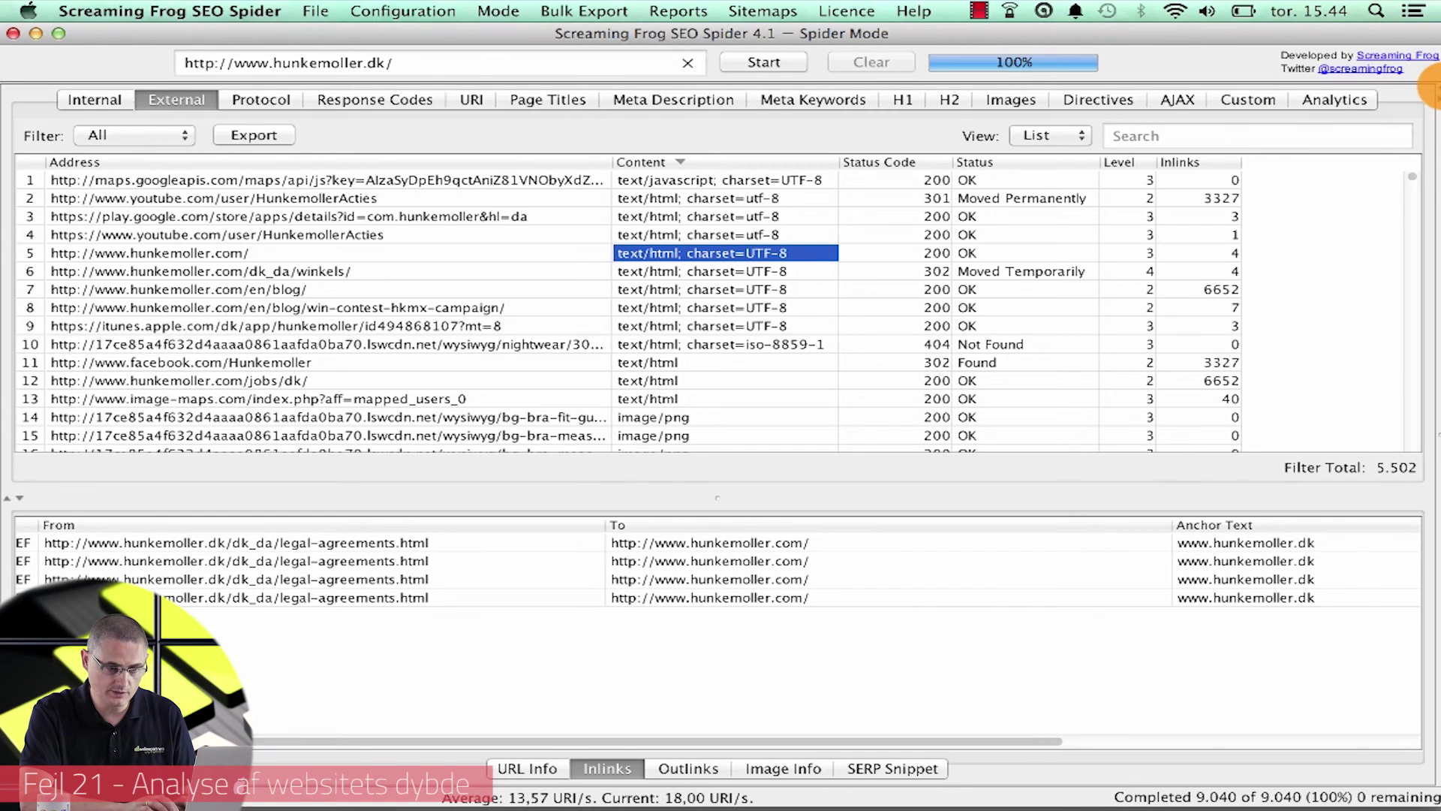
Step: Restore the overview sidebar and show the Site Structure depth statistics
left_click(1435, 94)
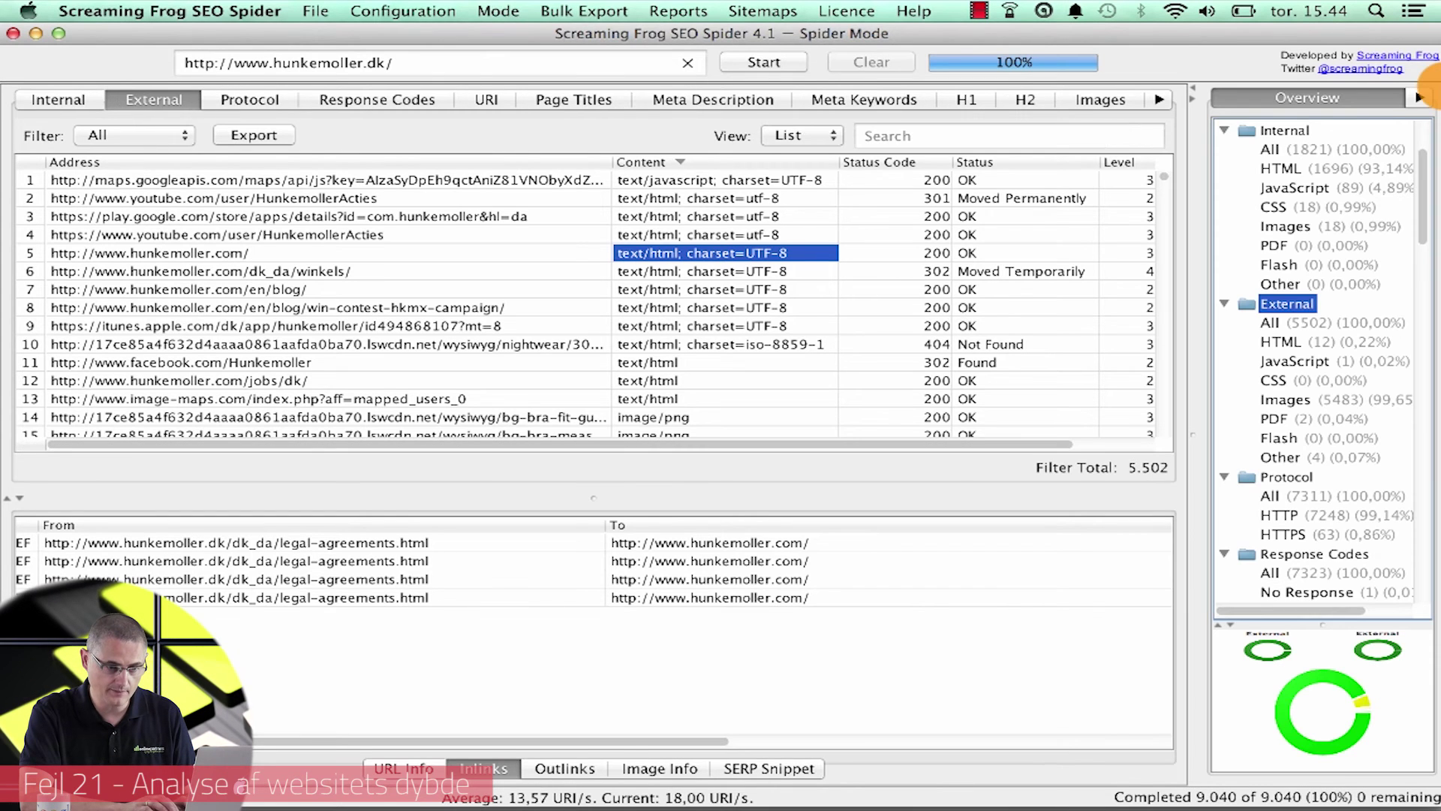
left_click(1421, 101)
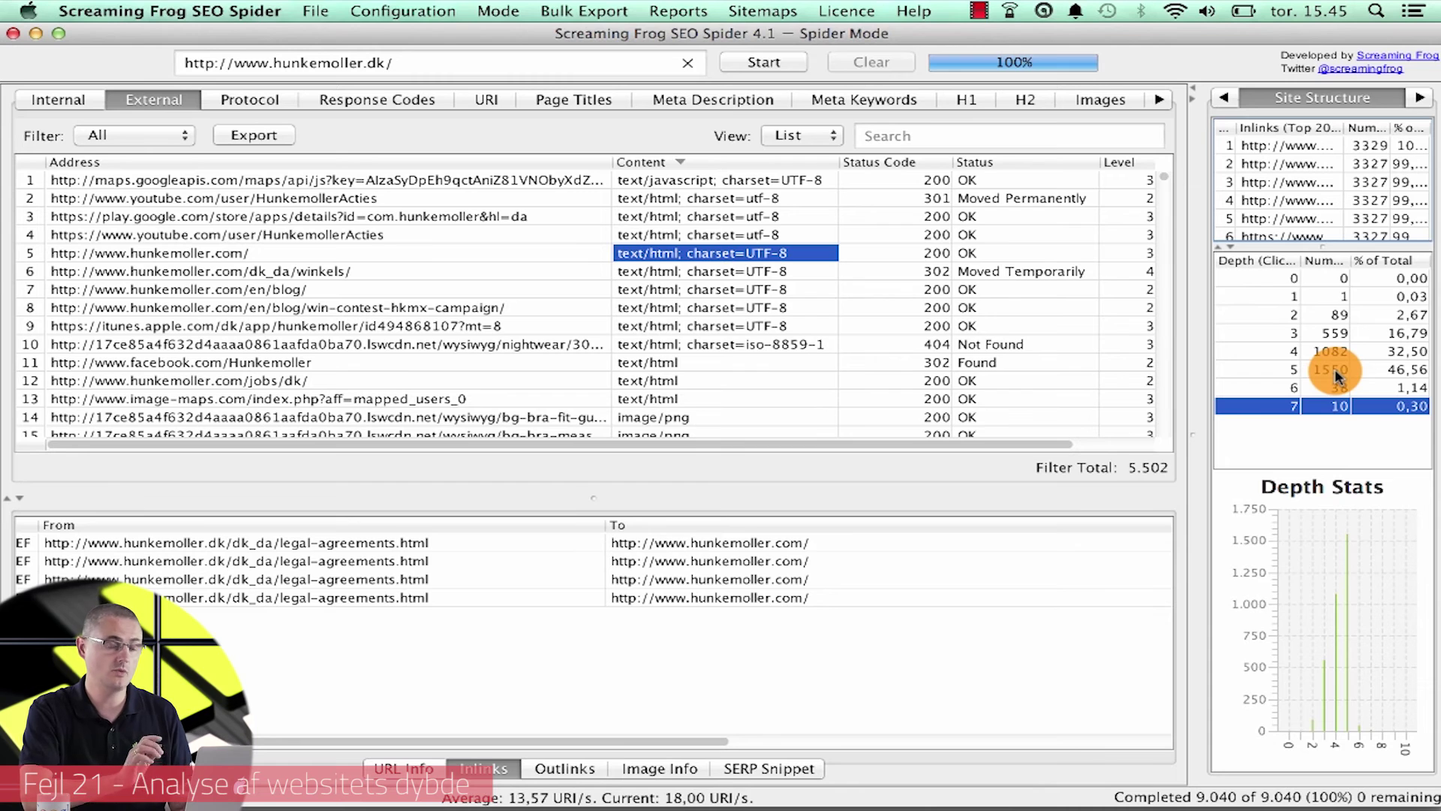
Step: Show the internal URLs in descending order of level and inspect the addresses and inlinks of the deepest ones
left_click(63, 103)
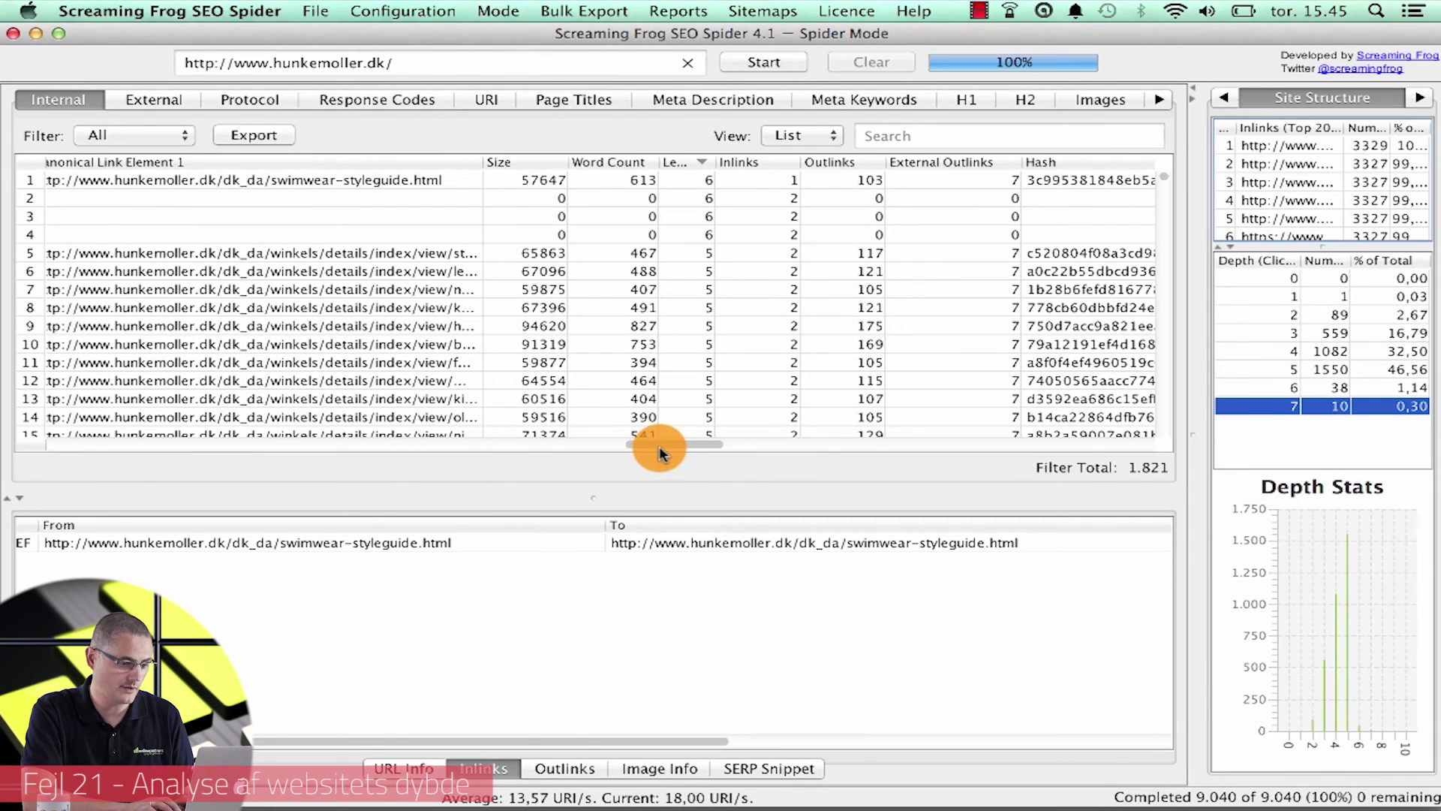
mouse_move(661, 448)
left_mouse_down()
mouse_move(700, 446)
mouse_move(680, 446)
left_mouse_up()
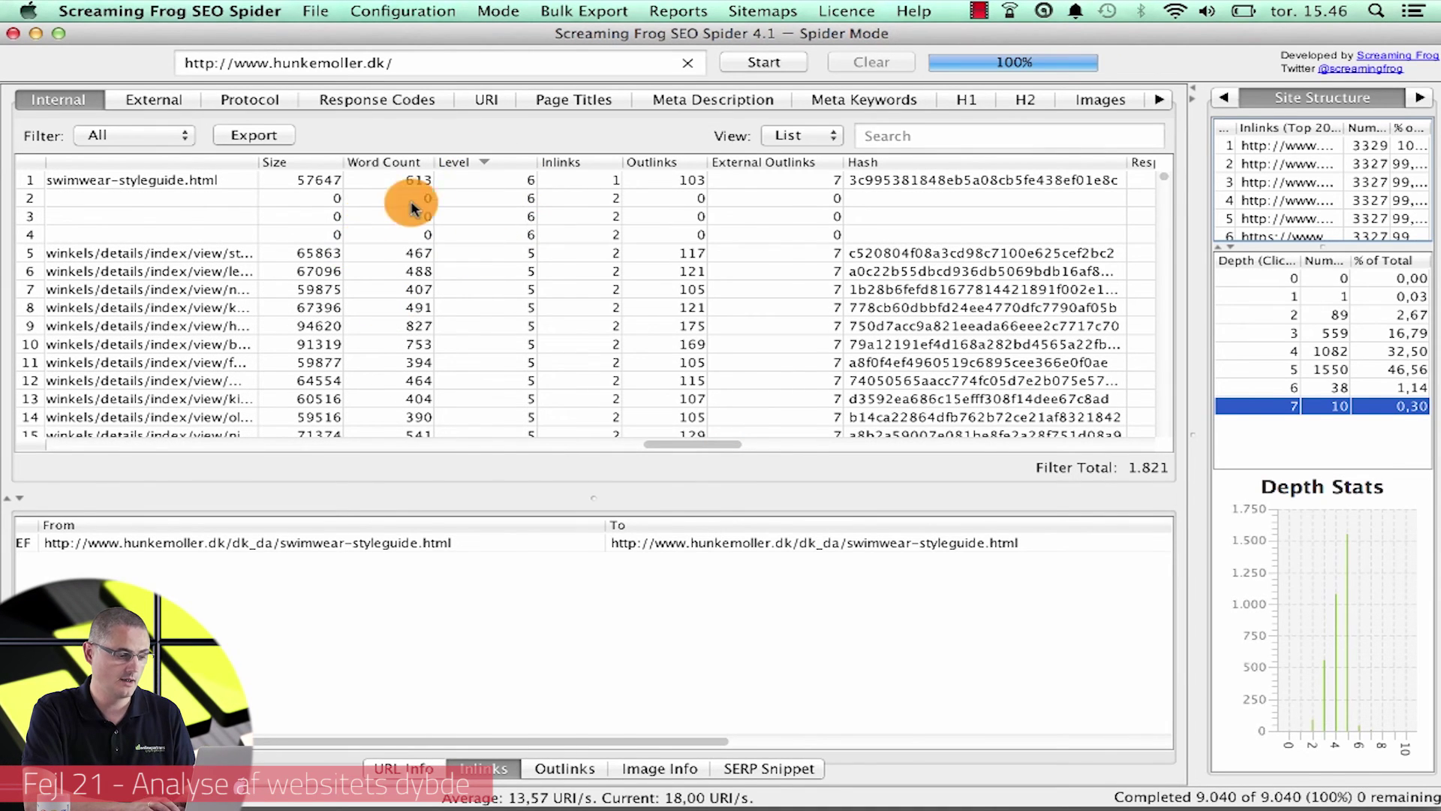
left_click(213, 200)
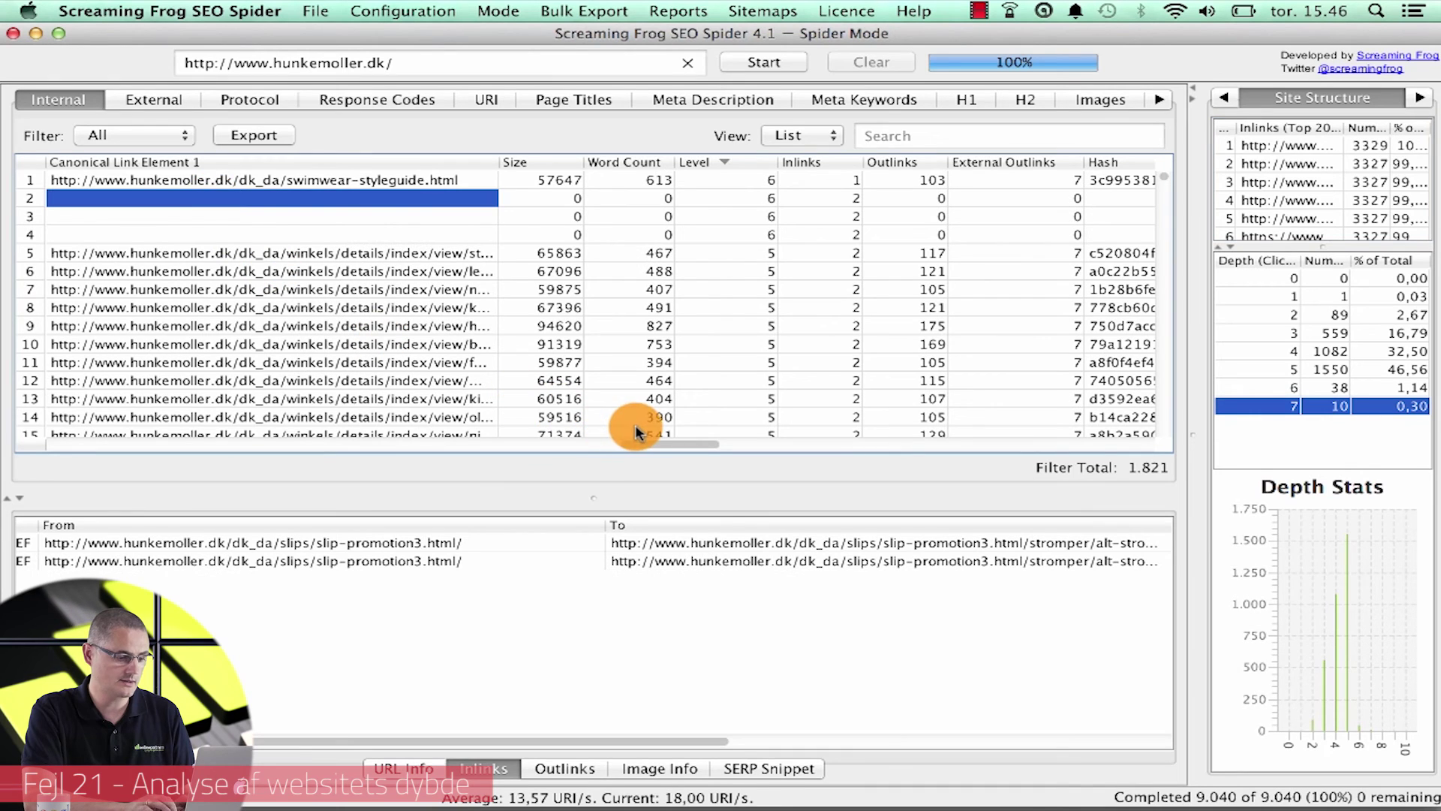
left_click_drag(654, 444, 11, 443)
left_click(186, 218)
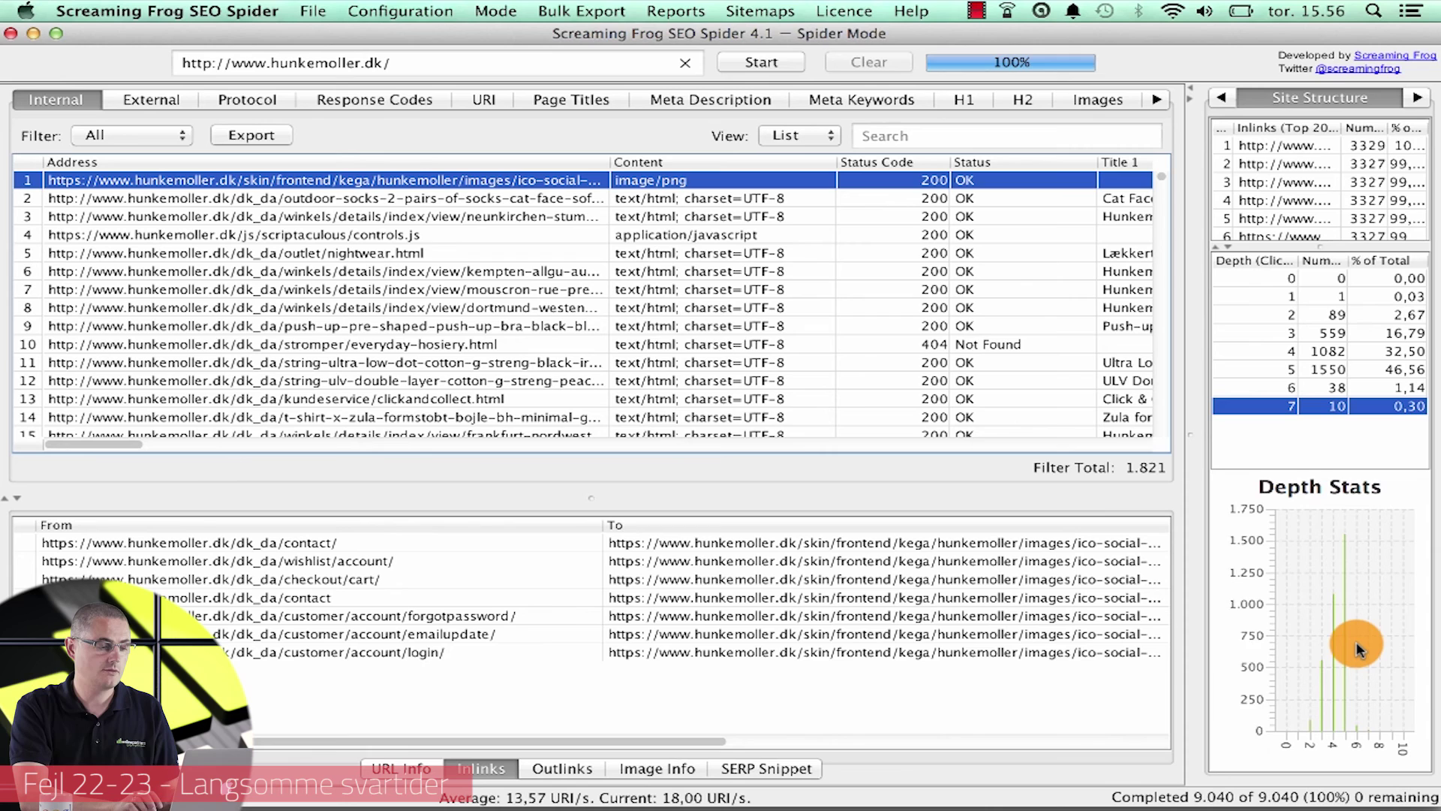
Step: Show the Response Times statistics and sort the internal URLs by response time in descending order
left_click(1419, 98)
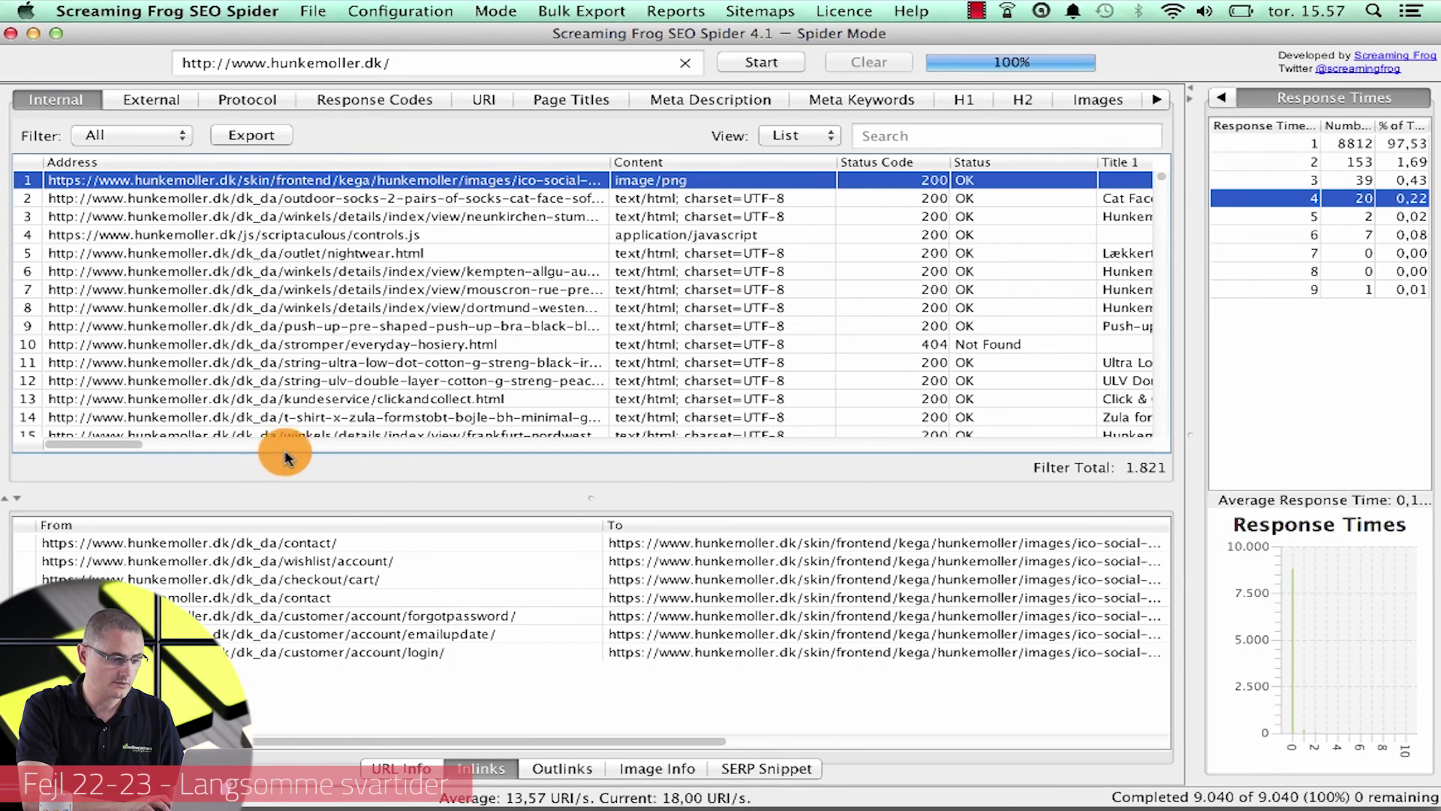
left_click_drag(120, 441, 769, 473)
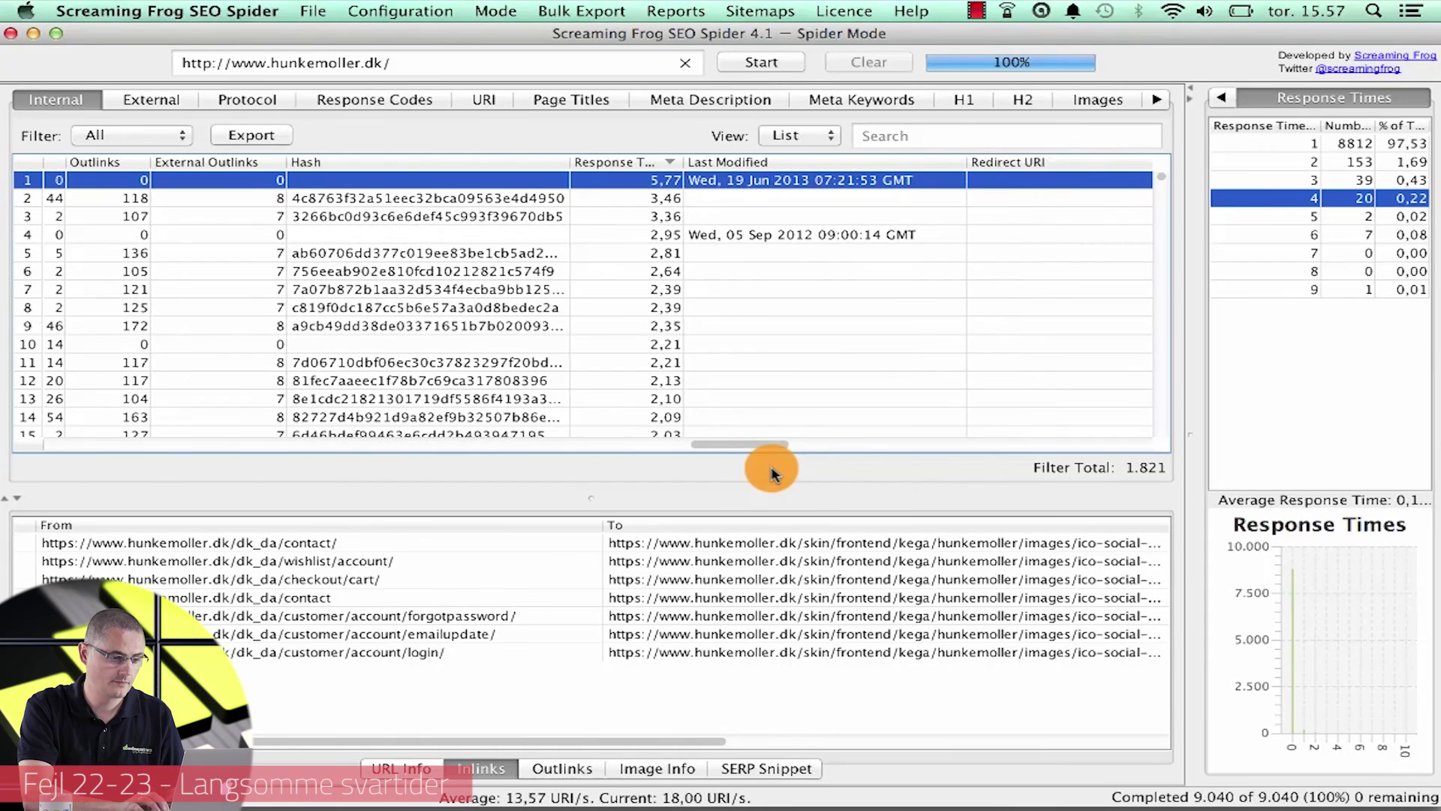
left_click(647, 164)
left_click(647, 164)
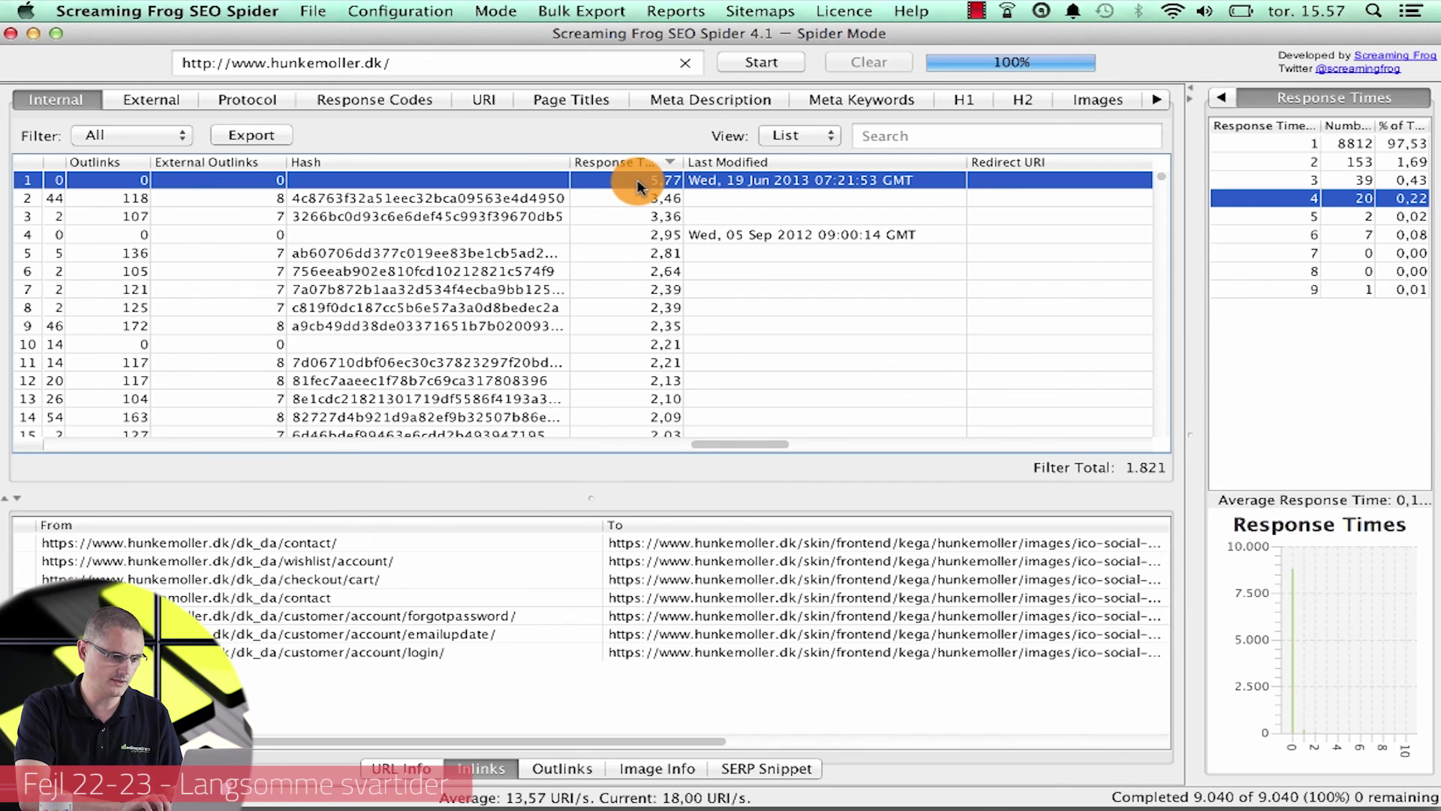
Step: Re-spider the internal URL with the slowest response time
right_click(638, 186)
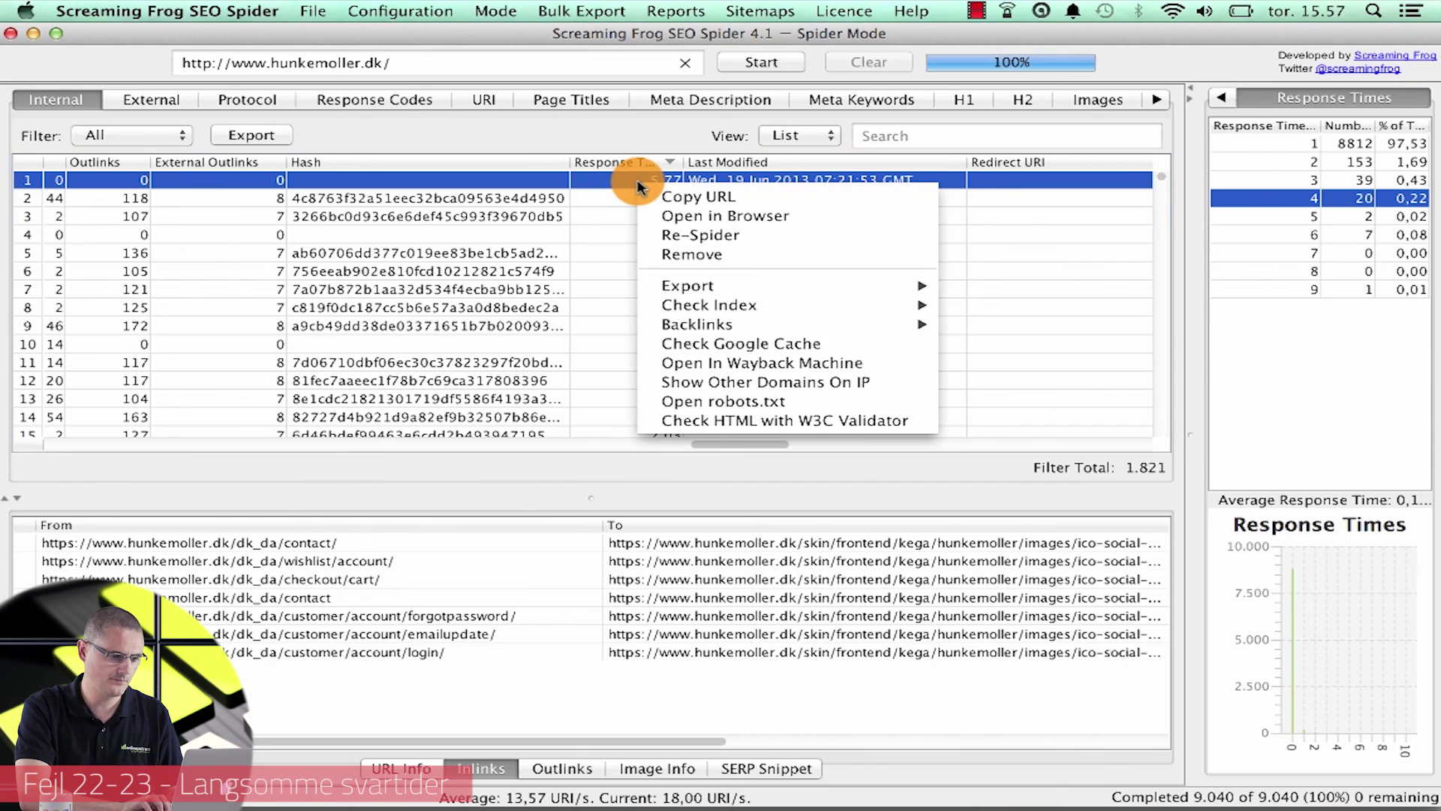
left_click(697, 236)
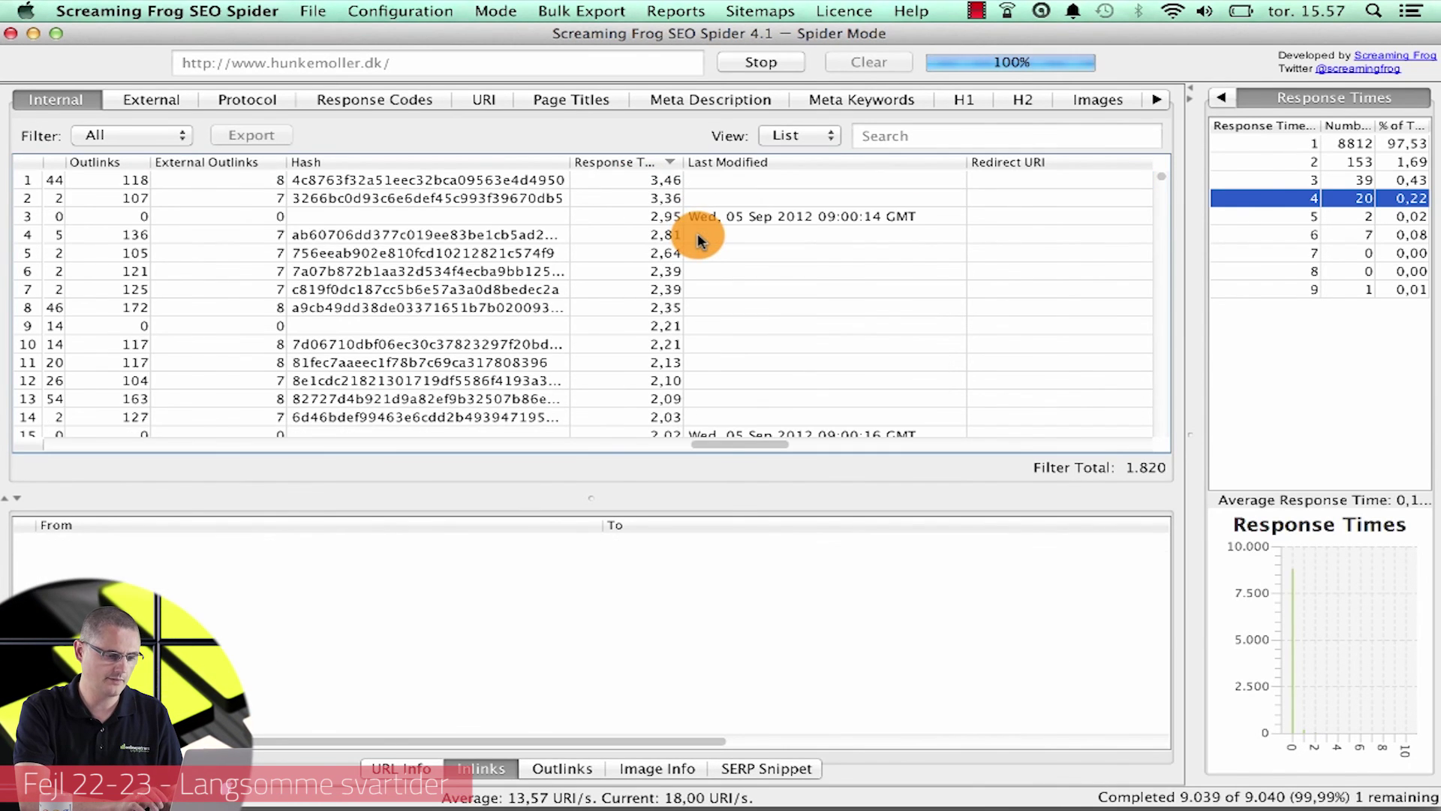